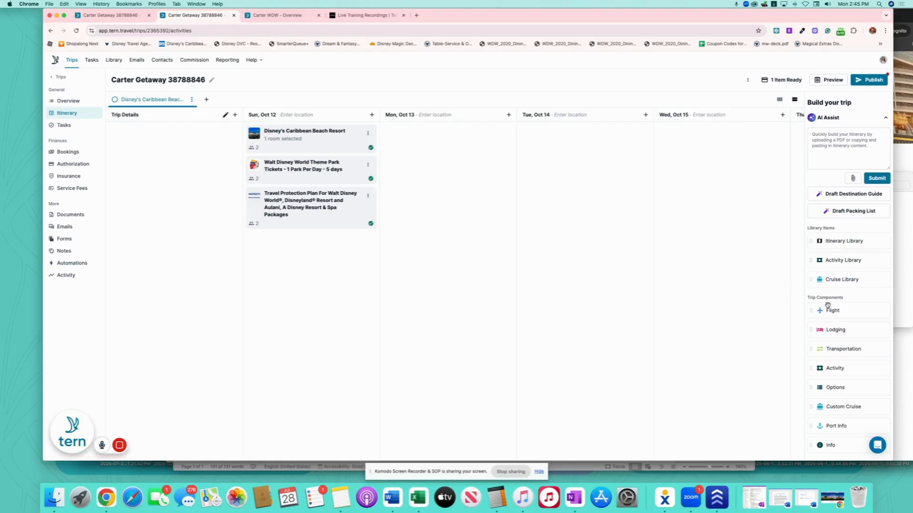
Add United flight 2387, the ORD to MCO leg, on Sun, Oct 12 to the itinerary.
left_click_drag(848, 310, 300, 130)
left_click(487, 344)
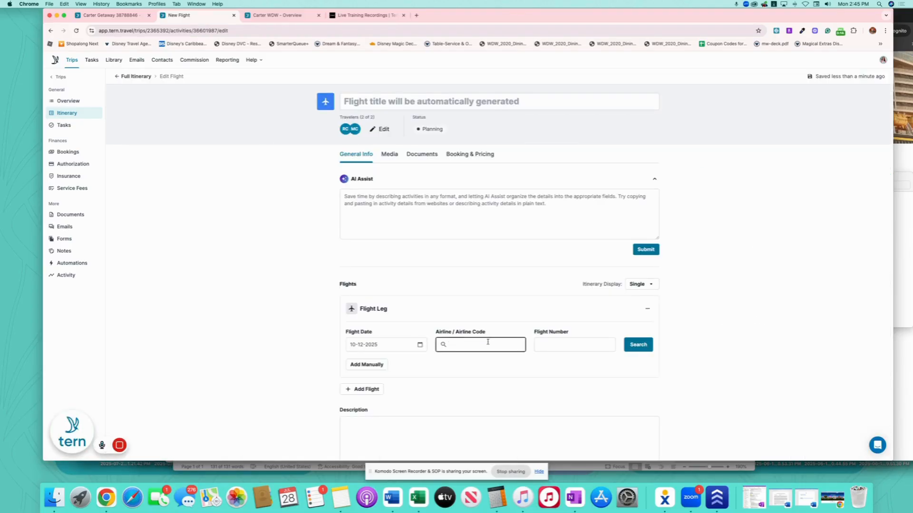
type("UA")
left_click(489, 365)
left_click(562, 343)
type("2387")
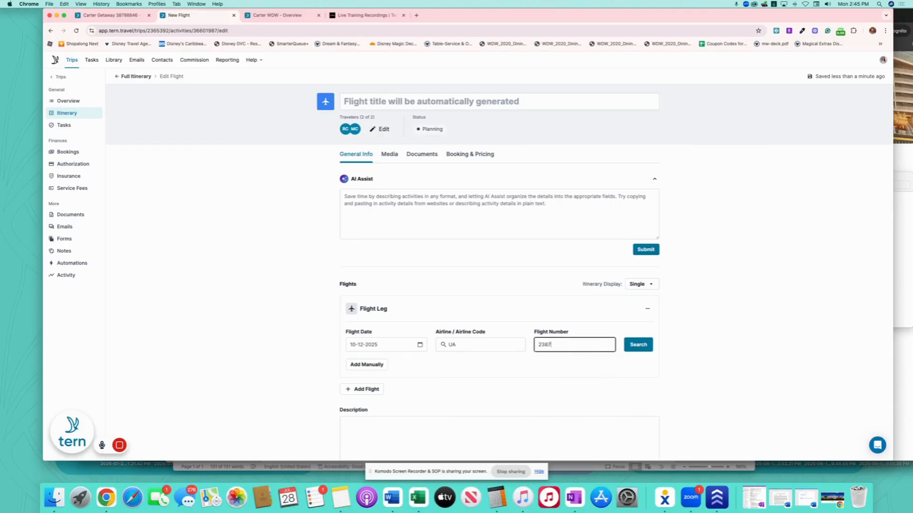
left_click(638, 344)
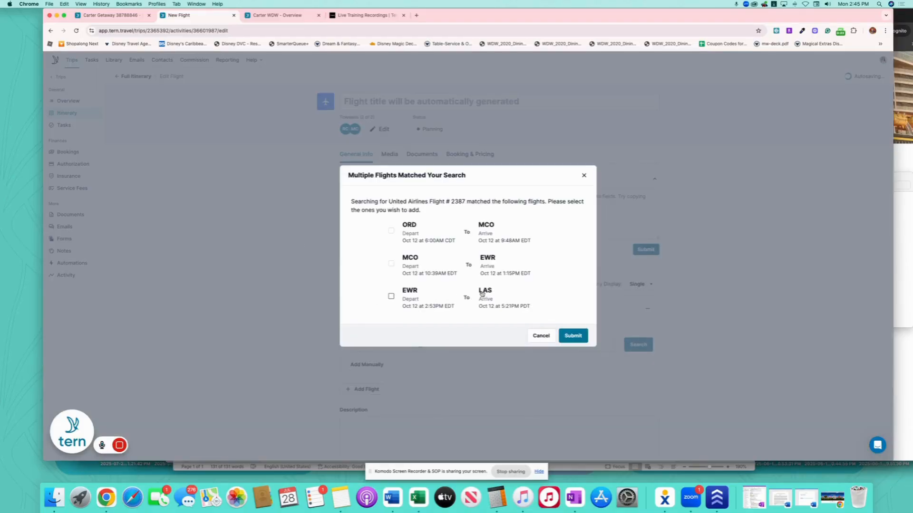
left_click(391, 231)
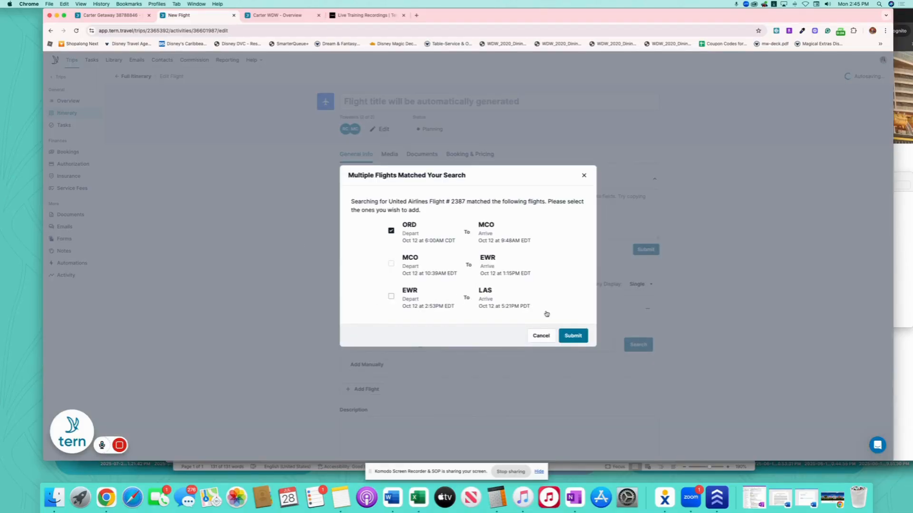
left_click(577, 336)
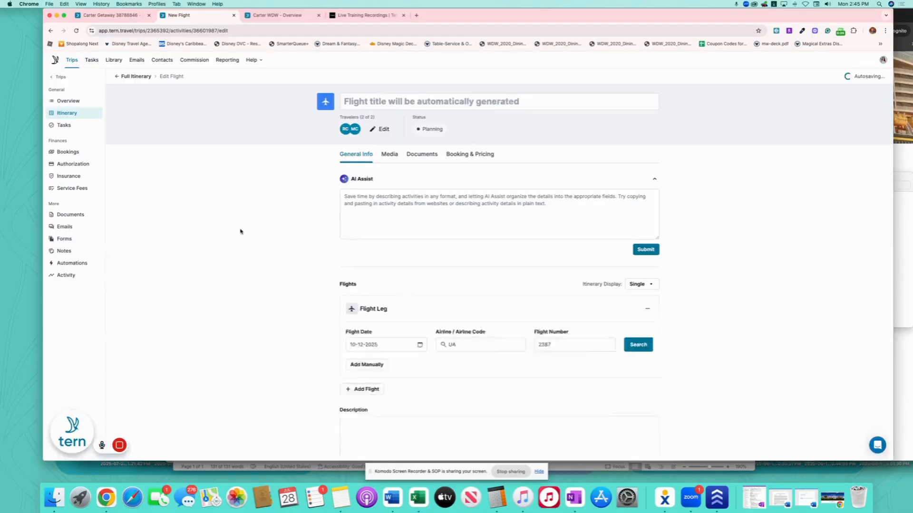
left_click(137, 76)
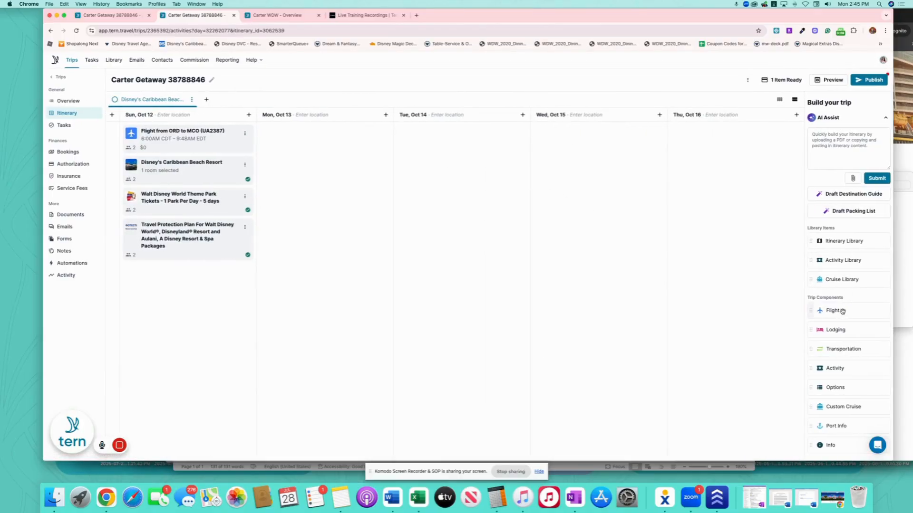
Add return flight UA2475, the MCO to ORD leg, on Thu, Oct 16 to the itinerary.
left_click_drag(842, 311, 708, 135)
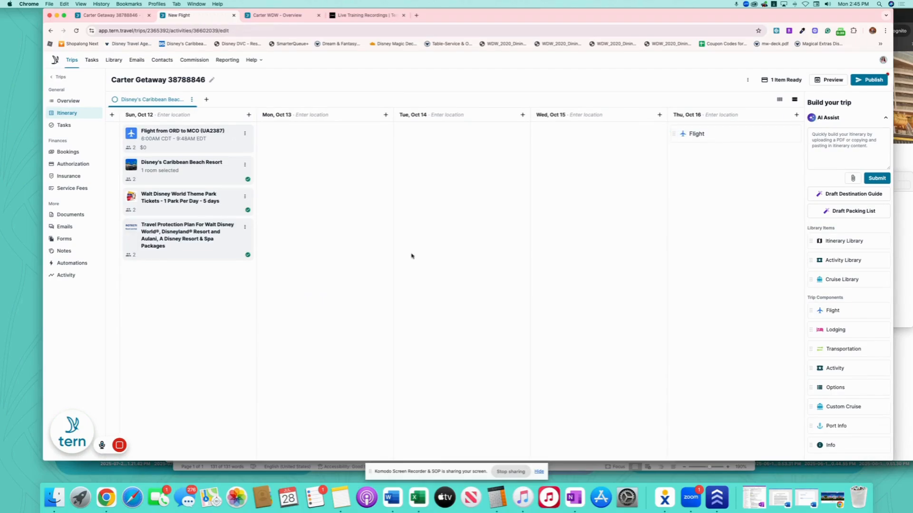
left_click(467, 346)
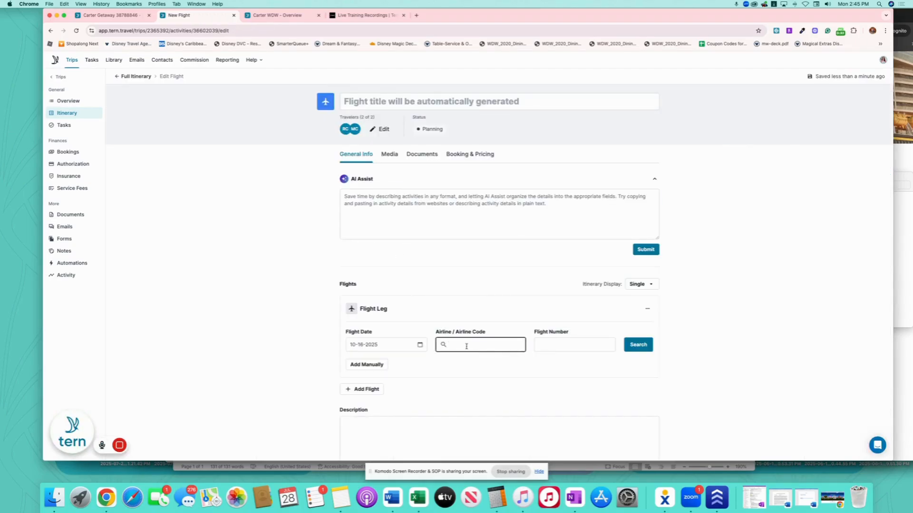
left_click(475, 363)
left_click(557, 342)
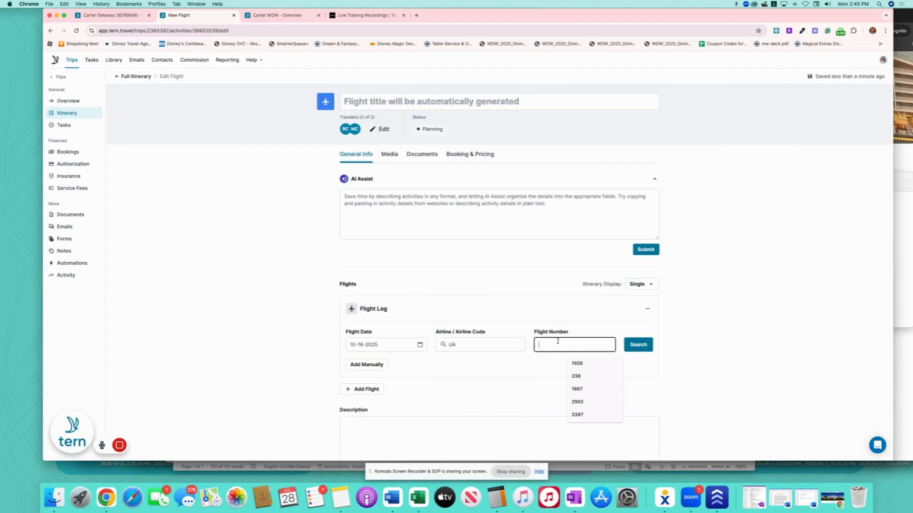
type("2475")
left_click(639, 345)
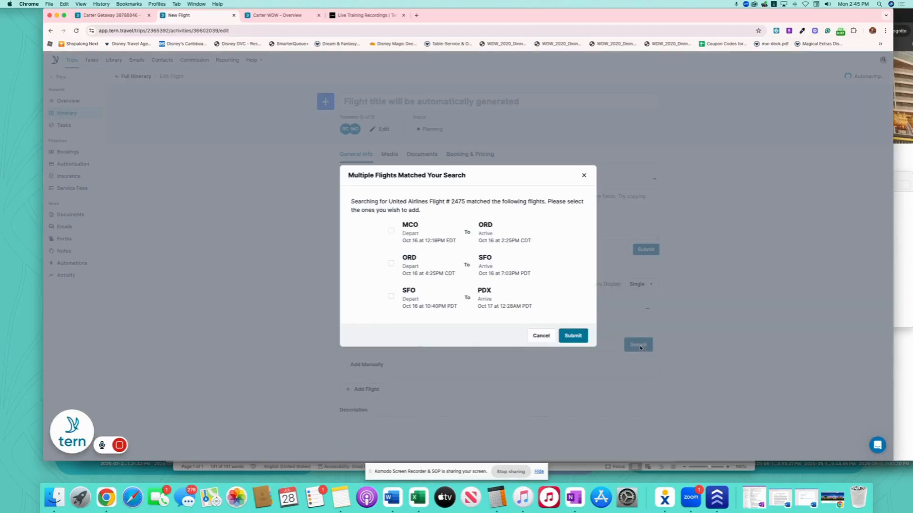
left_click(574, 338)
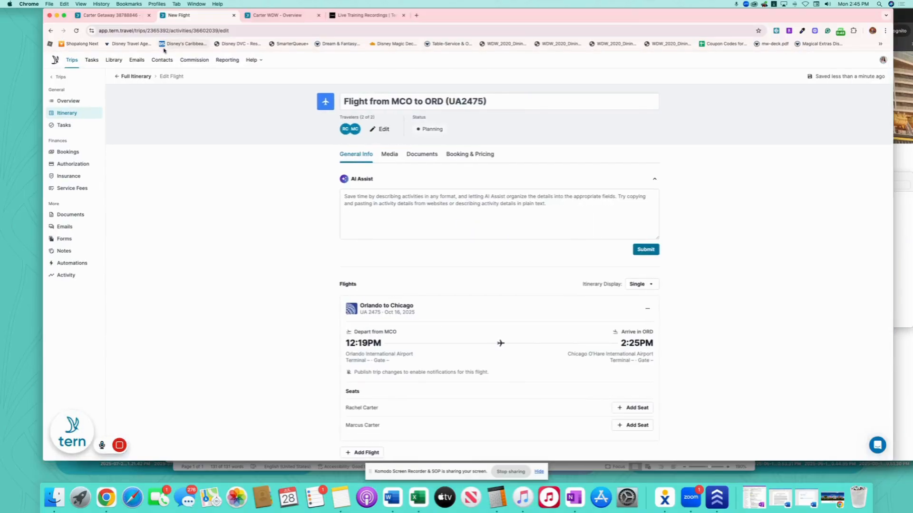
left_click(145, 77)
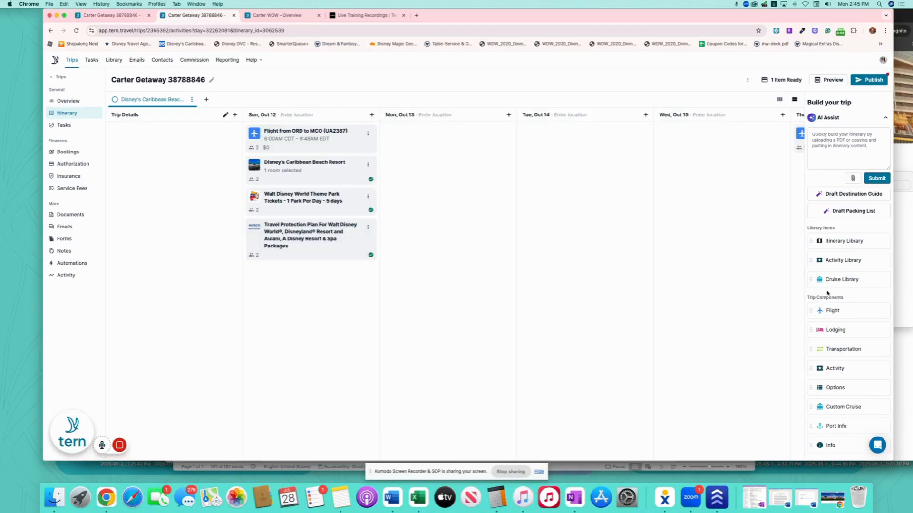
left_click_drag(853, 261, 322, 155)
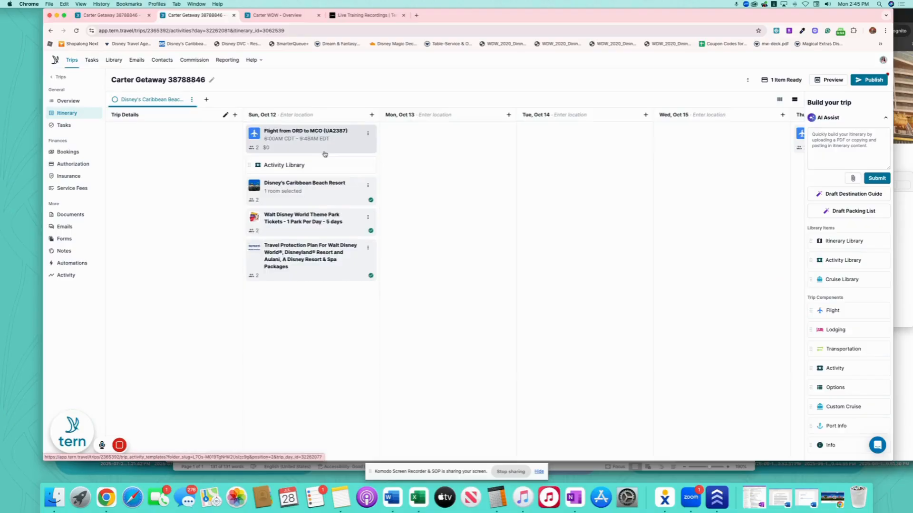
Add the Away We Go template from the Shared with Me templates to Sun, Oct 12.
left_click(129, 117)
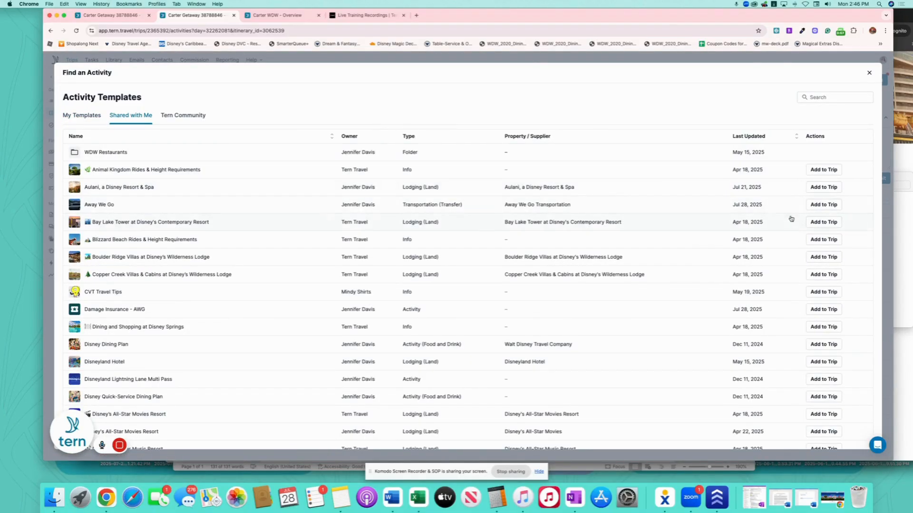
left_click(823, 204)
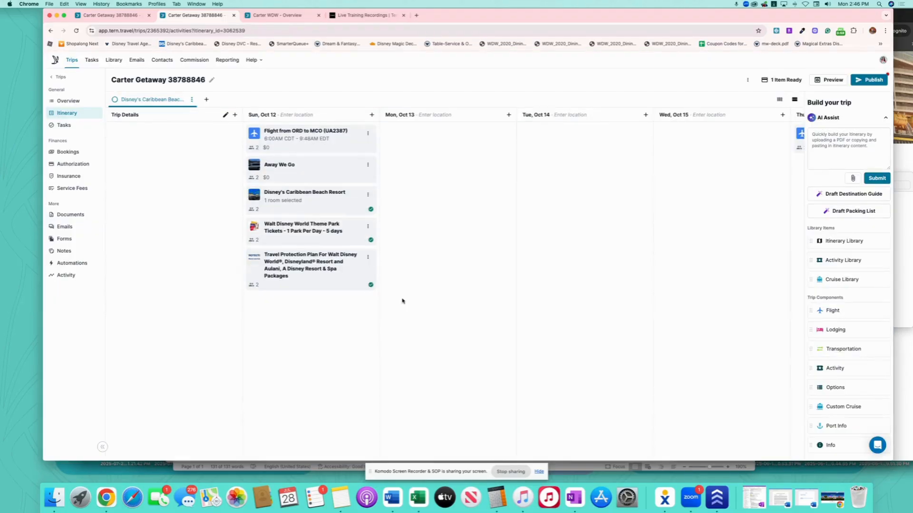
left_click(324, 169)
Set the transfer's arrival location to Disney's Caribbean Beach Resort.
scroll(505, 265, "down", 3)
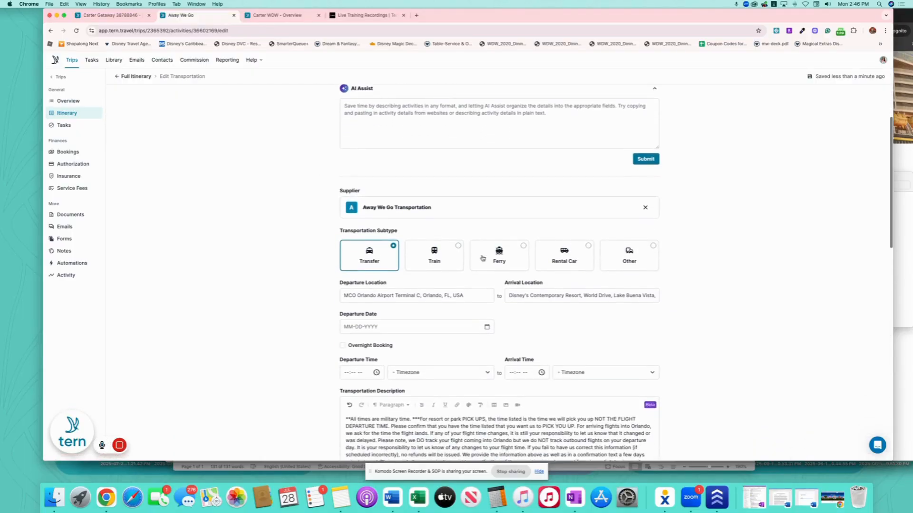
left_click_drag(517, 294, 688, 295)
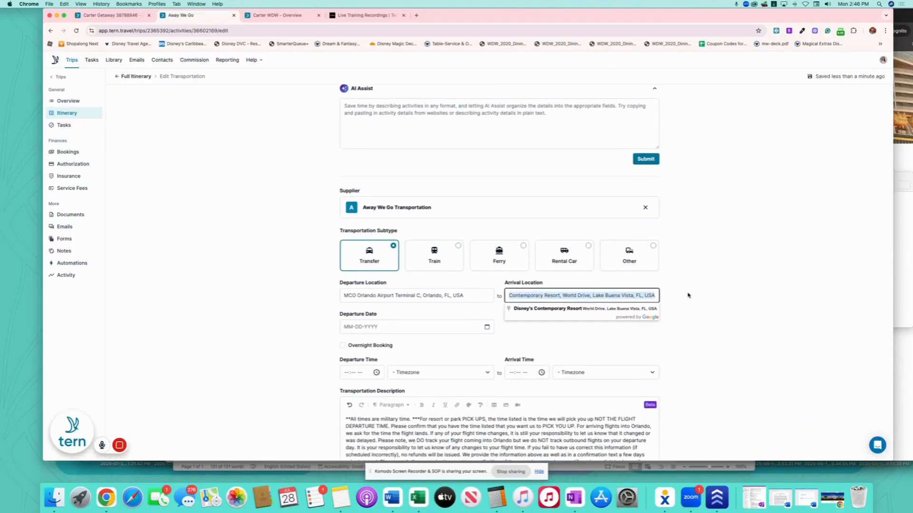
type("Disney")
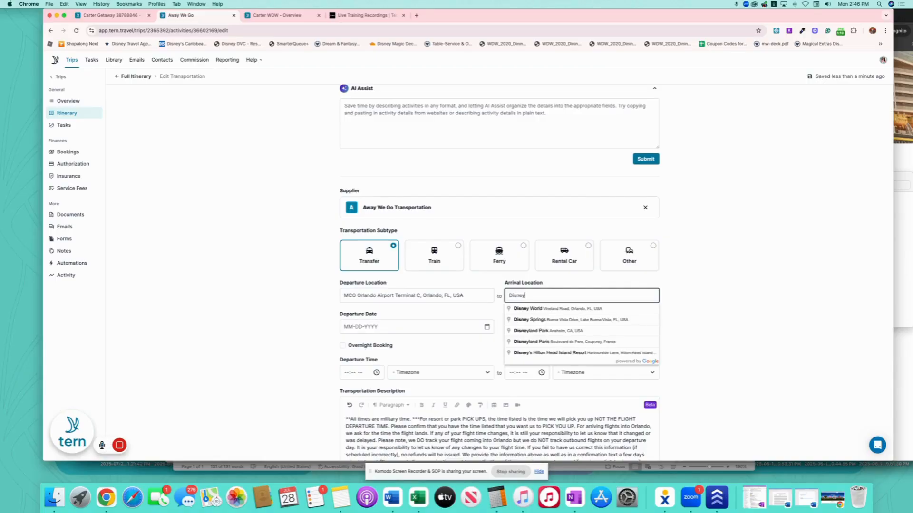
type("'s Car")
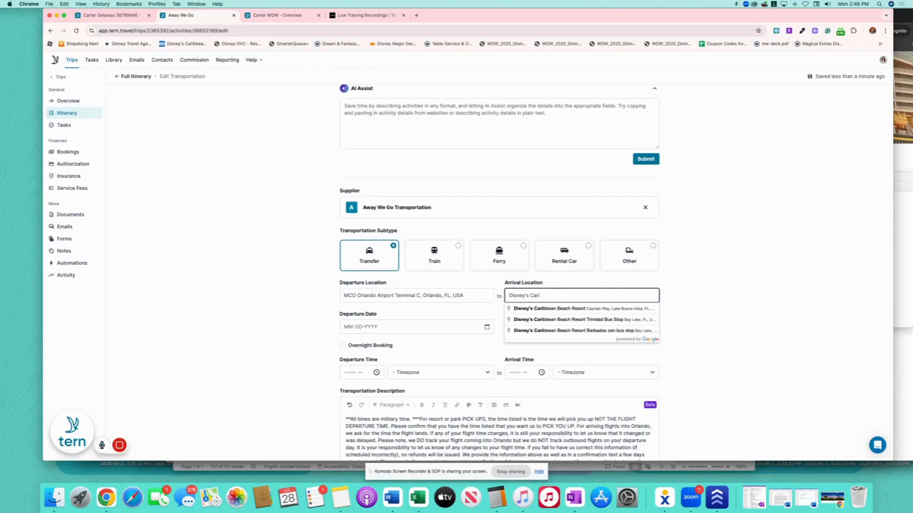
type("i")
left_click(636, 310)
Schedule the transfer for 10-12-2025, departing 10:00 AM and arriving 11:30 AM.
scroll(499, 302, "down", 3)
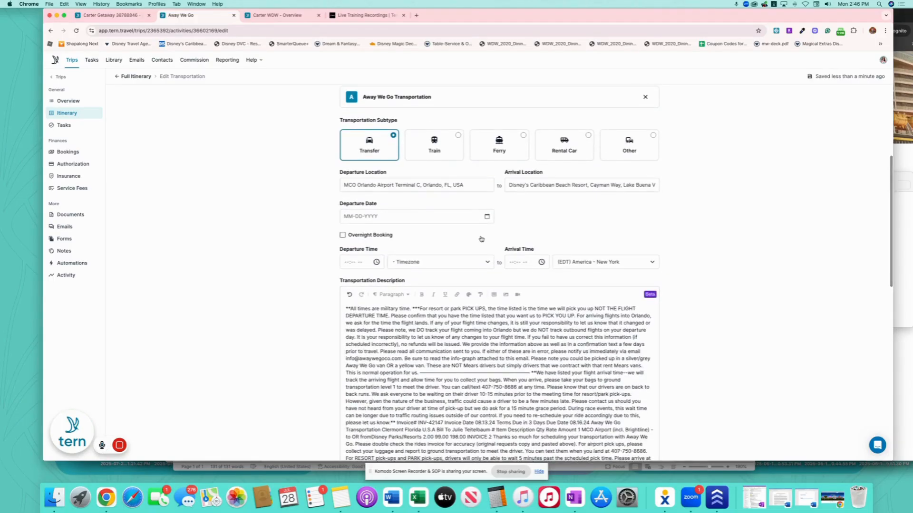
left_click(486, 217)
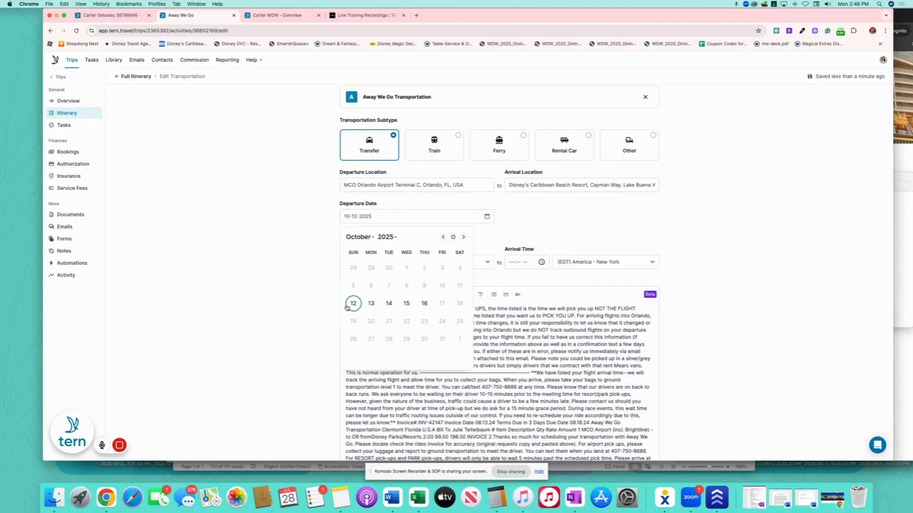
left_click(352, 301)
left_click(348, 263)
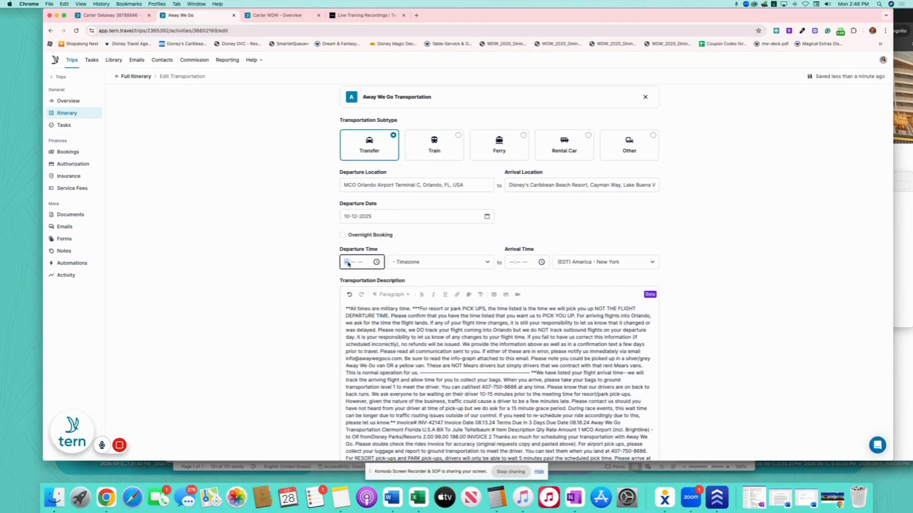
type("1000a")
left_click(512, 263)
type("11:30 AM")
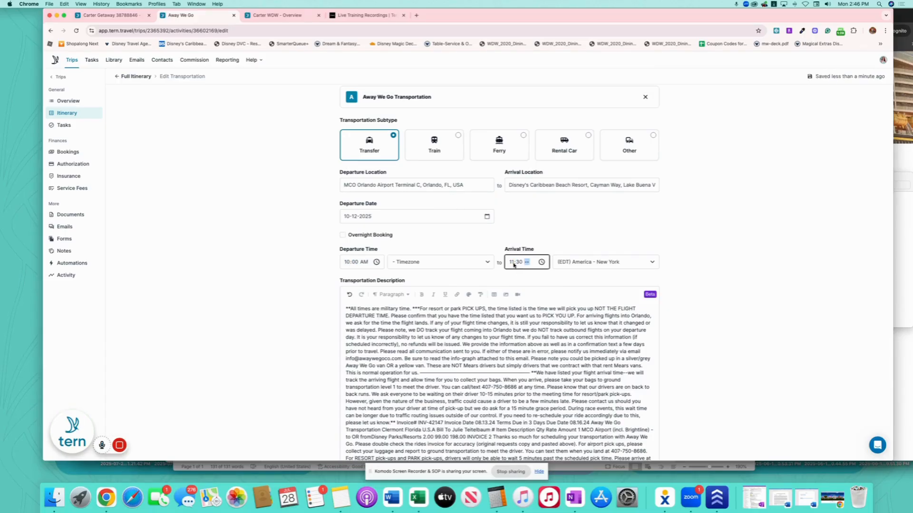
left_click(291, 249)
scroll(287, 248, "up", 5)
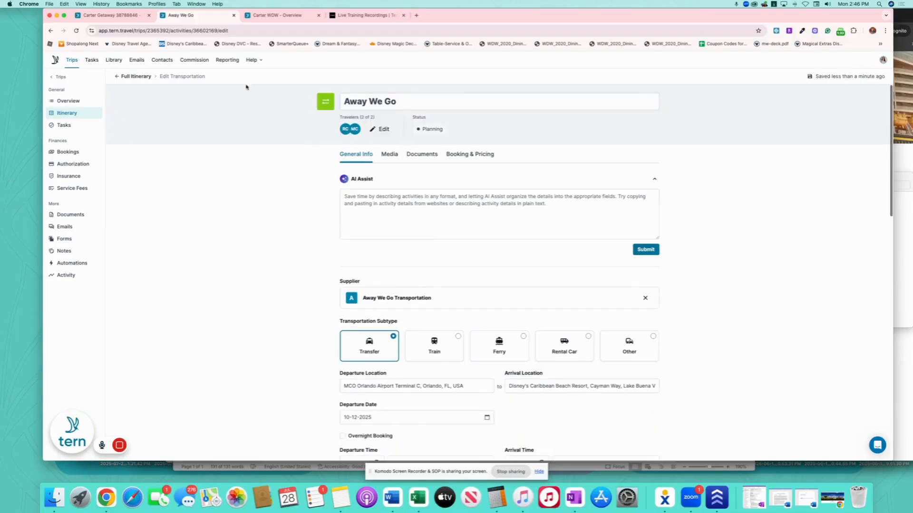
left_click(138, 76)
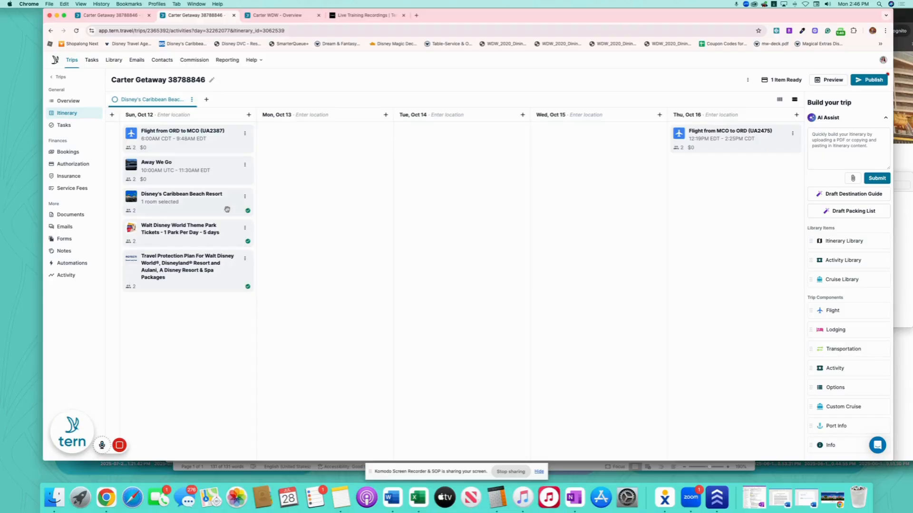
Show the resort check-in and check-out as separate items, dated Oct 12 and Oct 16.
left_click(208, 200)
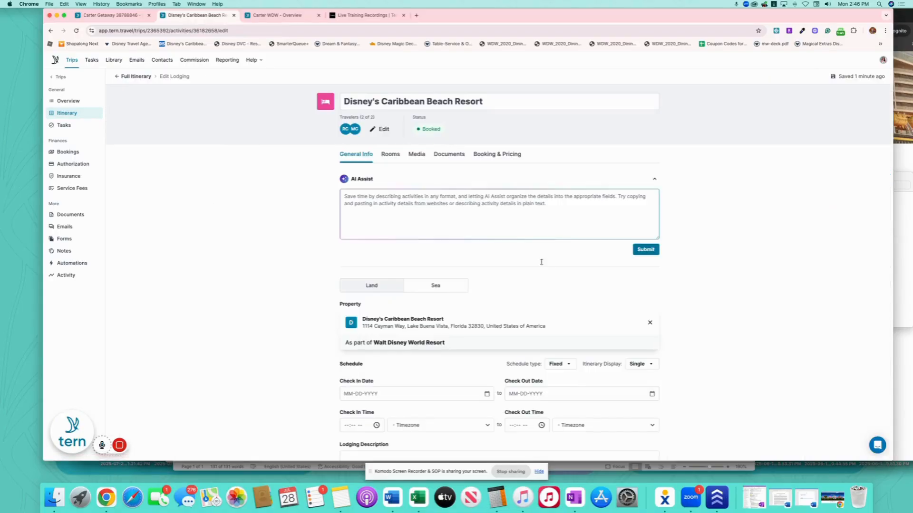
scroll(542, 260, "down", 5)
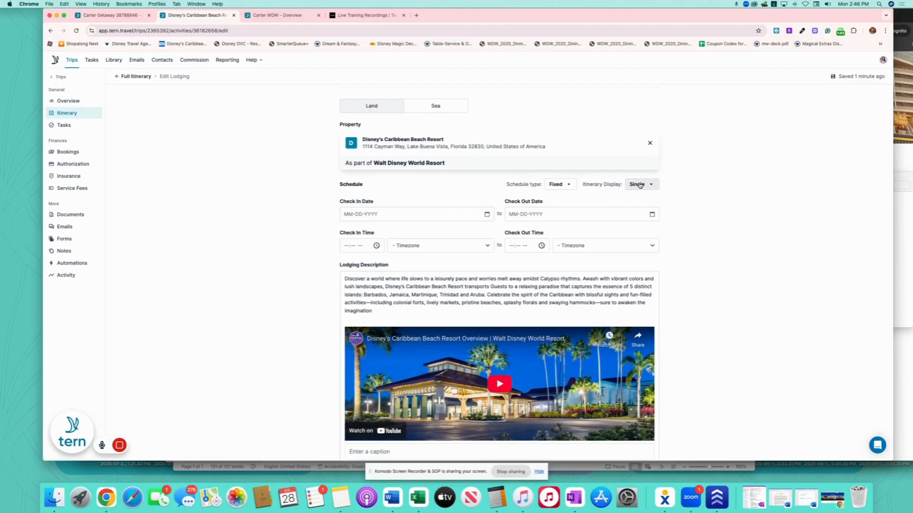
left_click(638, 184)
left_click(610, 234)
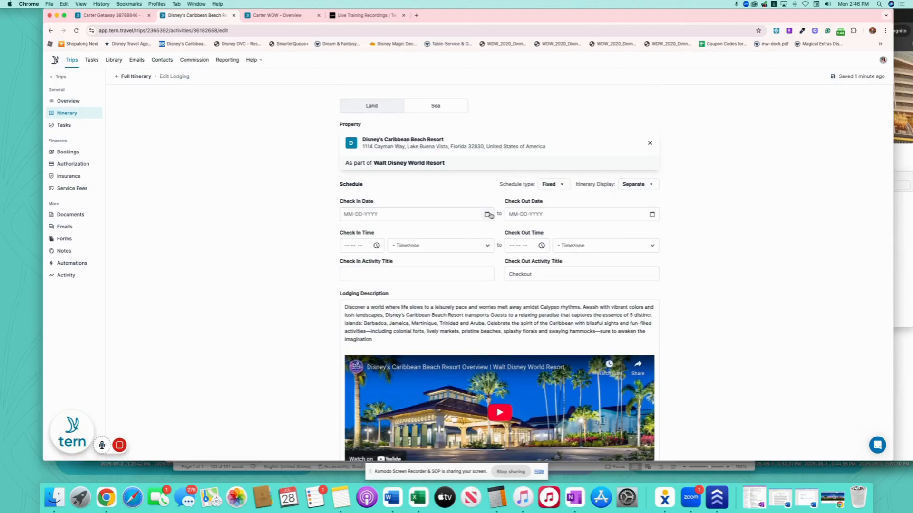
left_click(487, 214)
left_click(353, 301)
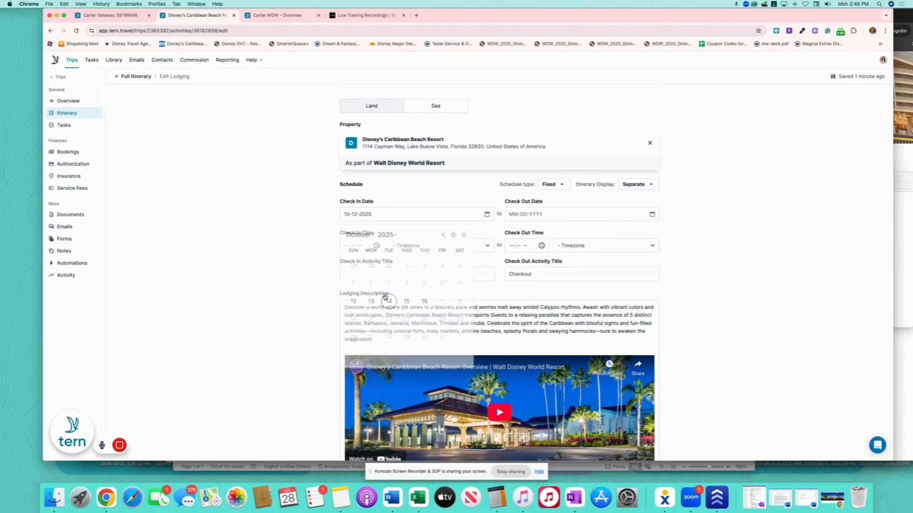
left_click(651, 215)
left_click(589, 302)
Title the check-out activity with the resort name and the check-in 'Check In' plus the resort name.
scroll(735, 210, "down", 3)
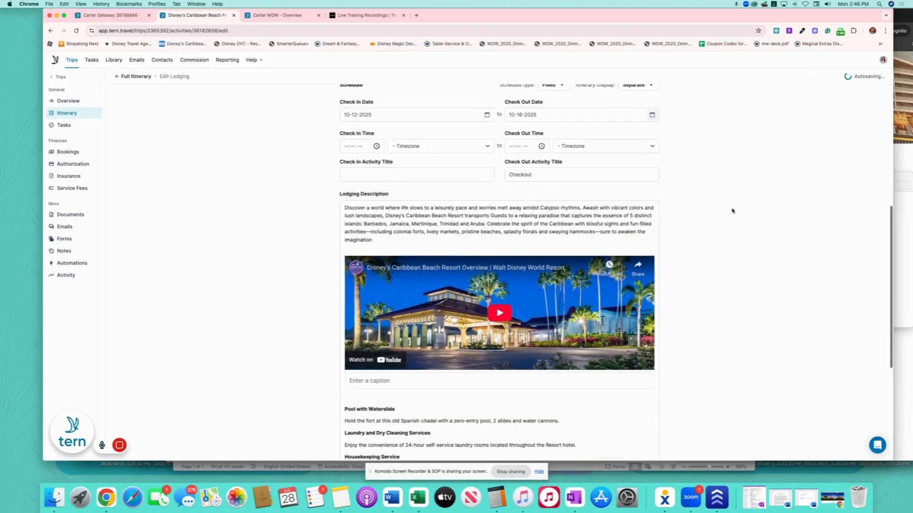
scroll(691, 170, "up", 6)
left_click_drag(345, 102, 571, 103)
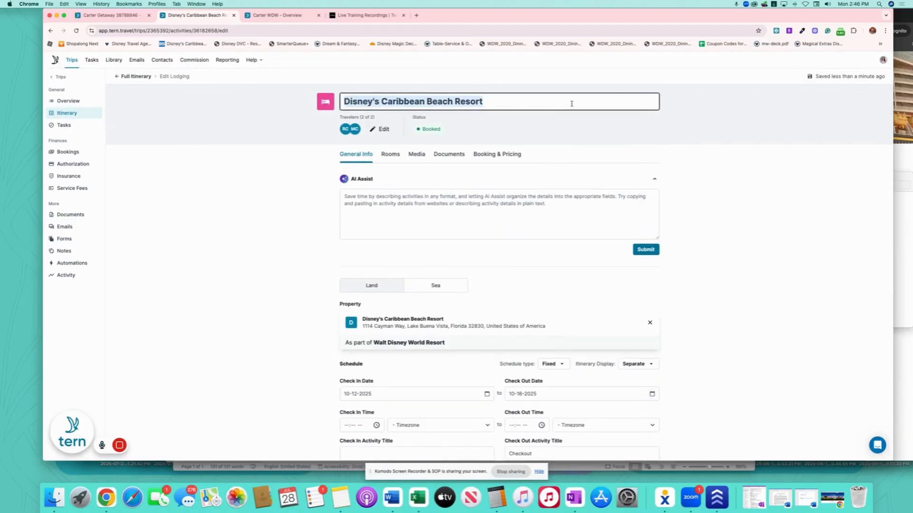
key("super+c")
scroll(587, 122, "down", 5)
left_click(547, 222)
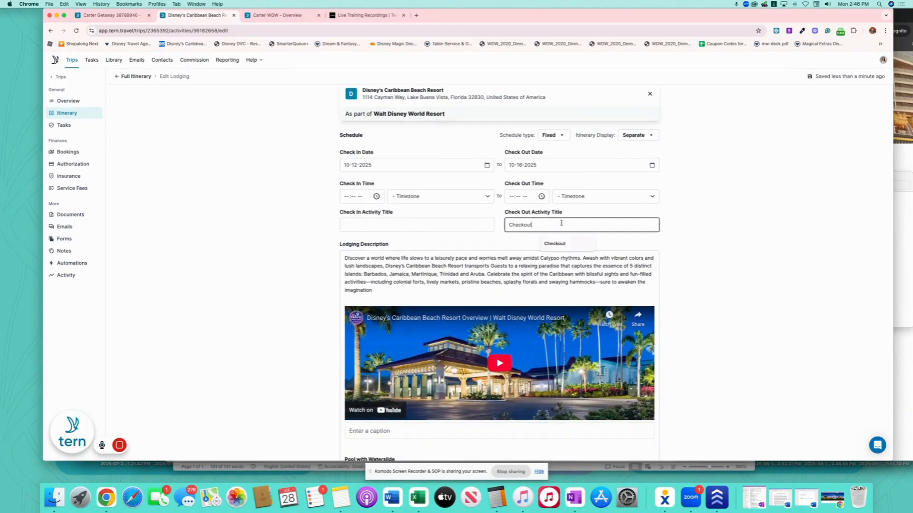
key("super+v")
left_click(446, 226)
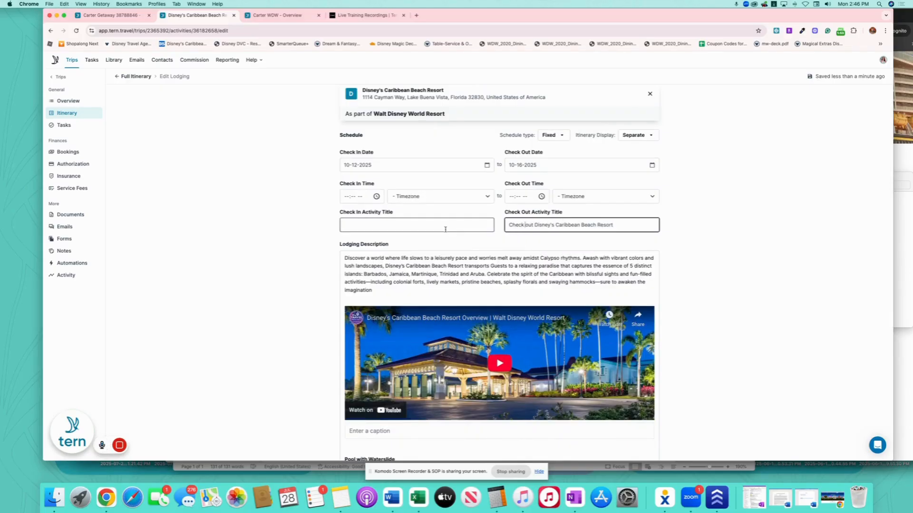
type("Check In")
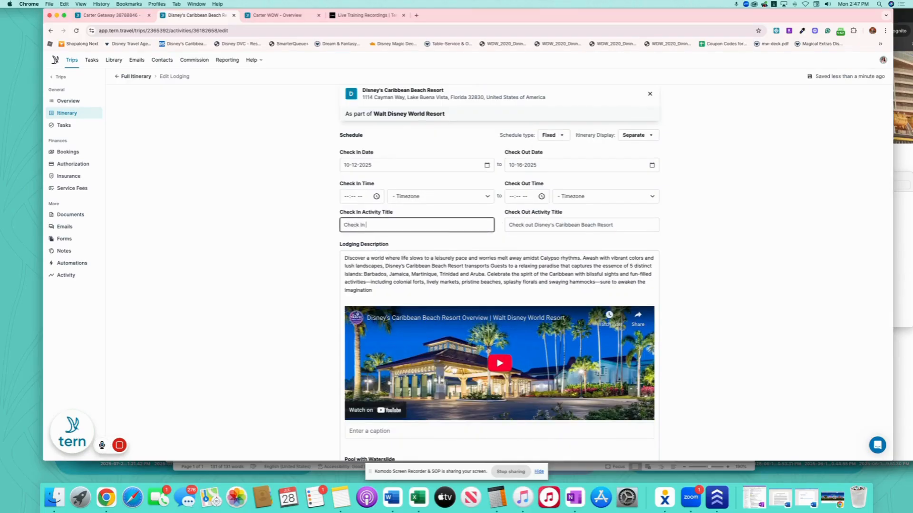
key("super+v")
Set the check-in time to 3:00 PM and the check-out time to 11:00 AM.
left_click(344, 199)
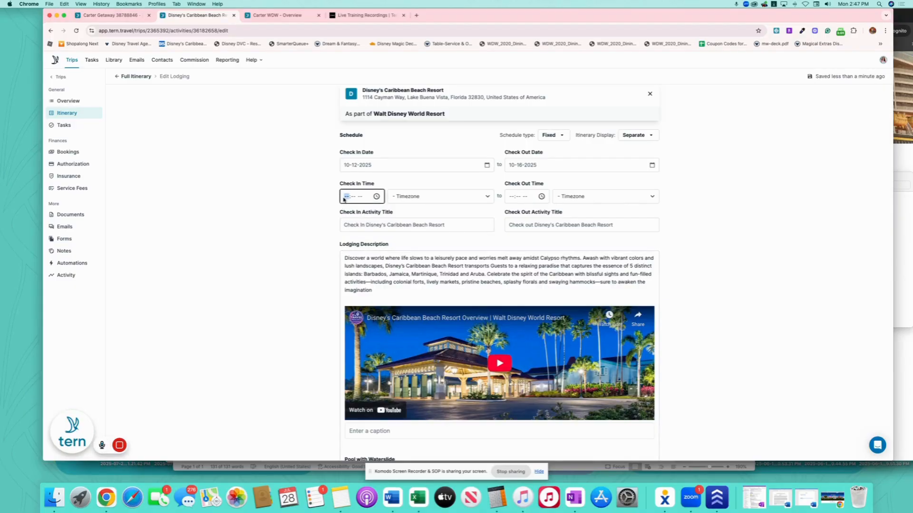
type("300p")
left_click(511, 197)
type("1100")
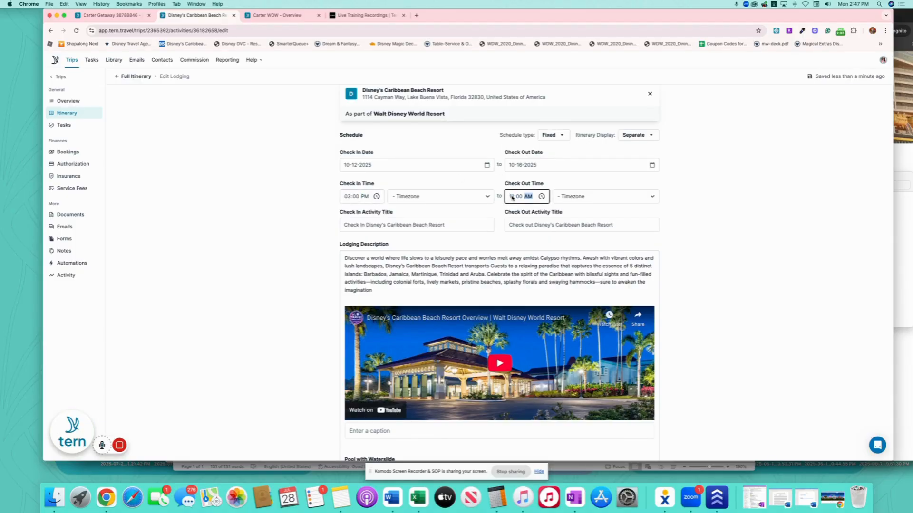
left_click(245, 199)
scroll(247, 190, "up", 5)
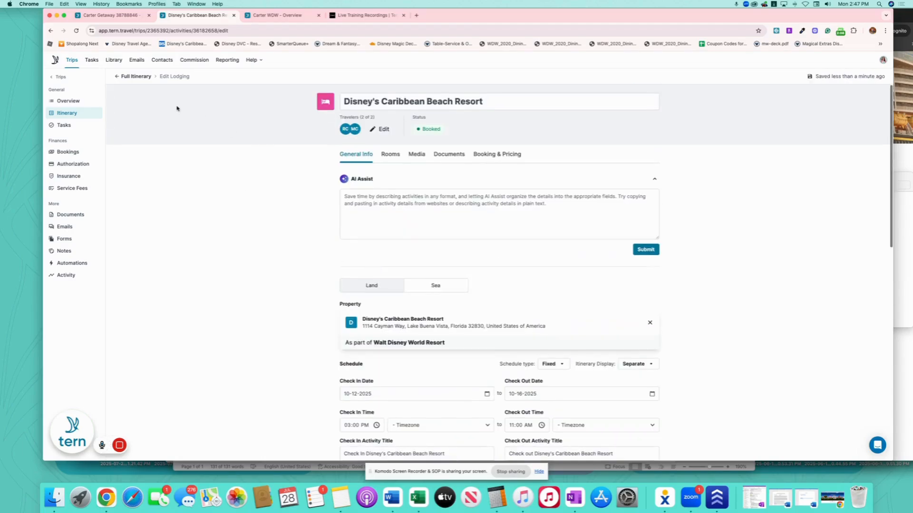
left_click(145, 77)
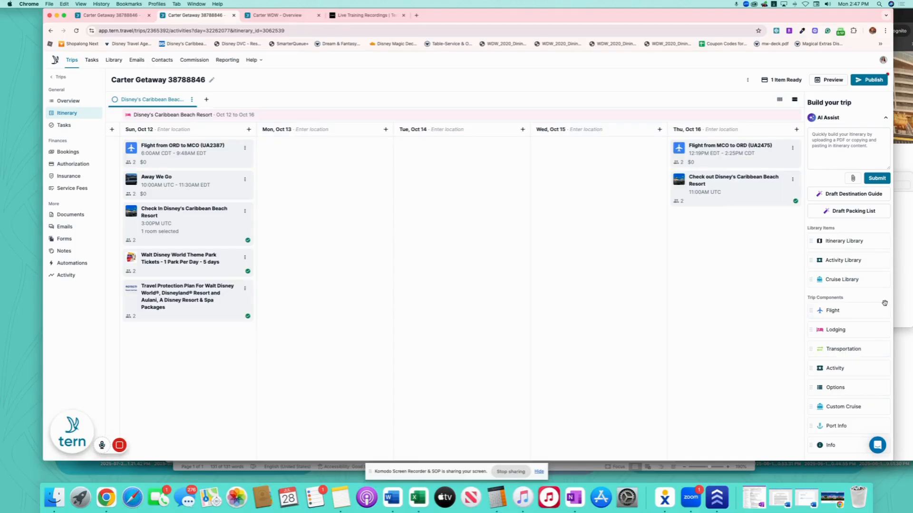
Add the Away We Go template from the activity library to Thu, Oct 16.
mouse_move(856, 350)
left_mouse_down()
mouse_move(737, 149)
mouse_move(858, 352)
left_mouse_up()
left_click_drag(858, 256, 694, 145)
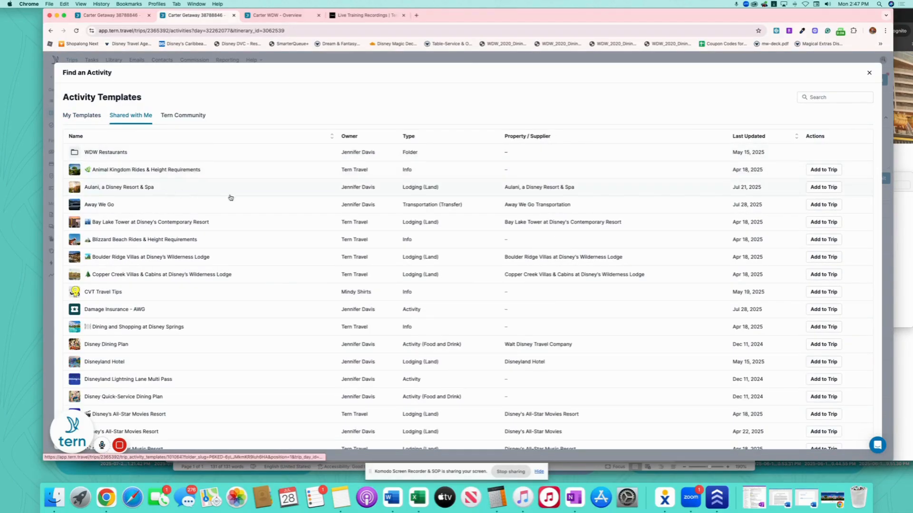
left_click(819, 205)
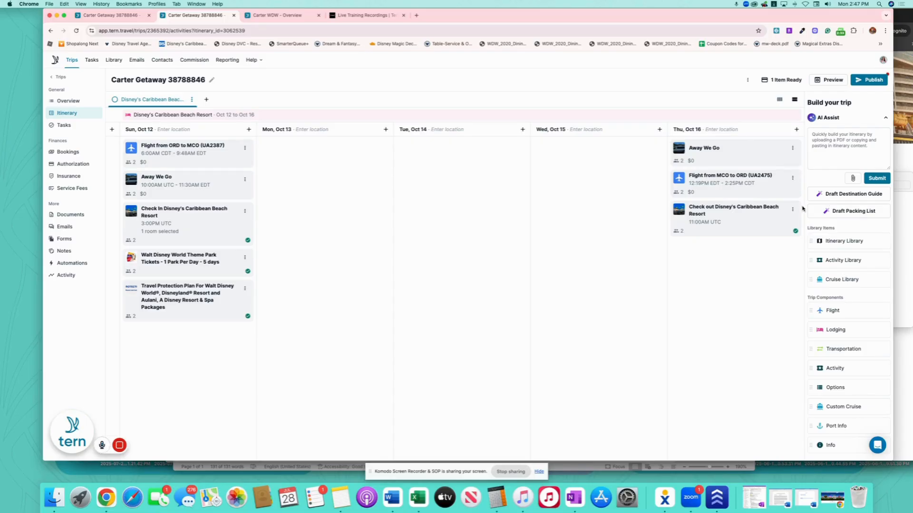
Change the resort check-out time to 9:55 AM and move the checkout card to the top of Oct 16.
left_click(732, 215)
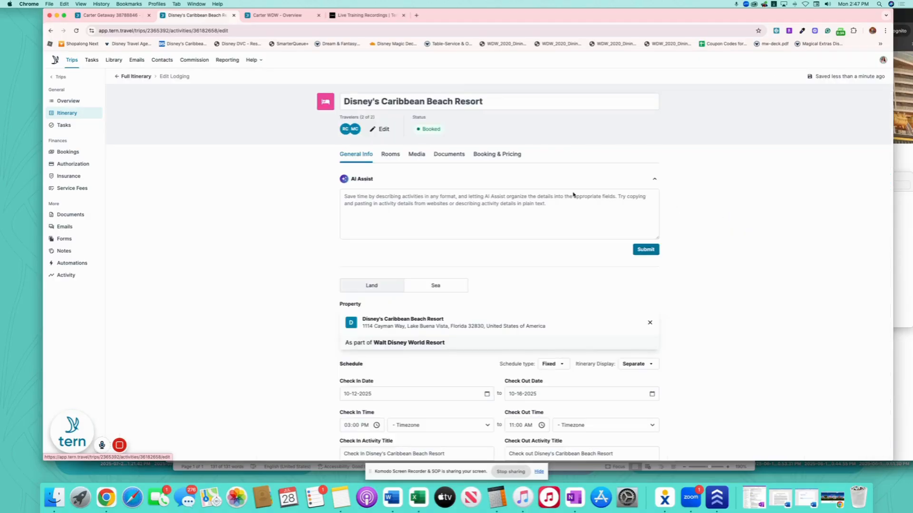
scroll(560, 230, "down", 3)
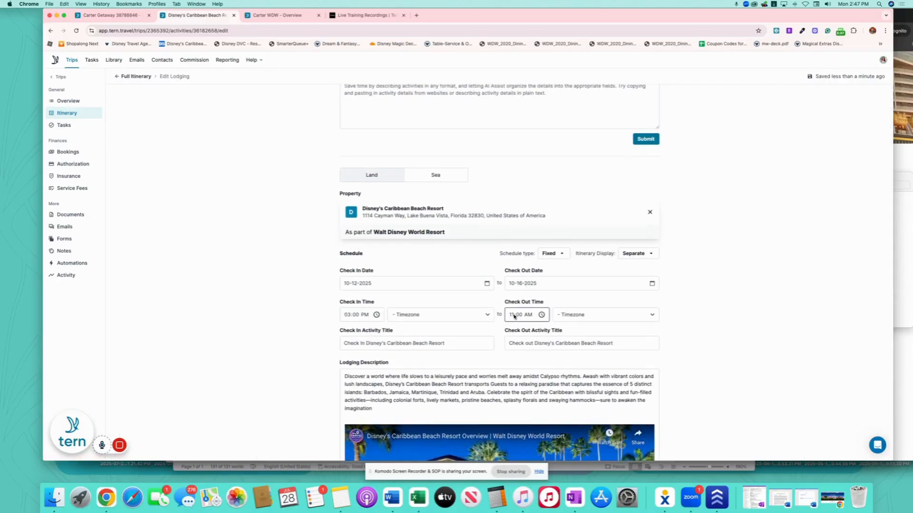
left_click(513, 316)
type("0955")
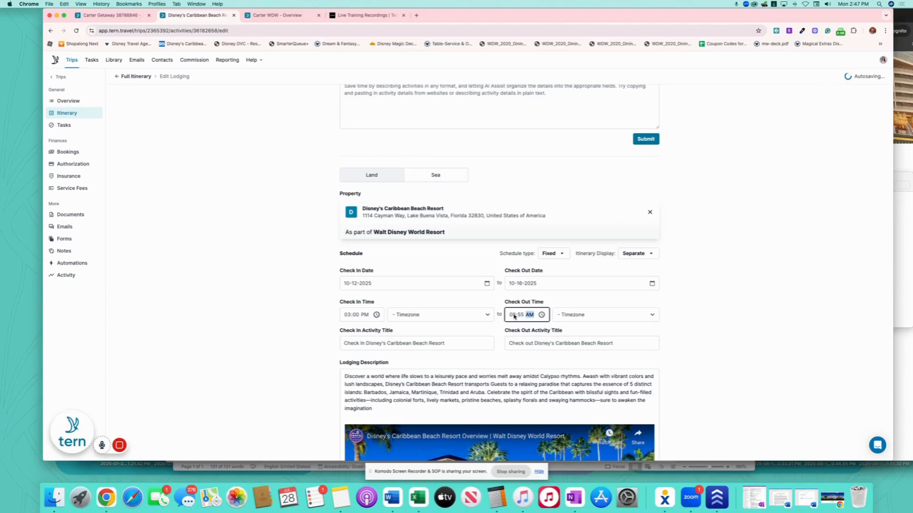
left_click(243, 191)
scroll(218, 176, "up", 3)
left_click(135, 76)
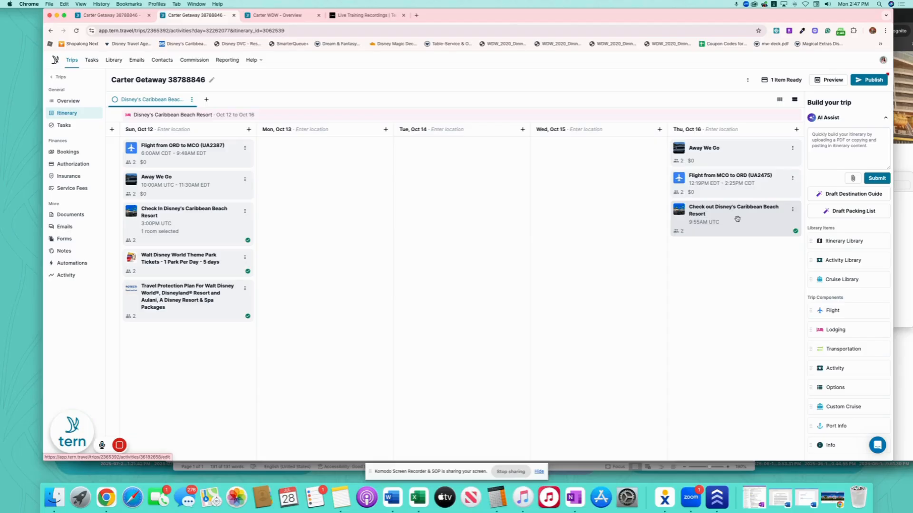
left_click_drag(737, 219, 735, 147)
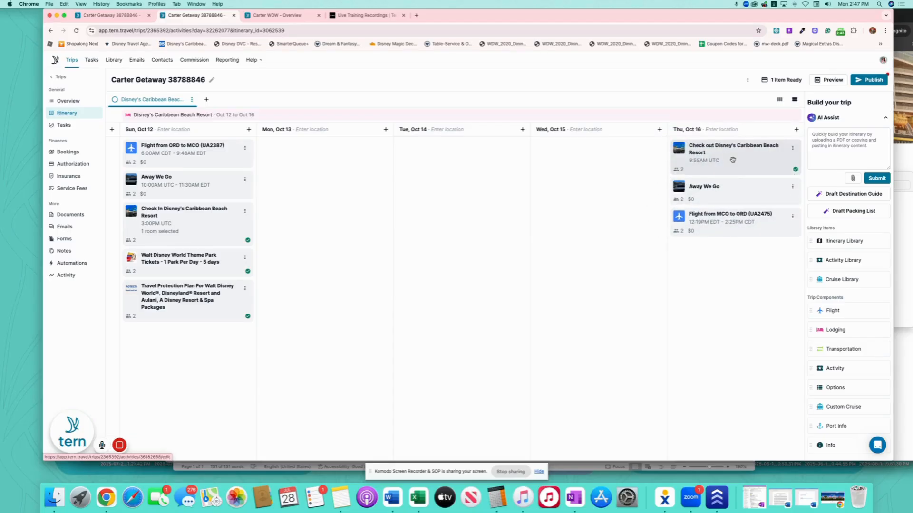
Set both check-in and check-out timezones to (EDT) America - New York.
left_click(732, 160)
scroll(493, 319, "down", 5)
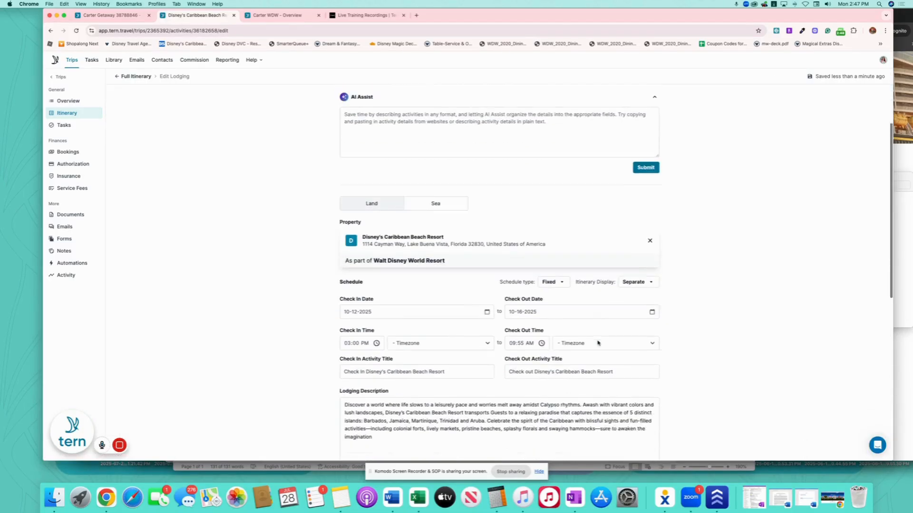
left_click(452, 274)
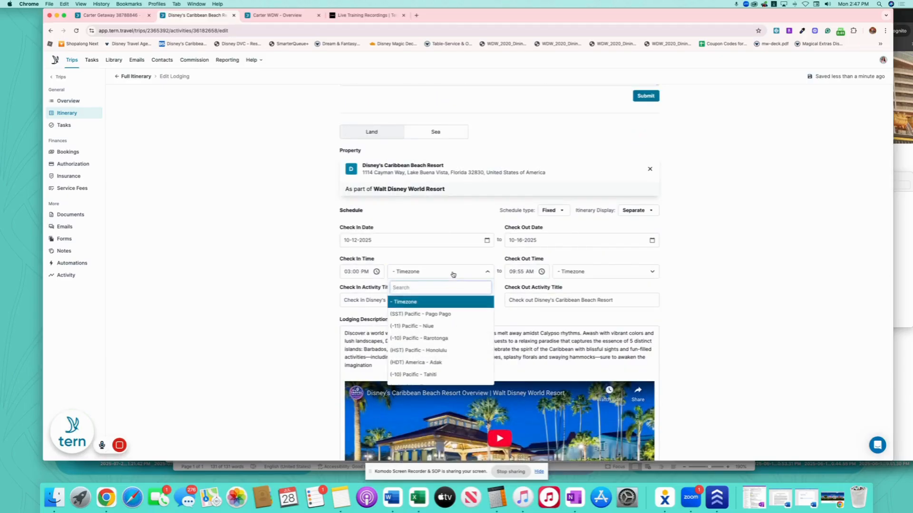
type("edt")
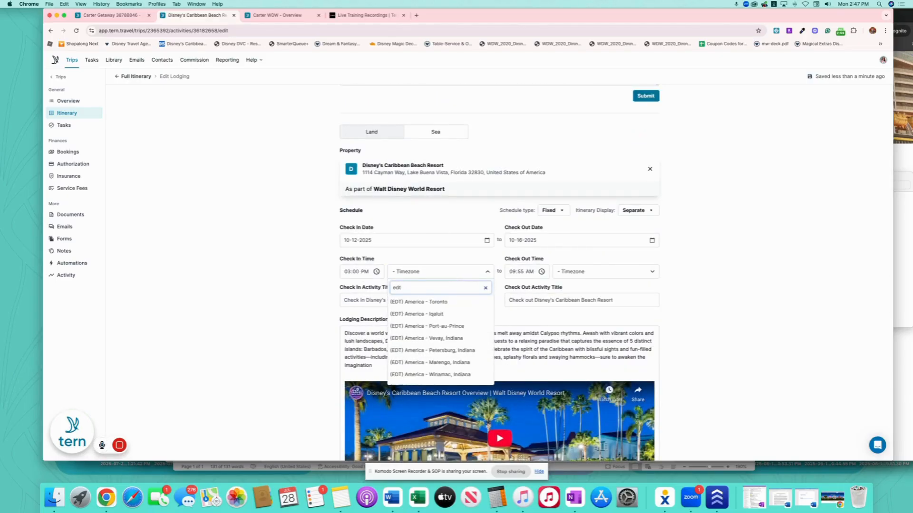
key("BackSpace")
key("BackSpace")
key("BackSpace")
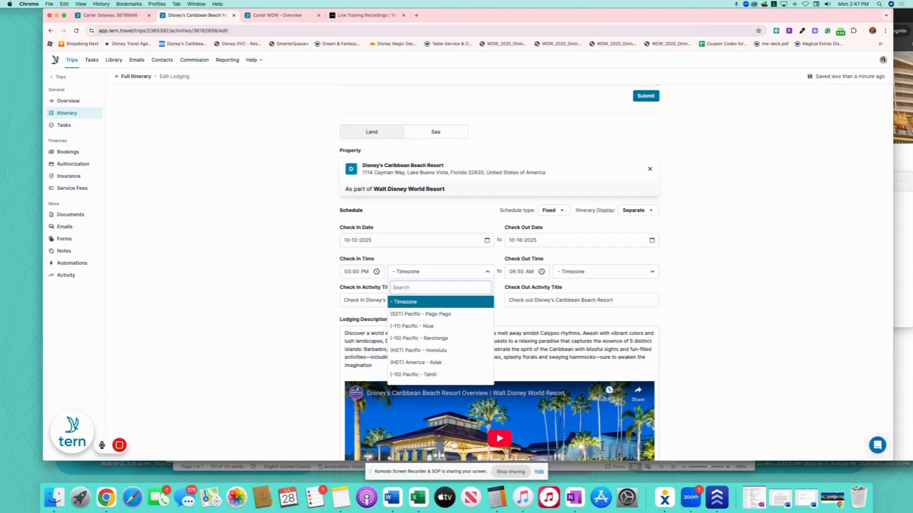
type("new")
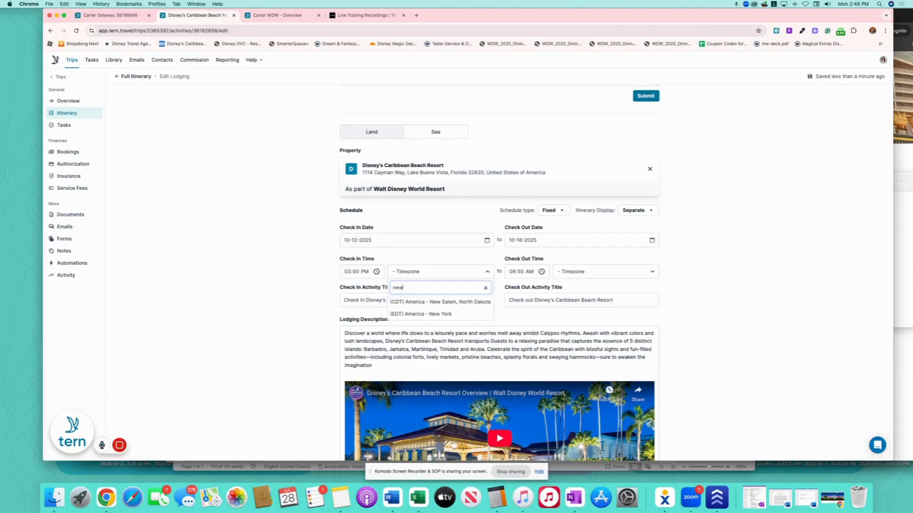
left_click(428, 314)
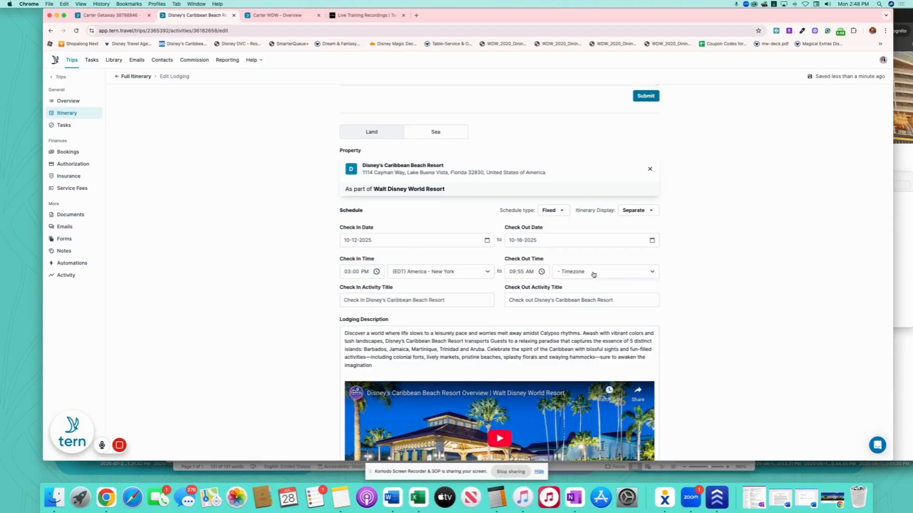
left_click(594, 274)
type("new")
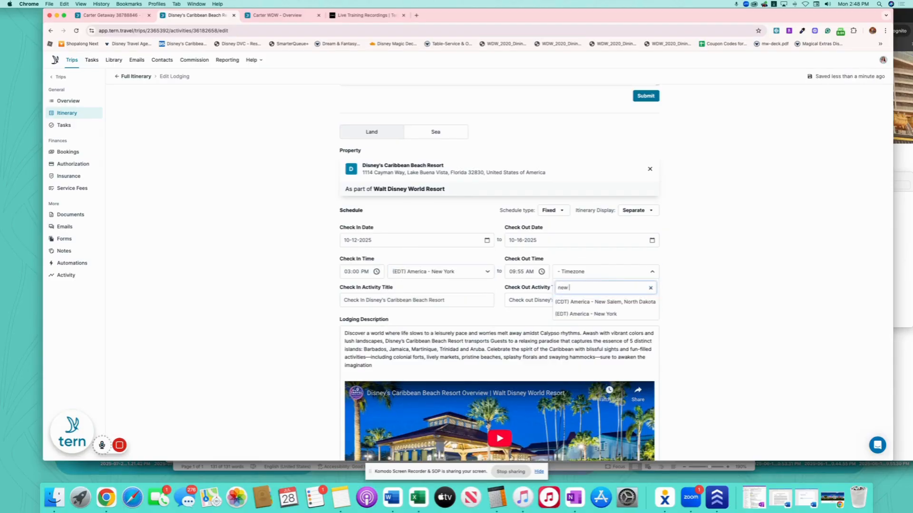
left_click(586, 314)
scroll(260, 236, "up", 5)
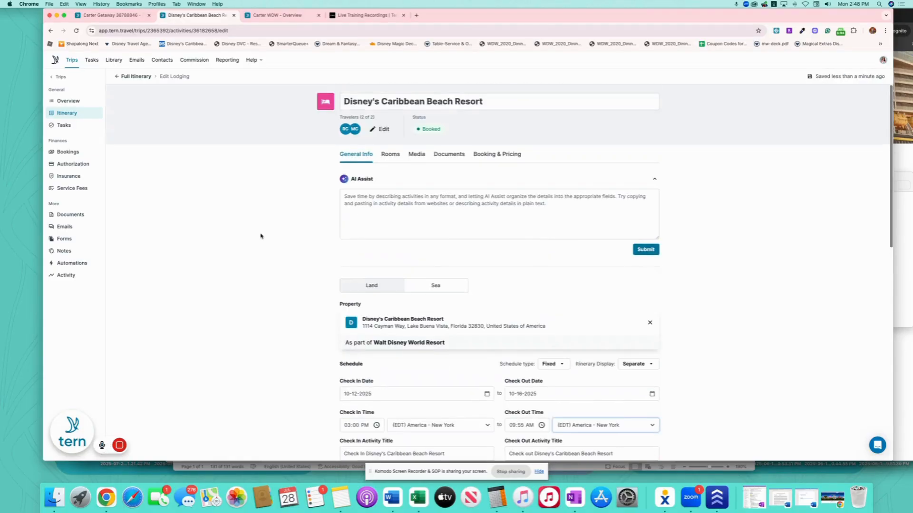
left_click(136, 77)
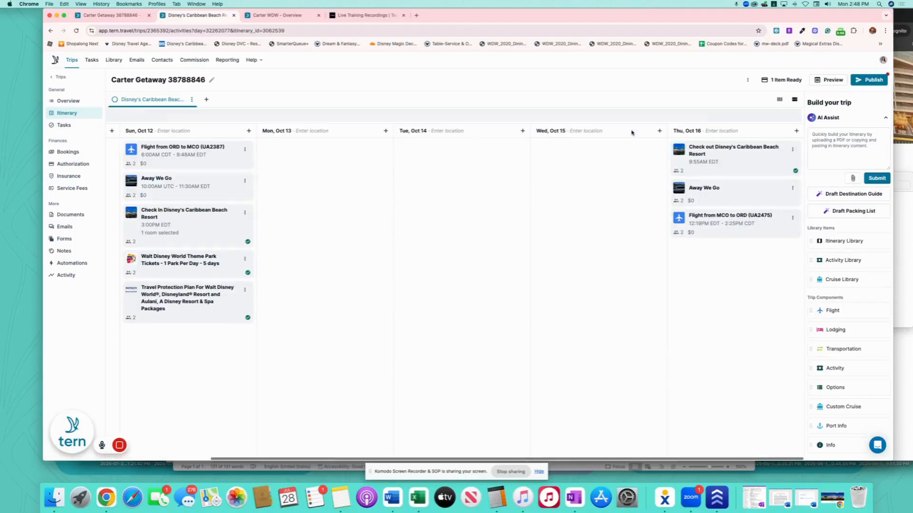
Set the Oct 16 Away We Go transfer to depart 10:00 AM and arrive 11:00 AM on 10-16-2025.
left_click(739, 191)
scroll(454, 316, "down", 3)
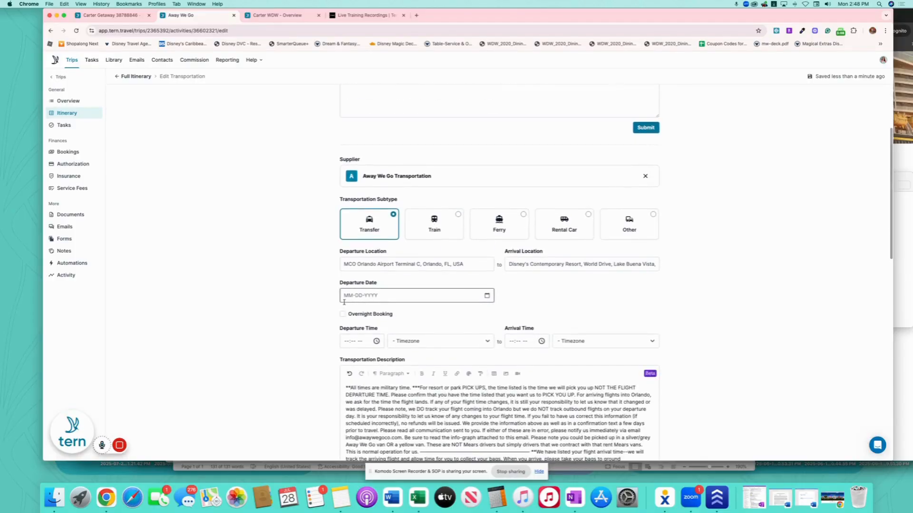
left_click(344, 341)
type("1000")
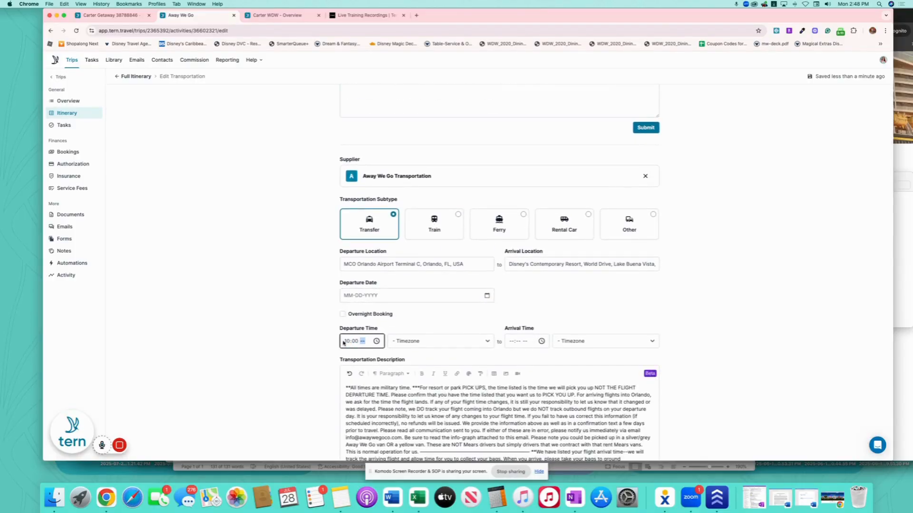
type("a")
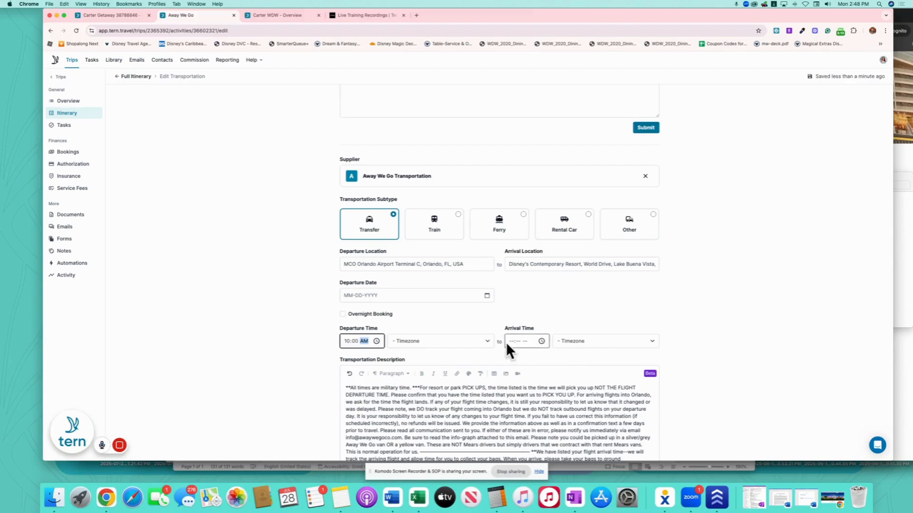
left_click(511, 342)
type("110")
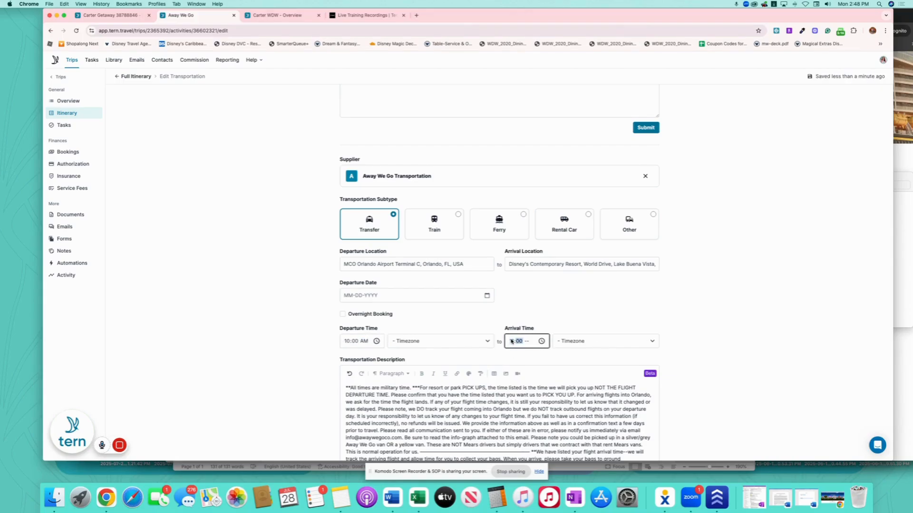
type("0a")
left_click(487, 296)
left_click(424, 383)
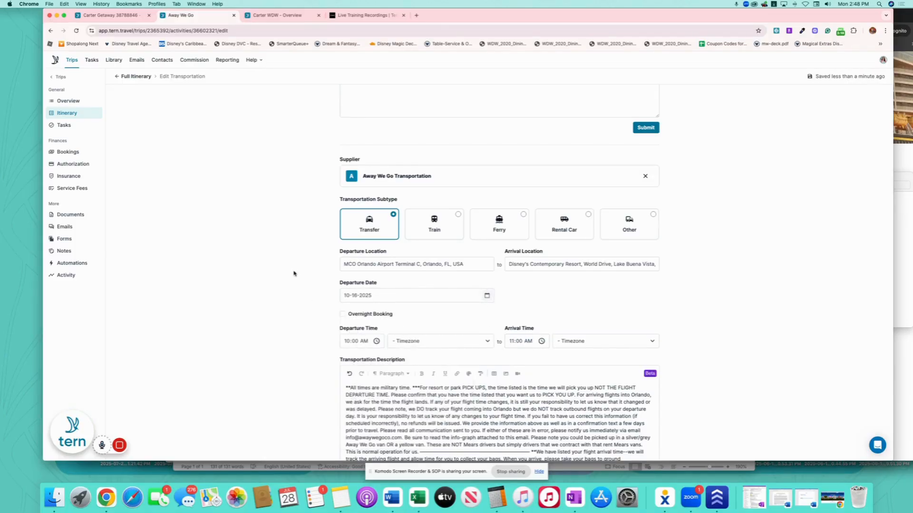
scroll(294, 274, "up", 3)
left_click(139, 77)
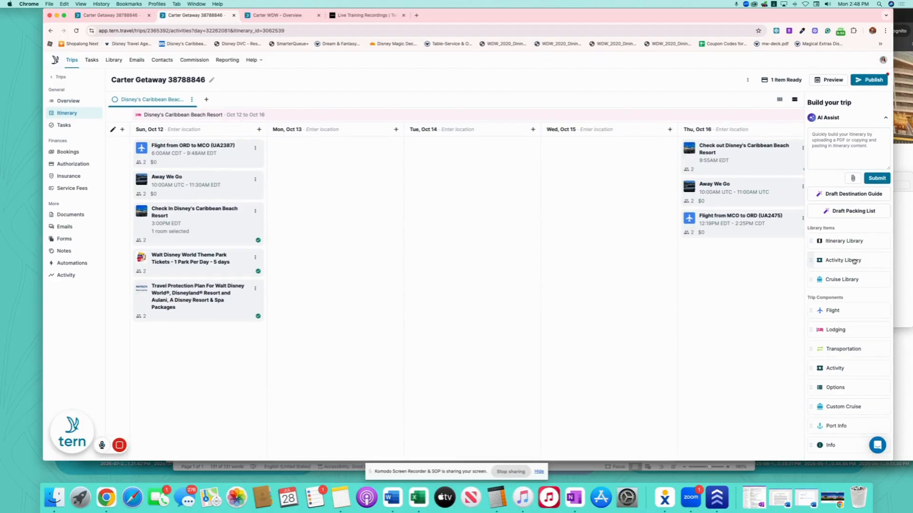
Add the Stroller Organizer shared template to Sun, Oct 12.
left_click_drag(854, 261, 163, 212)
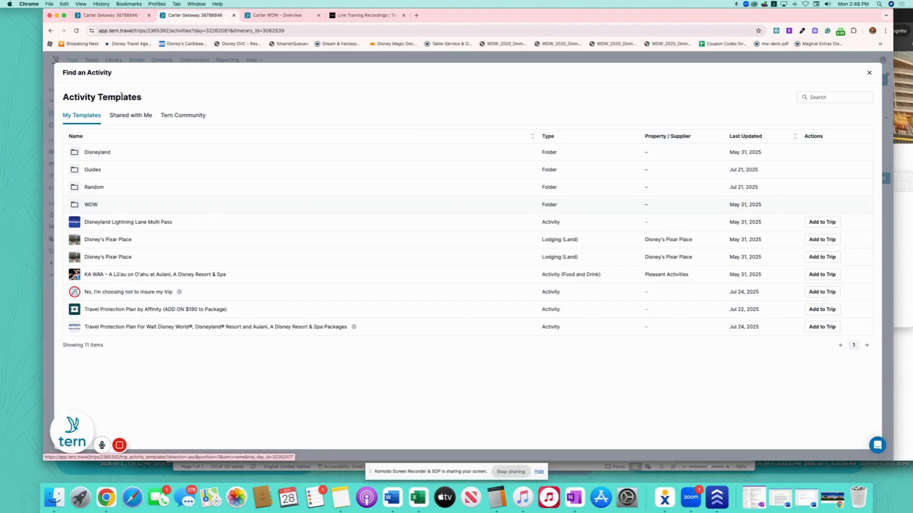
left_click(128, 115)
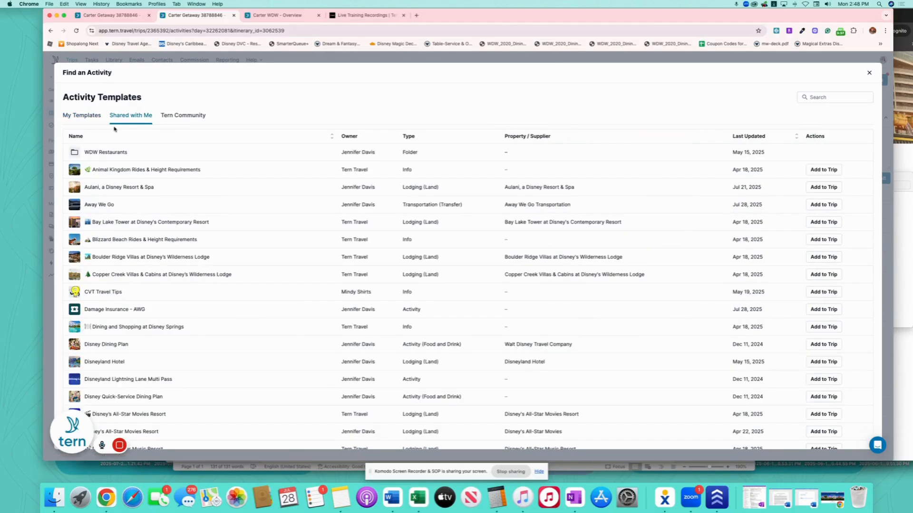
scroll(222, 230, "down", 10)
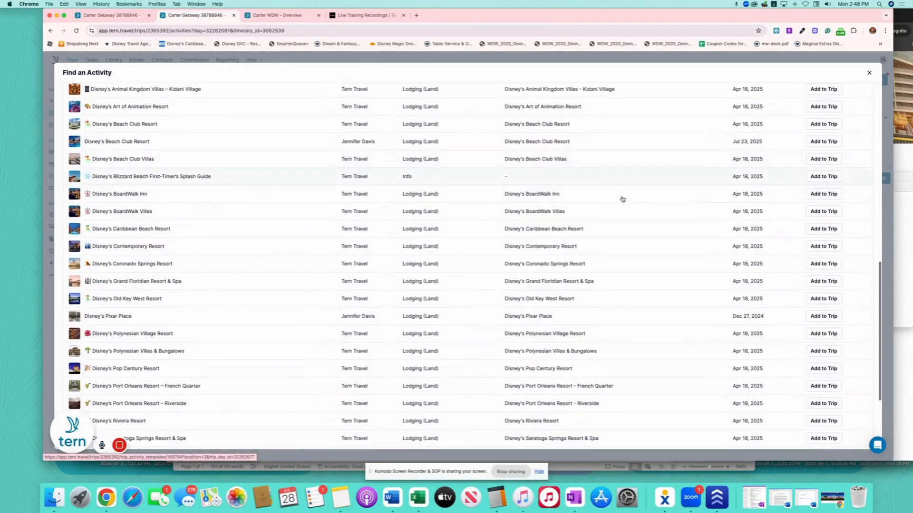
scroll(621, 198, "up", 10)
left_click(846, 98)
type("stroller")
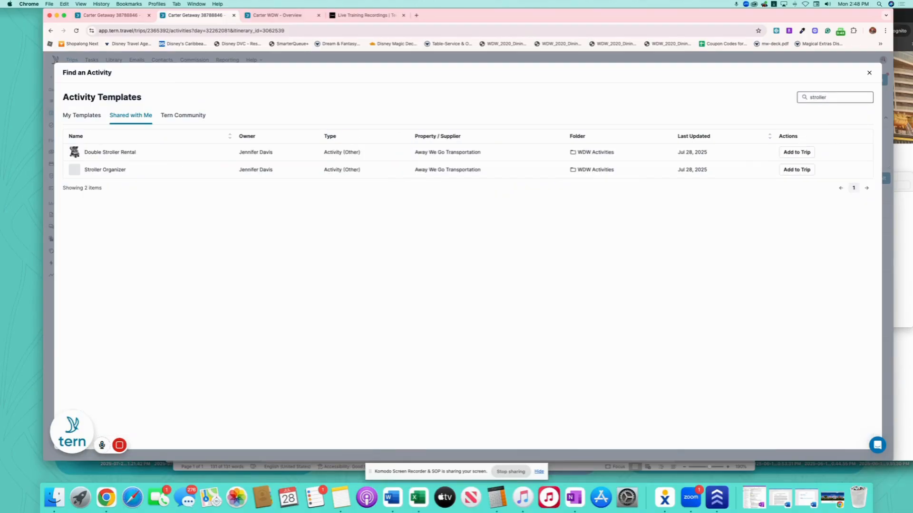
left_click(807, 170)
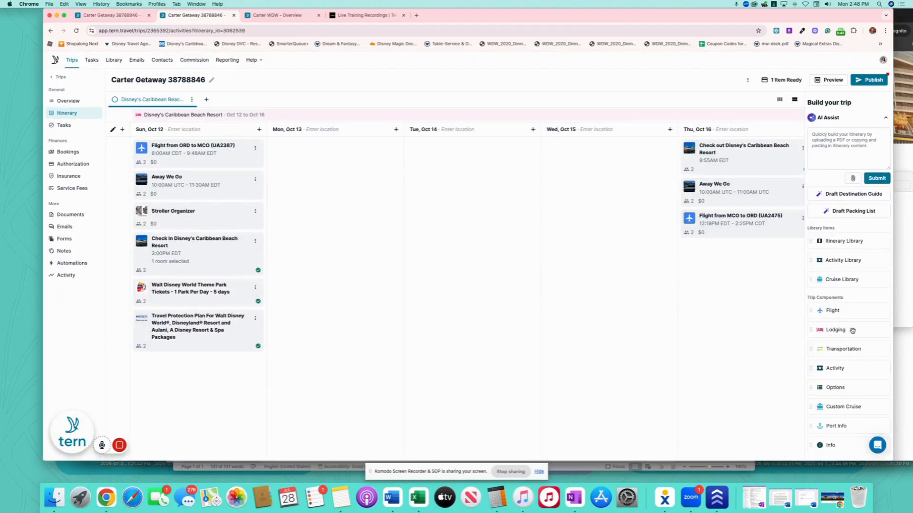
Search shared templates for 'stroller' and add Double Stroller Rental to Sun, Oct 12.
left_click_drag(841, 260, 192, 236)
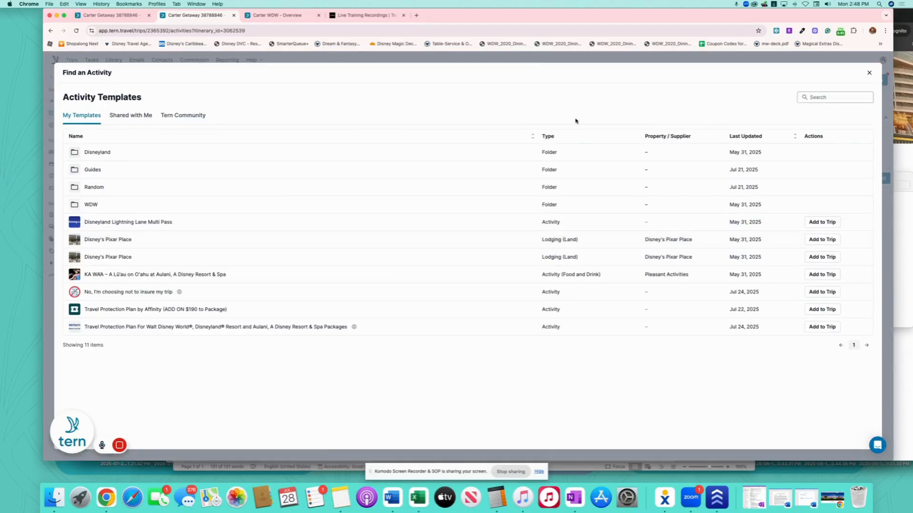
left_click(124, 119)
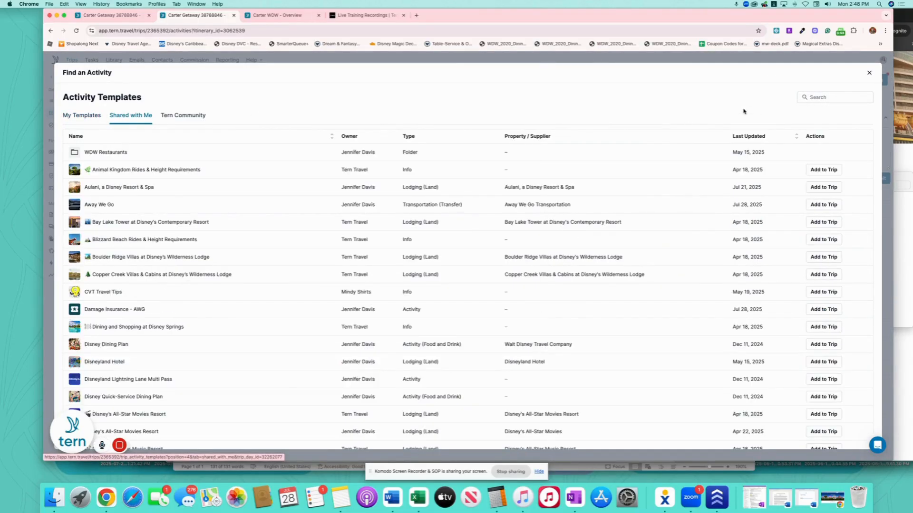
left_click(827, 97)
type("strol")
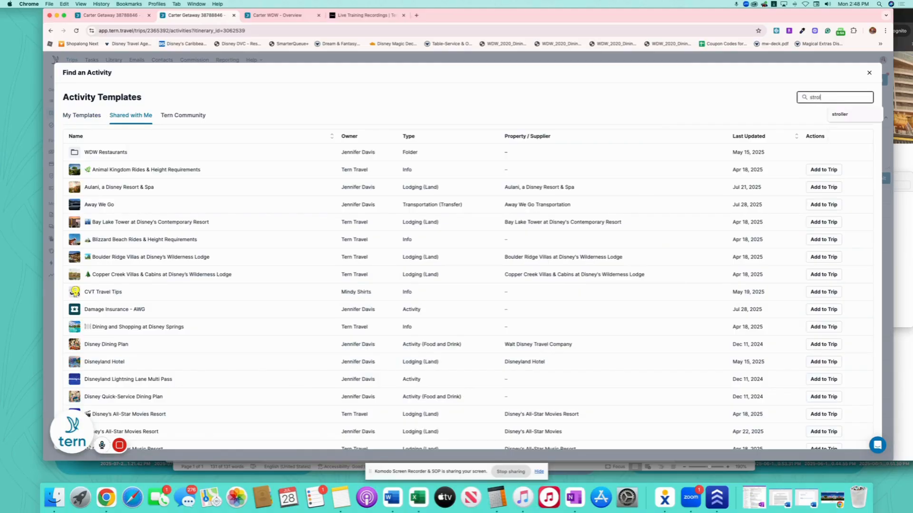
type("ler")
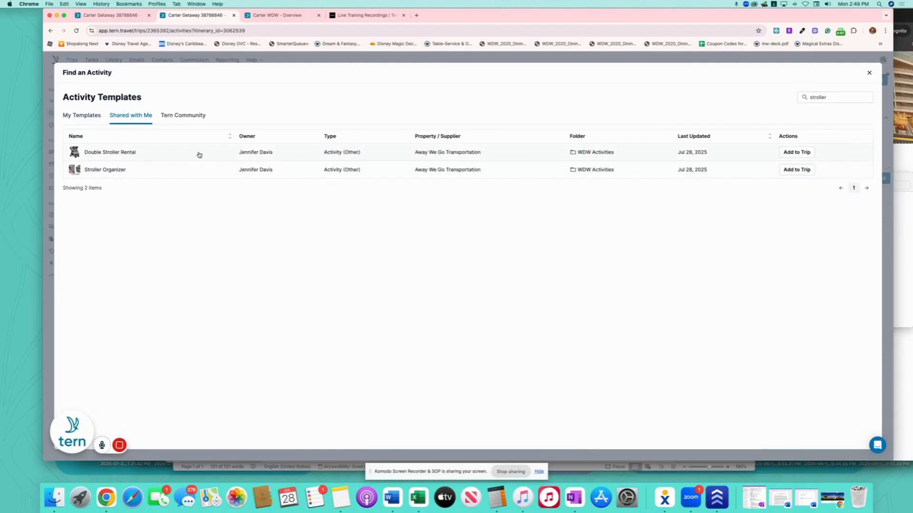
left_click(797, 152)
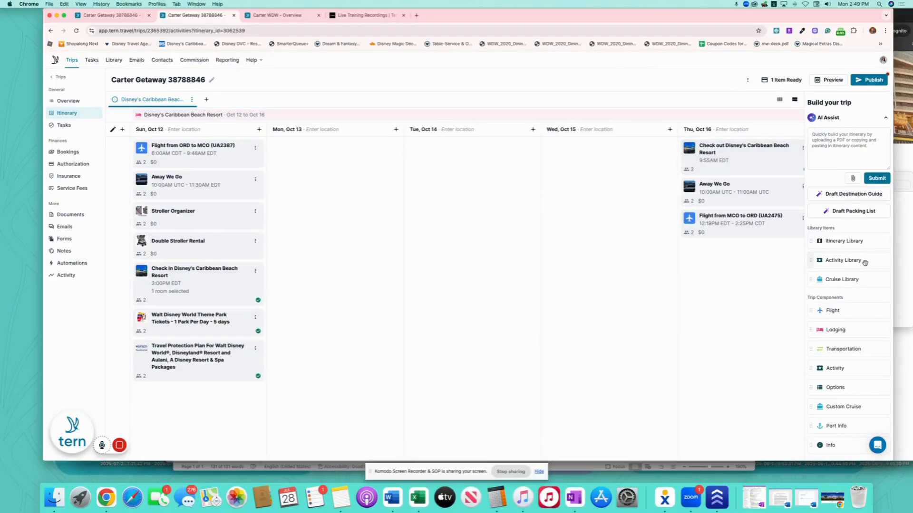
Add the Damage Insurance - AWG shared template to Sun, Oct 12.
left_click_drag(856, 261, 200, 266)
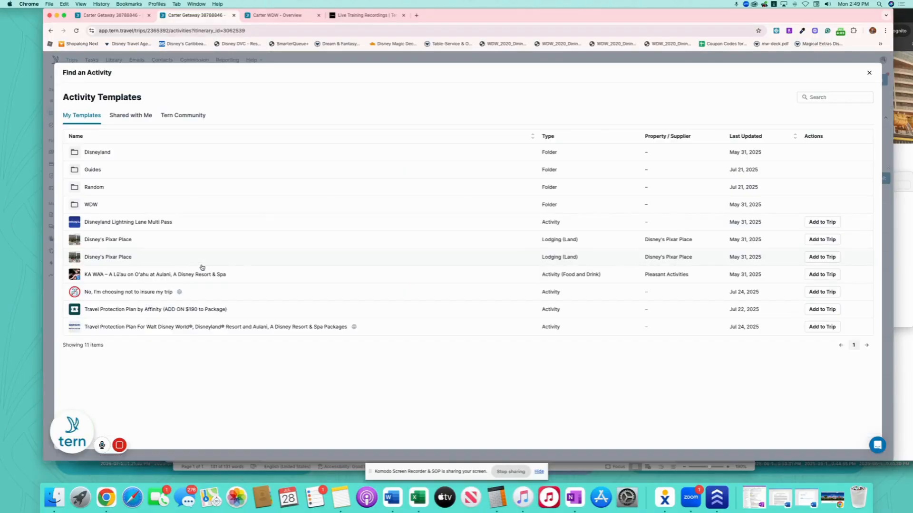
left_click(128, 116)
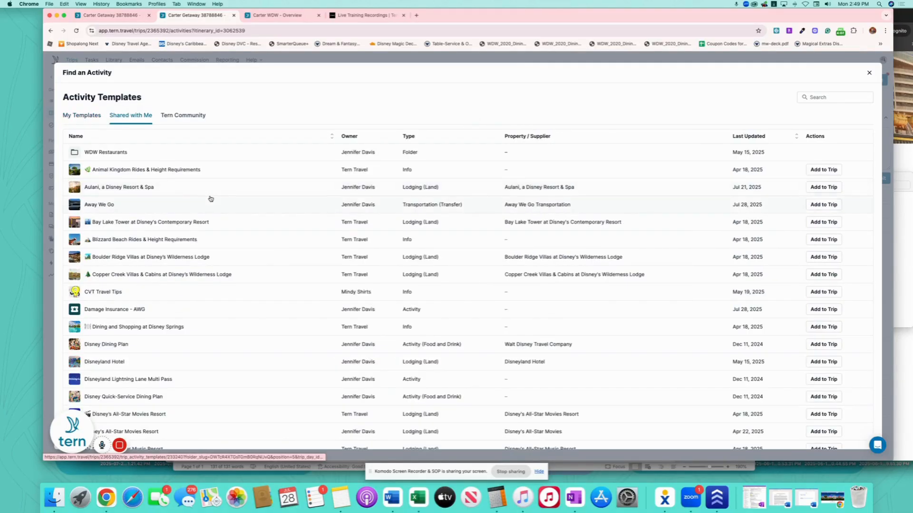
scroll(211, 199, "down", 1)
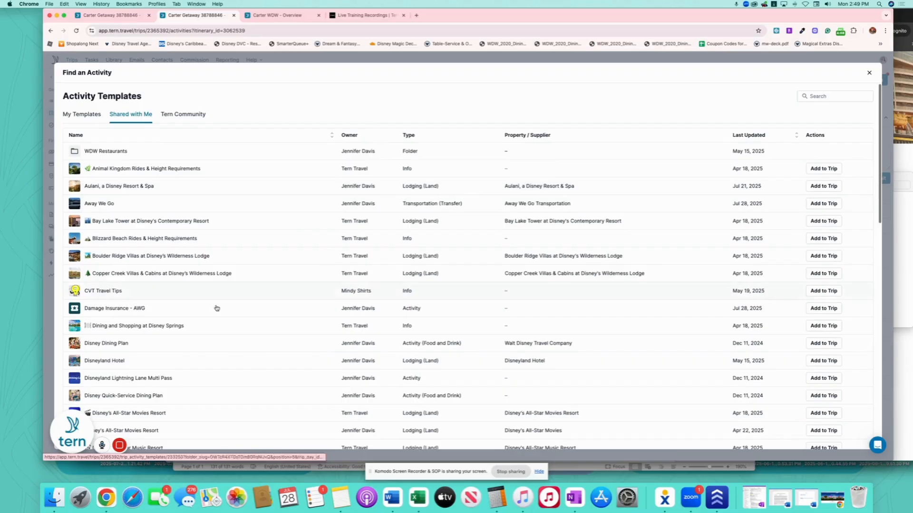
left_click(823, 308)
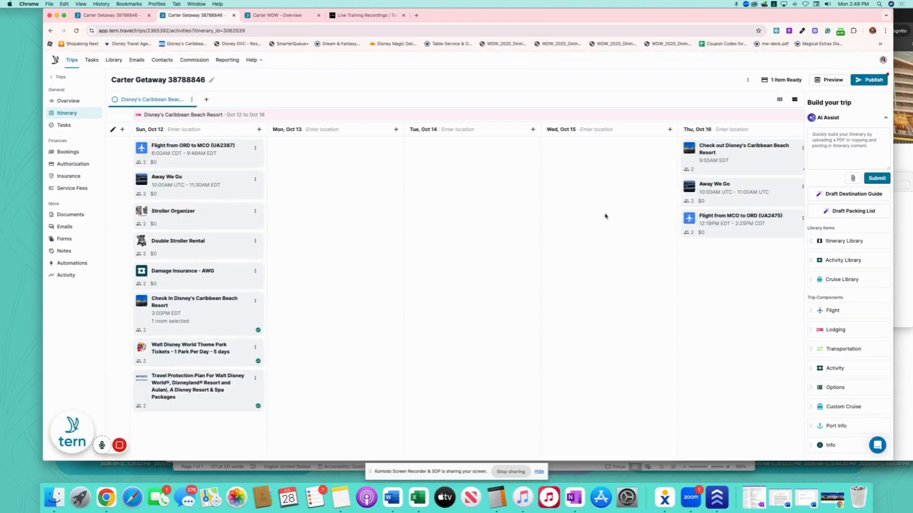
scroll(291, 227, "left", 2)
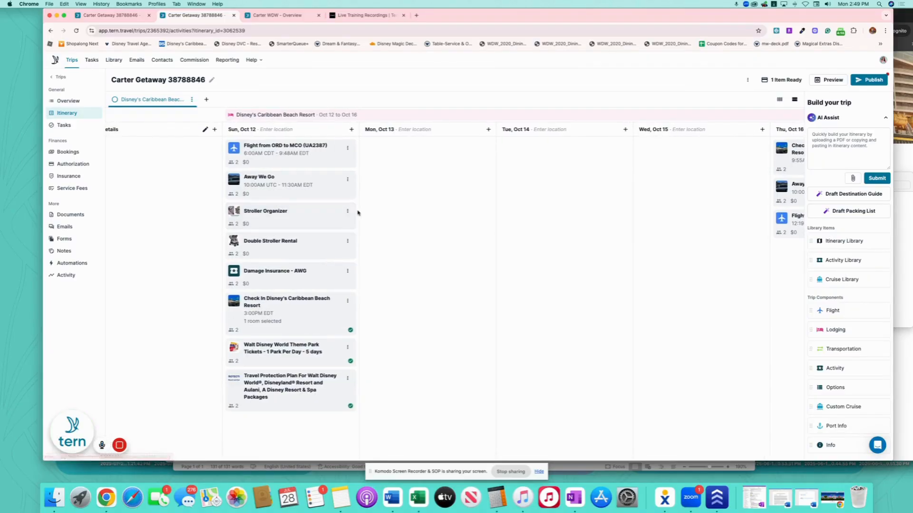
Select the Away We Go, stroller and insurance bookings and move them into a new trip package.
scroll(320, 214, "right", 2)
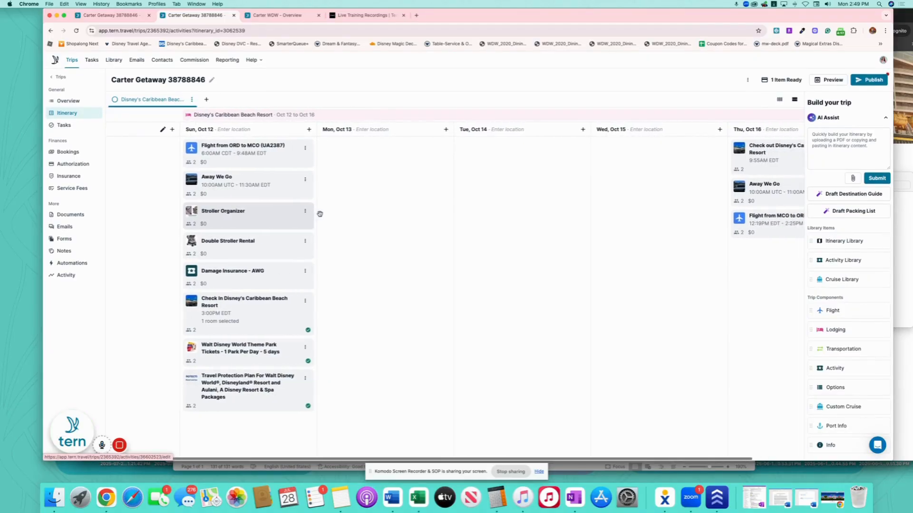
left_click(75, 152)
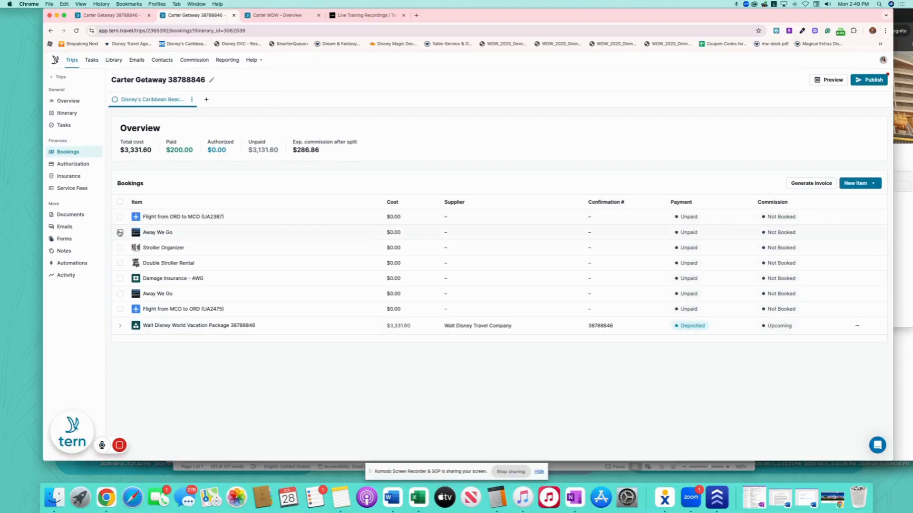
left_click(120, 233)
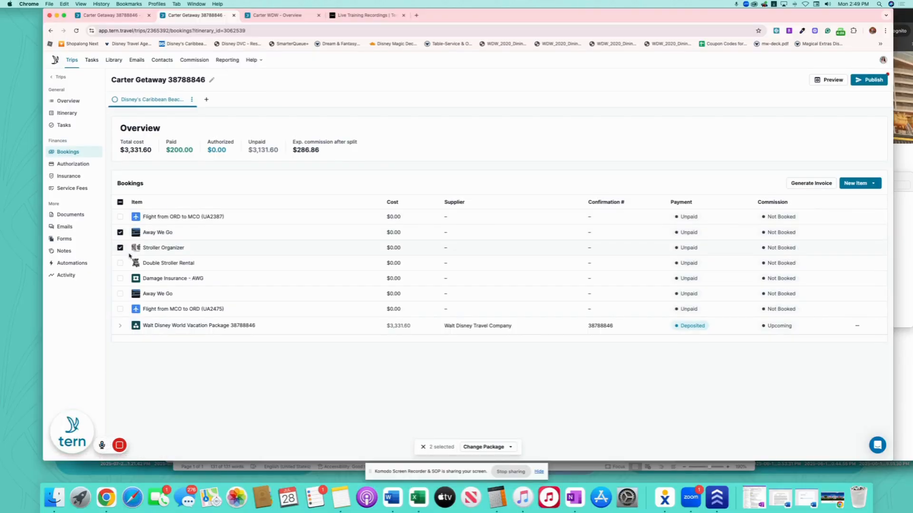
left_click(120, 279)
left_click(488, 448)
left_click(438, 432)
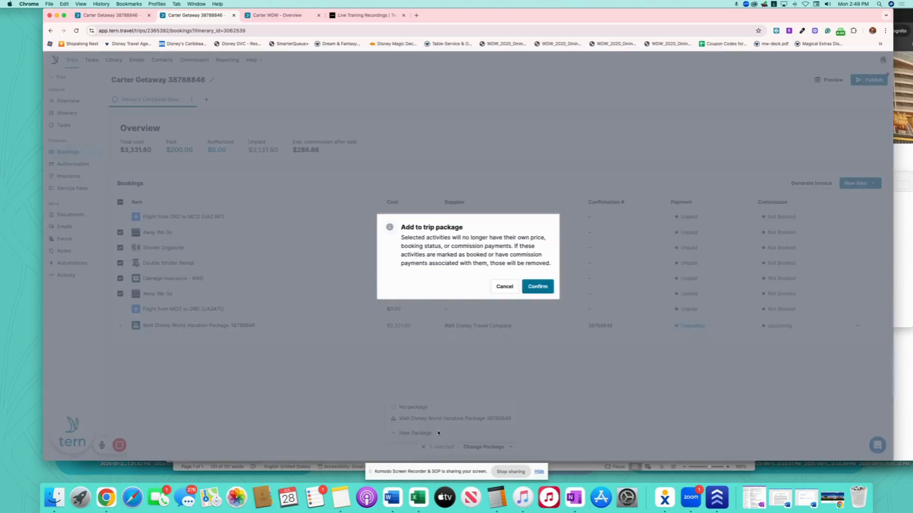
left_click(538, 286)
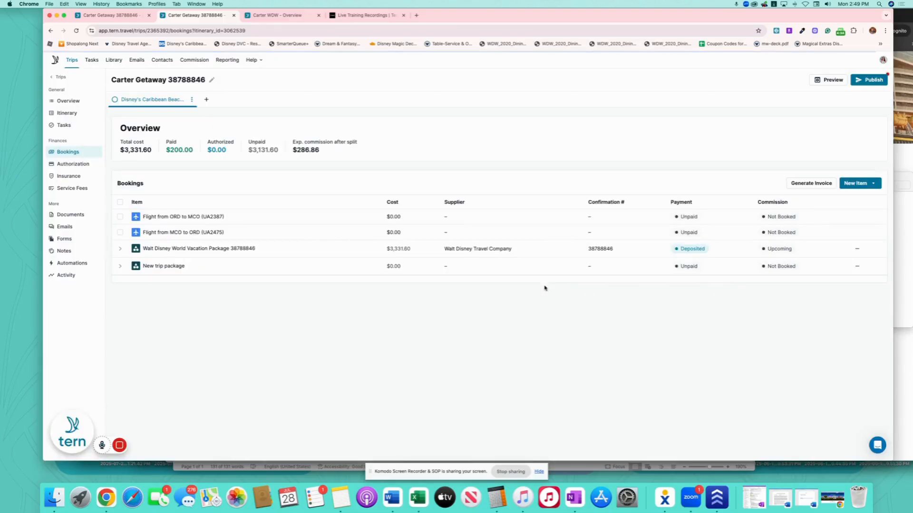
left_click(206, 268)
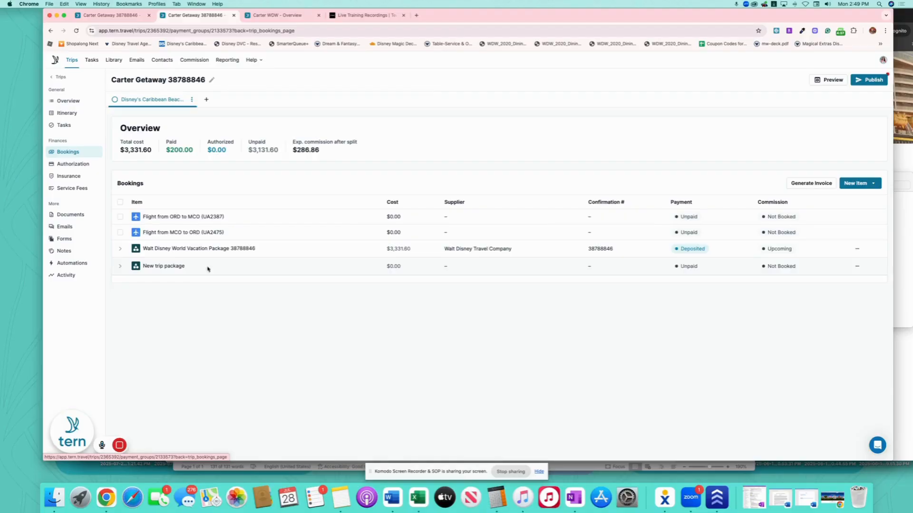
left_click(425, 97)
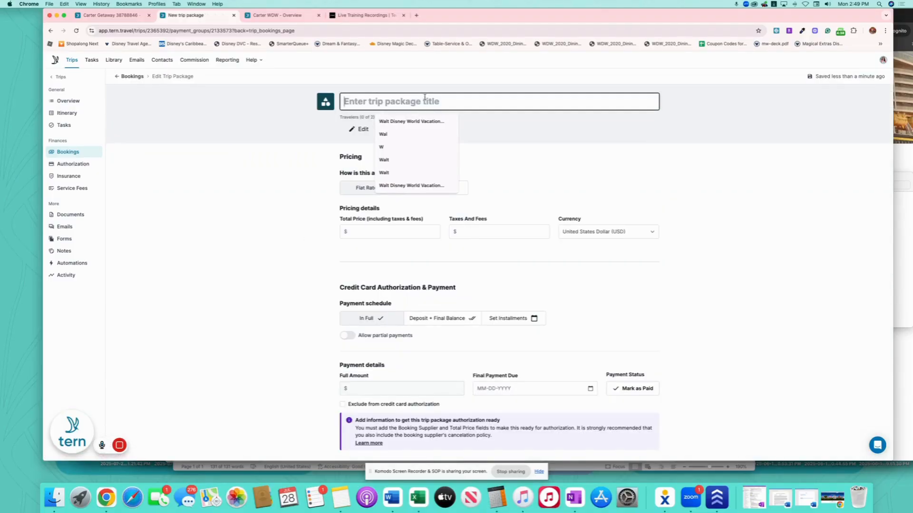
Title the package 'Away We Go Transportation & Stroller Rental', cover all travelers, and set the total price to 400.49.
type("Away We G")
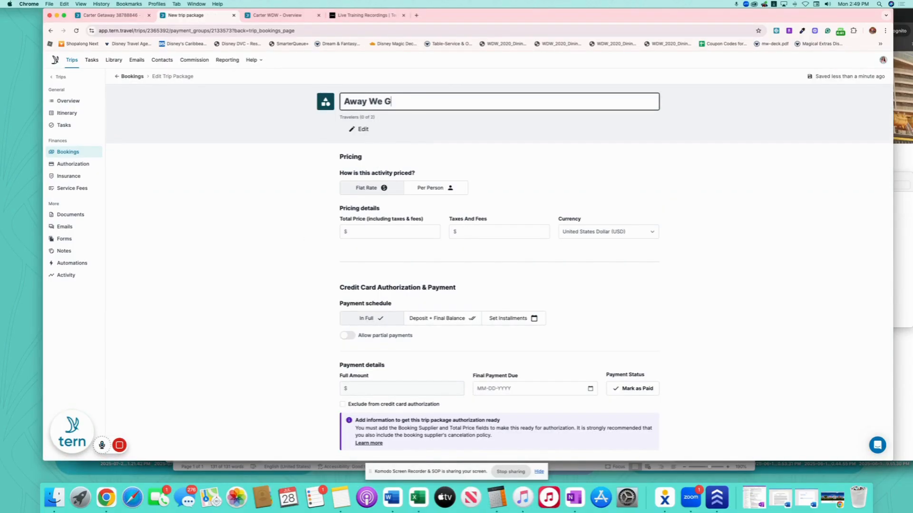
type("o Transportation & Stroller Rental")
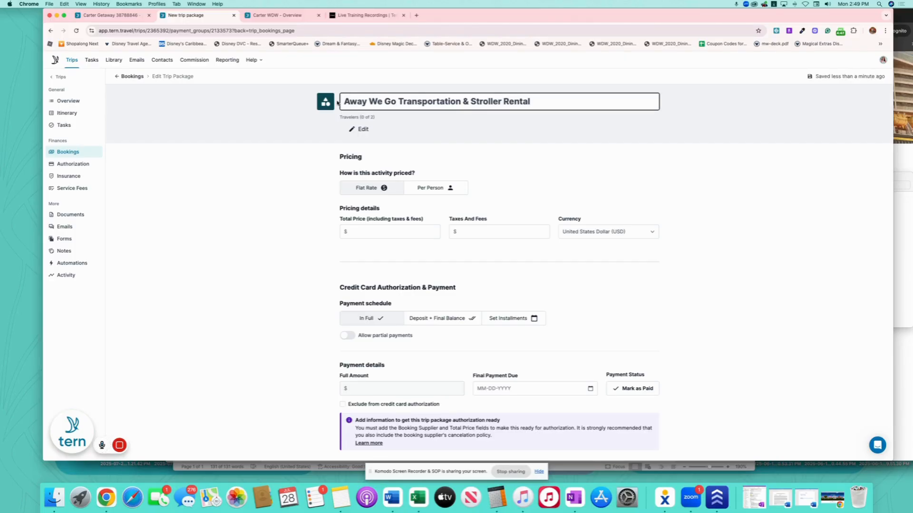
left_click(364, 129)
left_click(353, 165)
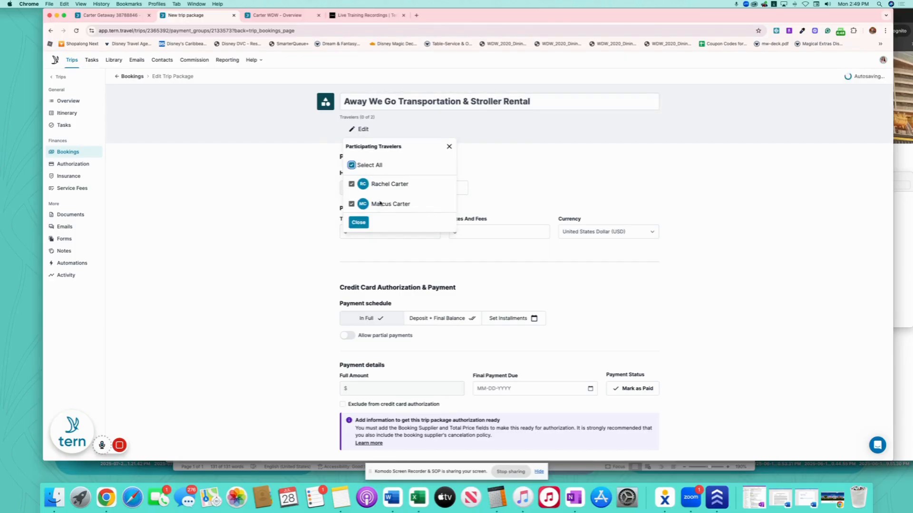
left_click(379, 222)
left_click(393, 232)
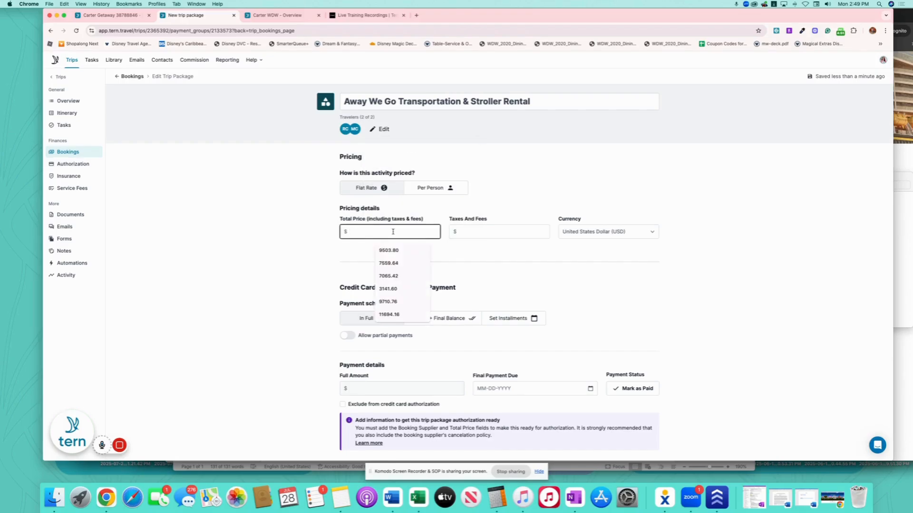
type("400.49")
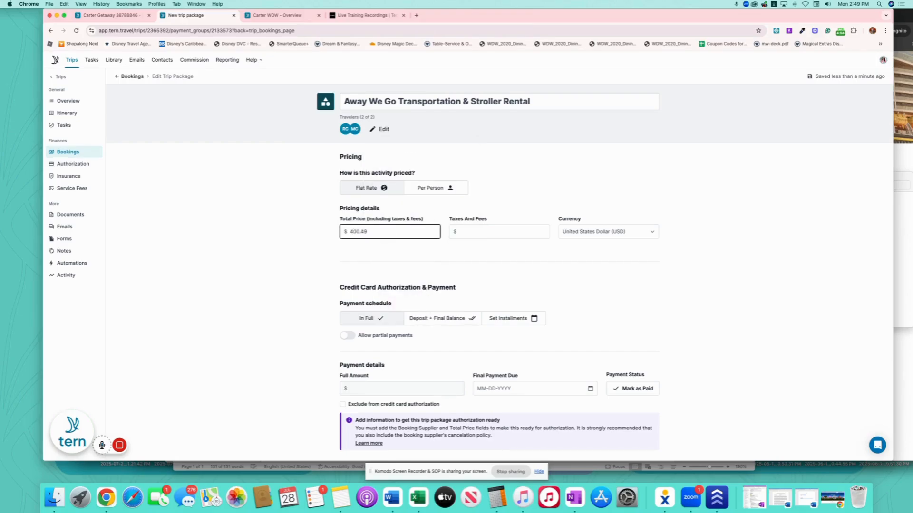
left_click(465, 261)
Set final payment due to July 29, 2025 and choose Away We Go Transportation as supplier.
scroll(470, 214, "down", 5)
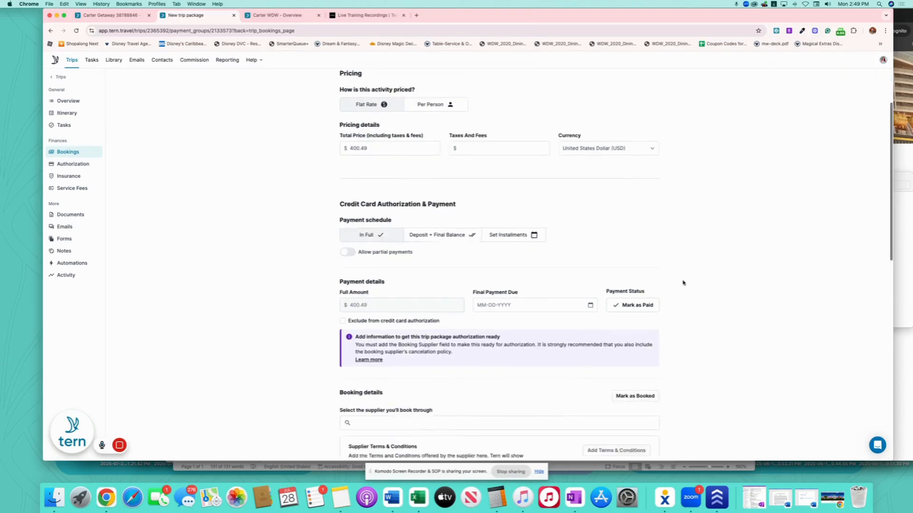
scroll(476, 181, "up", 1)
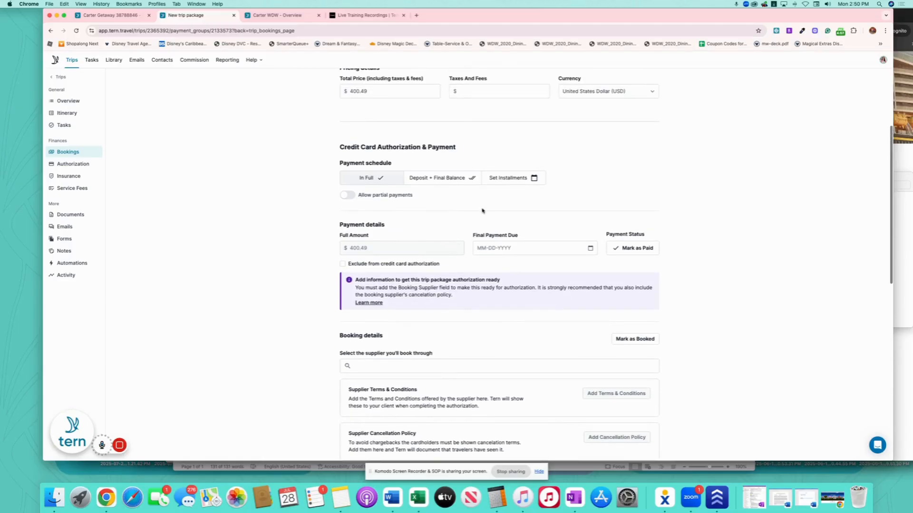
left_click(589, 252)
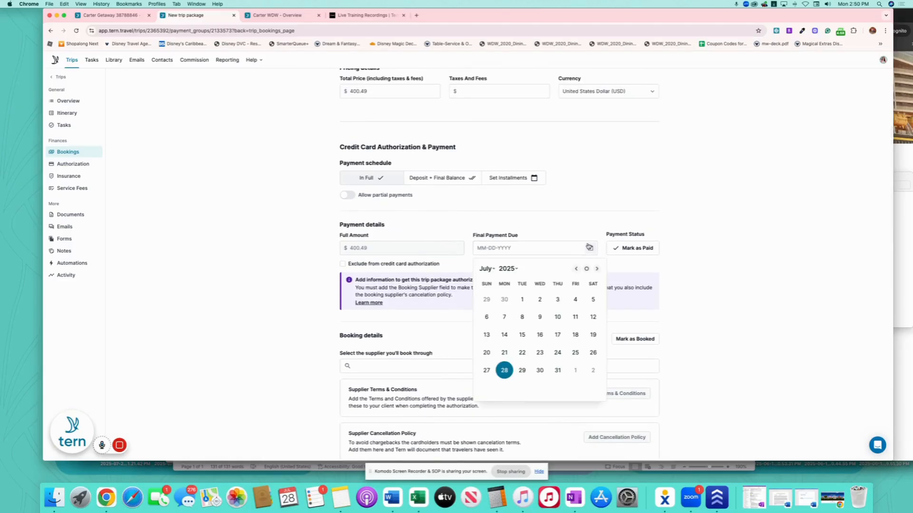
left_click(522, 377)
scroll(438, 303, "down", 3)
left_click(438, 299)
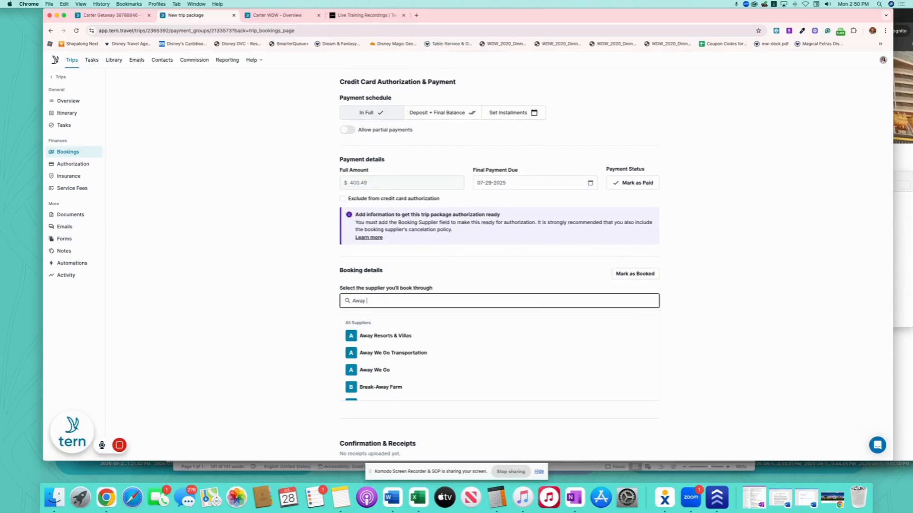
left_click(439, 353)
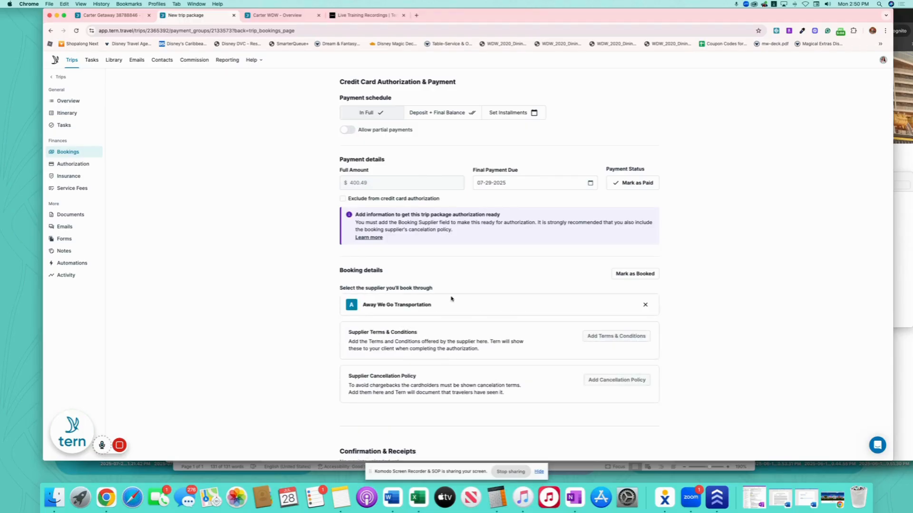
scroll(499, 306, "down", 6)
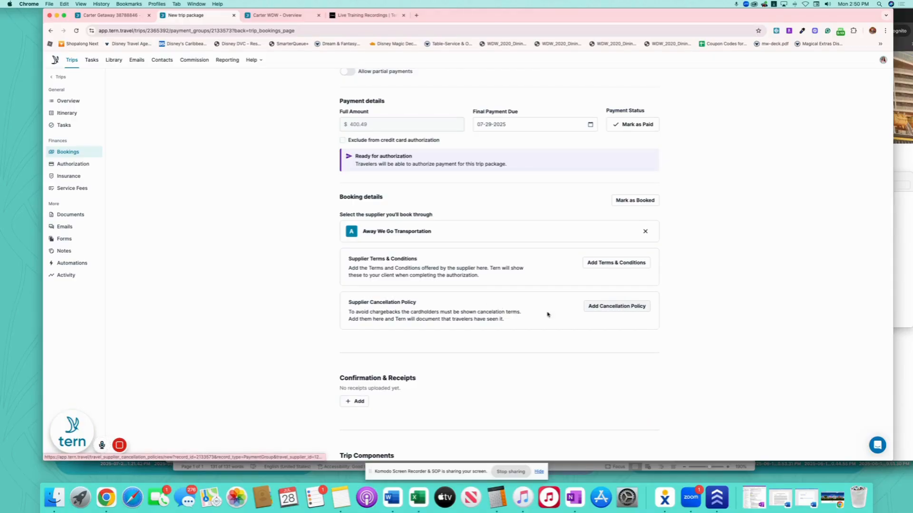
Add and save the supplier's terms and cancellation policy.
mouse_move(119, 456)
left_click(158, 445)
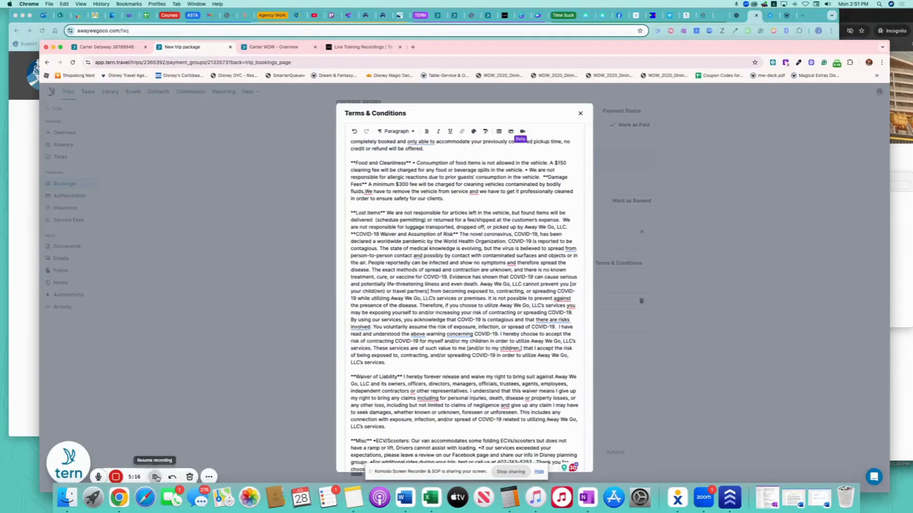
scroll(465, 277, "down", 2)
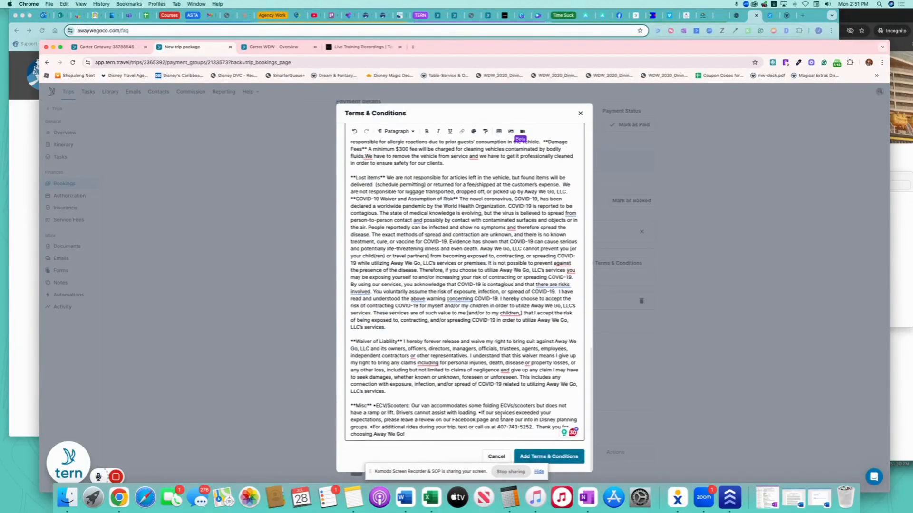
left_click(568, 458)
scroll(563, 290, "down", 6)
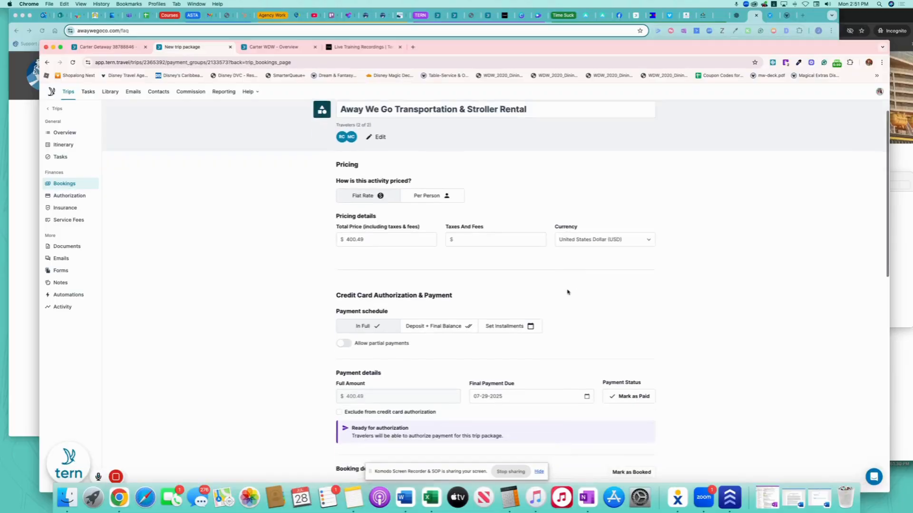
scroll(551, 296, "down", 5)
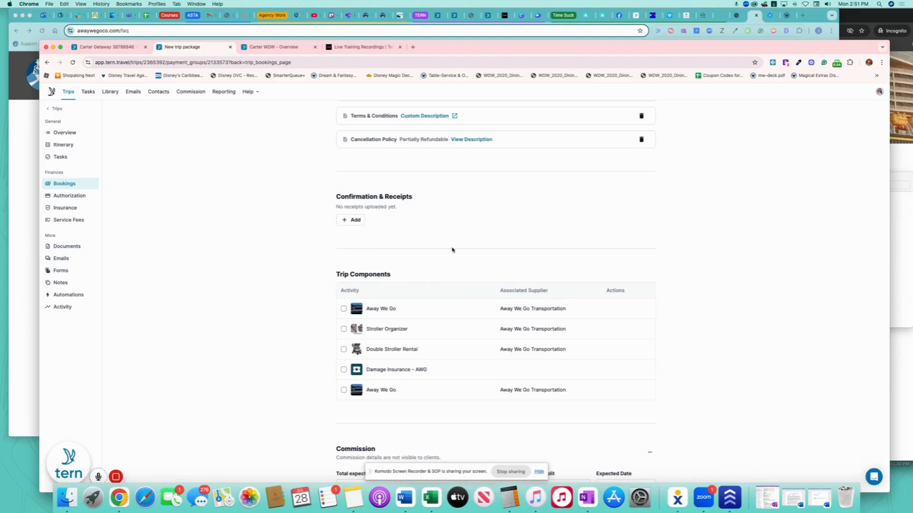
Log confirmation INV-1425 with Away We Go Transportation as its supplier.
left_click(352, 219)
left_click(385, 222)
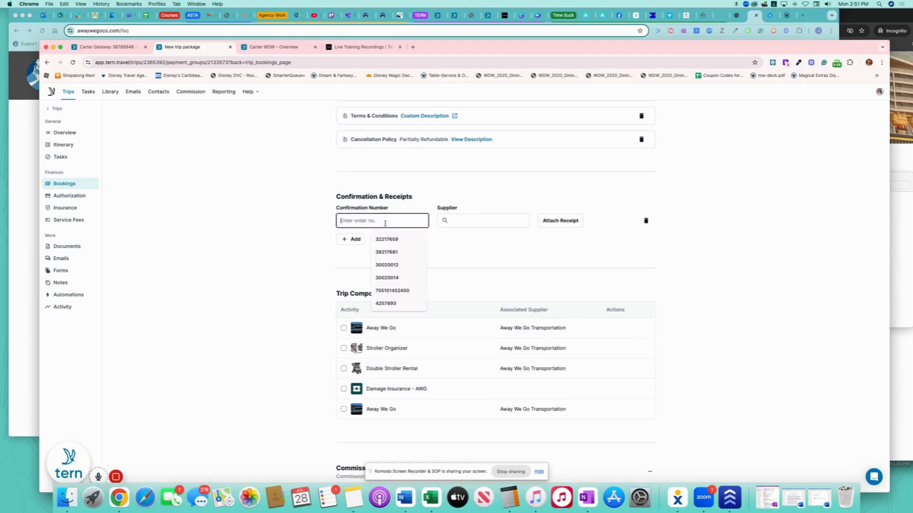
type("(")
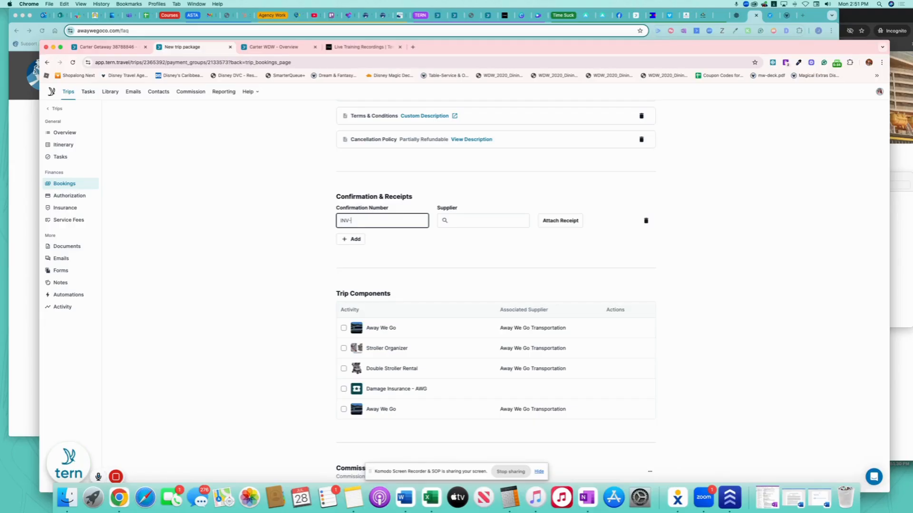
left_click(500, 222)
type("Away")
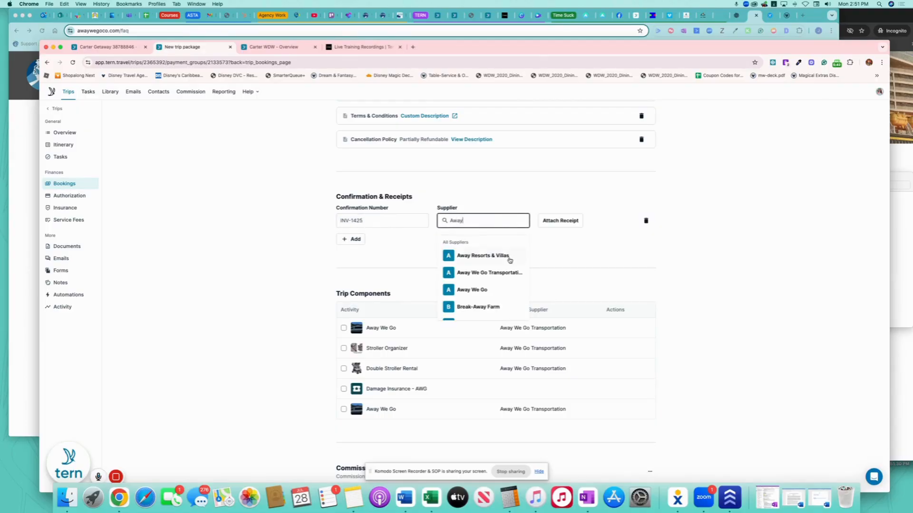
left_click(490, 273)
scroll(450, 288, "down", 2)
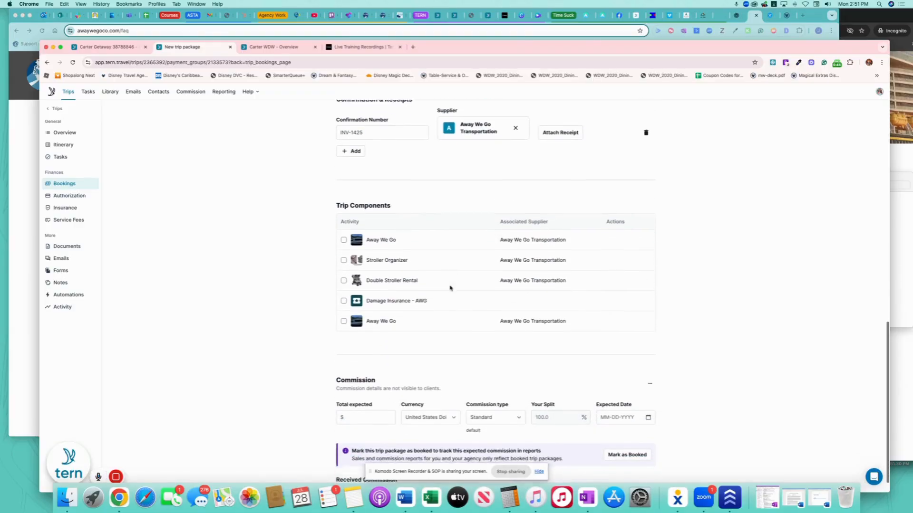
Enter a 30.00 expected commission and pick January 9, 2026 as its expected date.
scroll(450, 288, "down", 1)
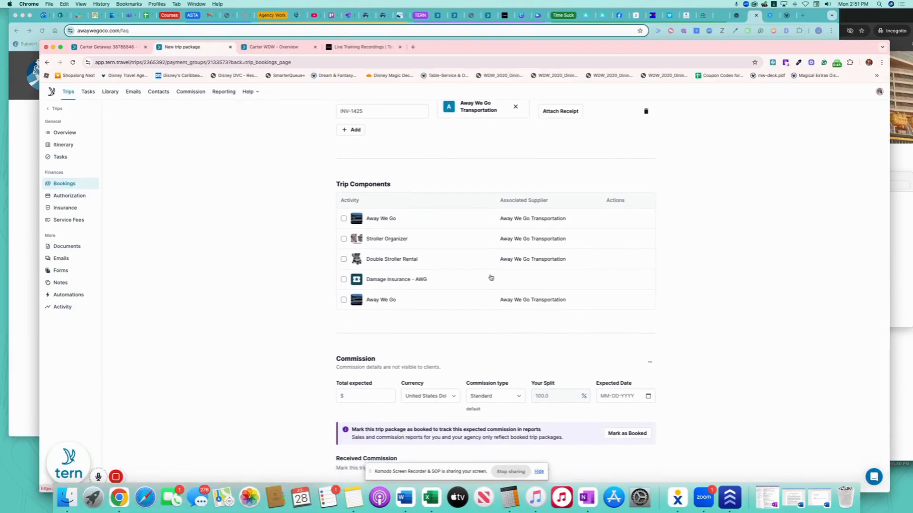
left_click(374, 396)
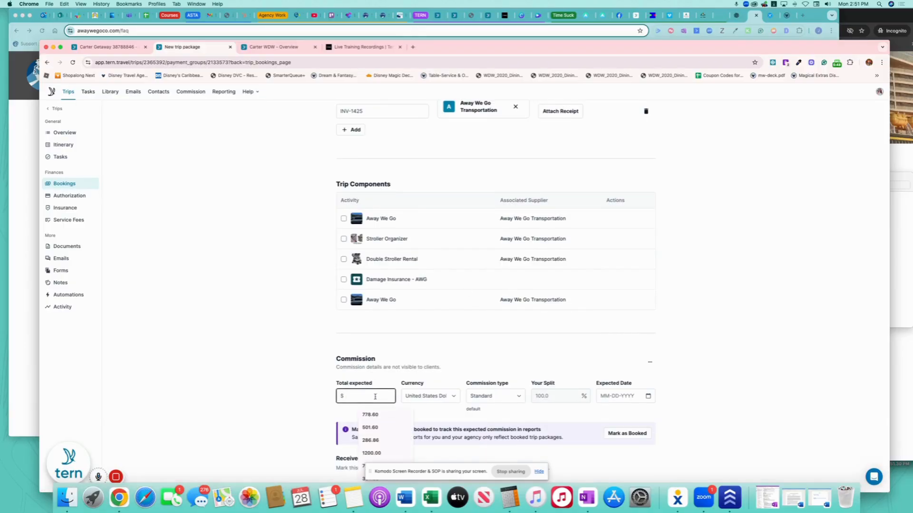
type("30")
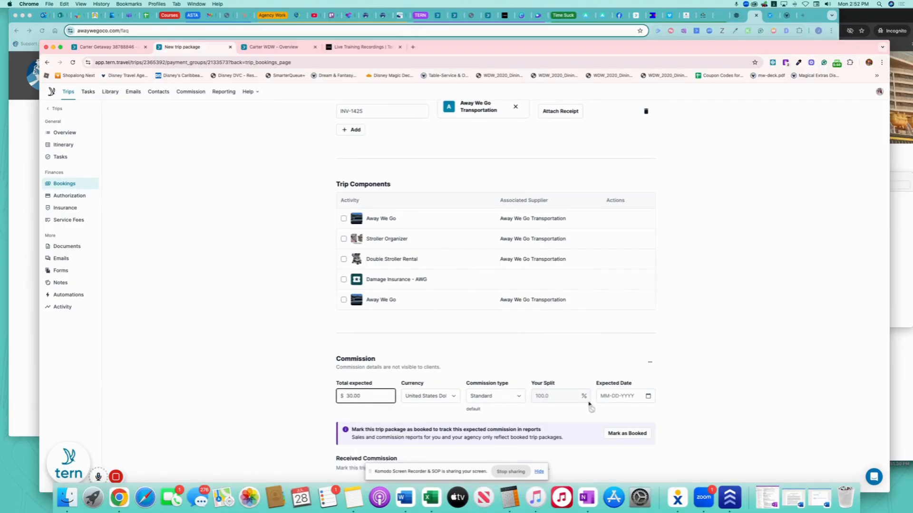
left_click(648, 396)
left_click(648, 396)
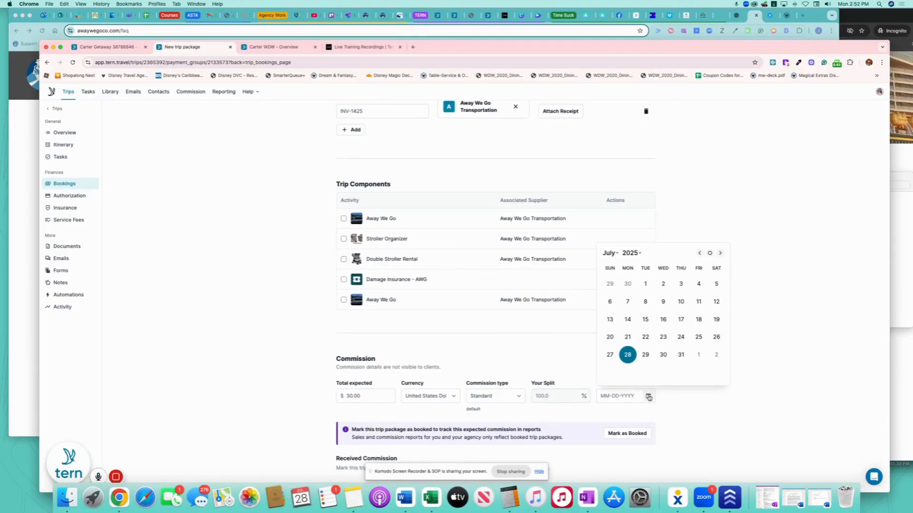
left_click(619, 256)
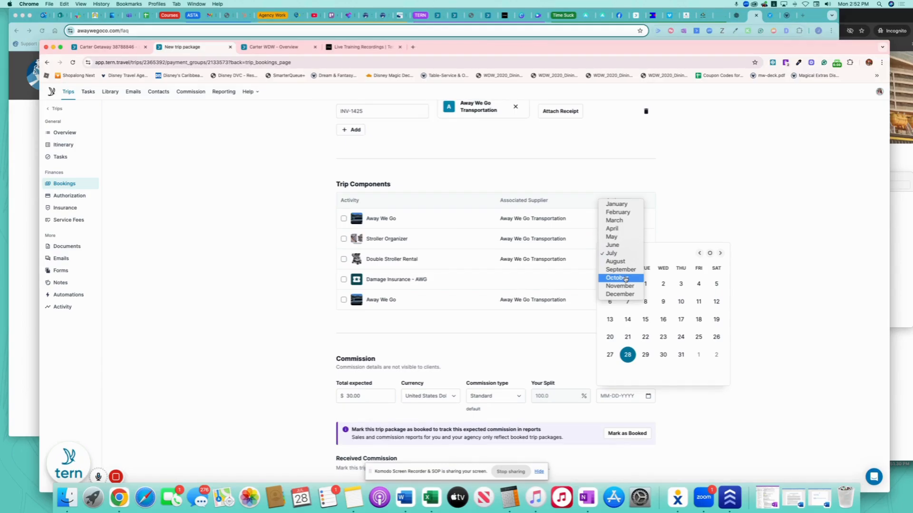
left_click(626, 207)
left_click(644, 253)
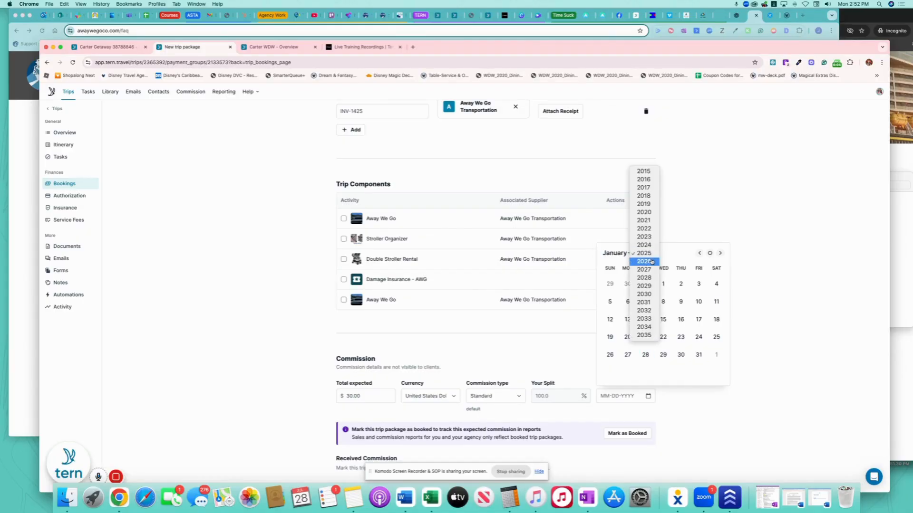
left_click(643, 261)
left_click(706, 299)
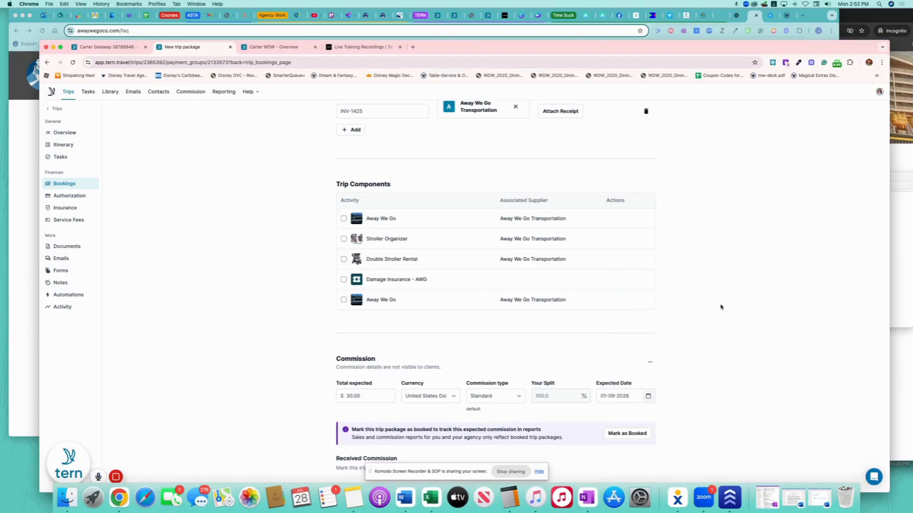
scroll(537, 266, "up", 12)
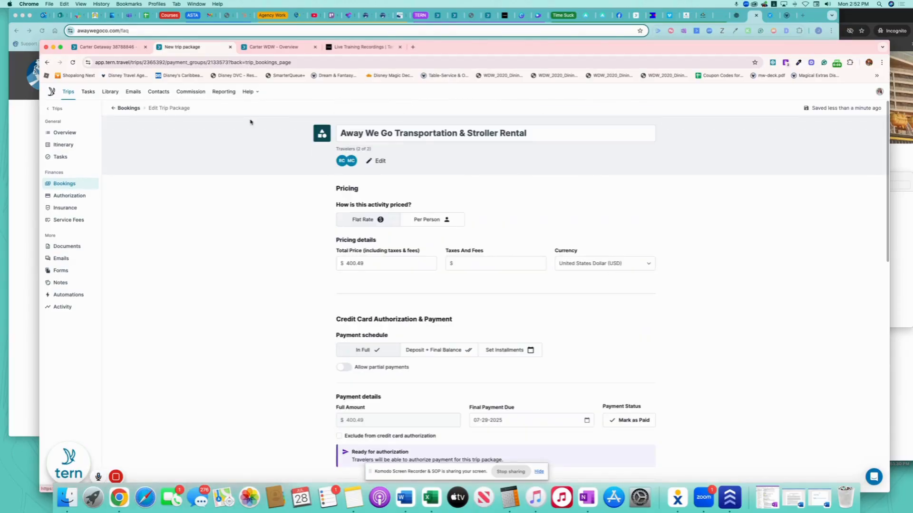
Publish the Carter Getaway updates from Overview, dismiss the notice, and return to the itinerary board.
left_click(132, 109)
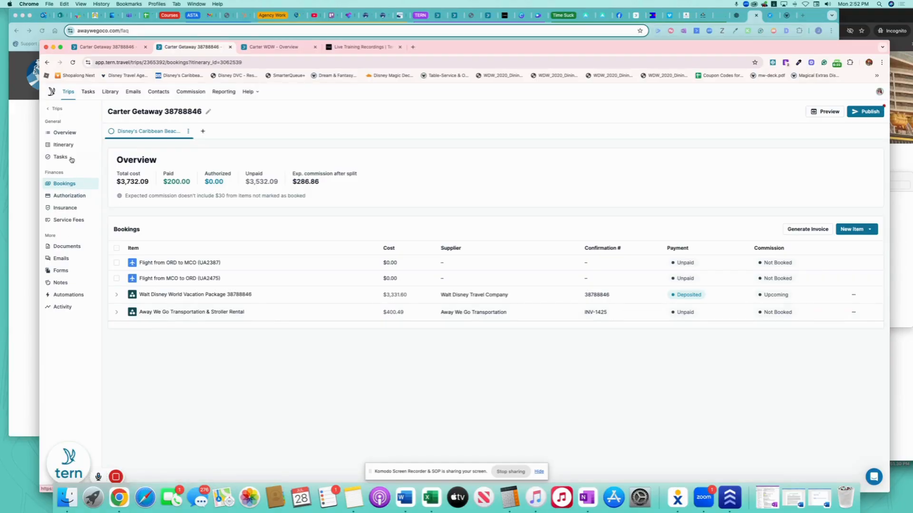
left_click(67, 132)
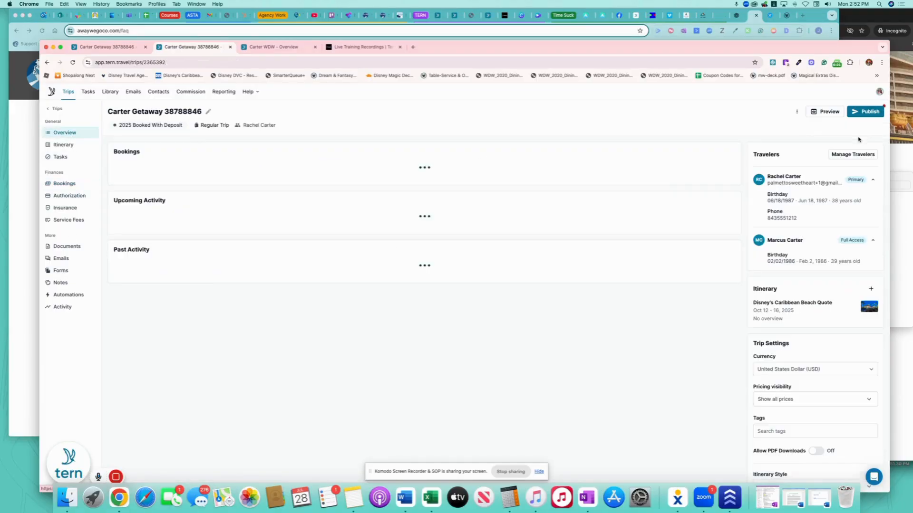
left_click(868, 112)
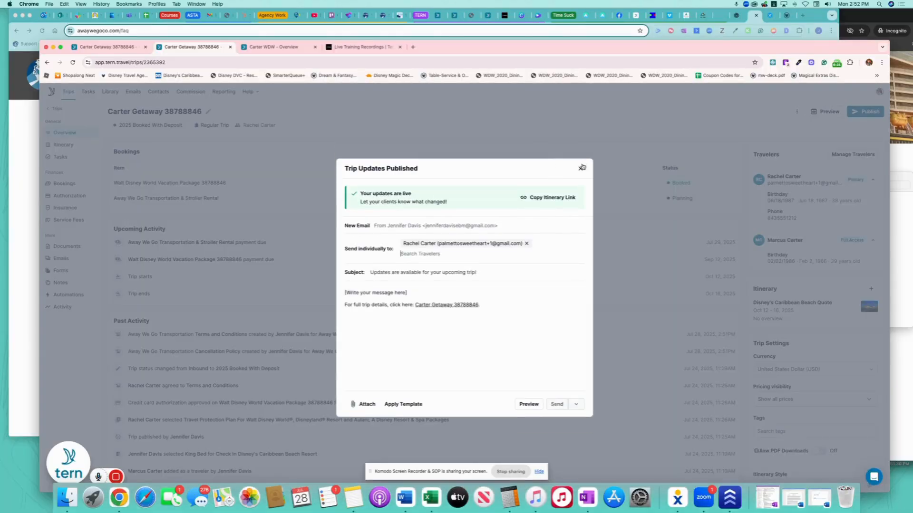
left_click(581, 162)
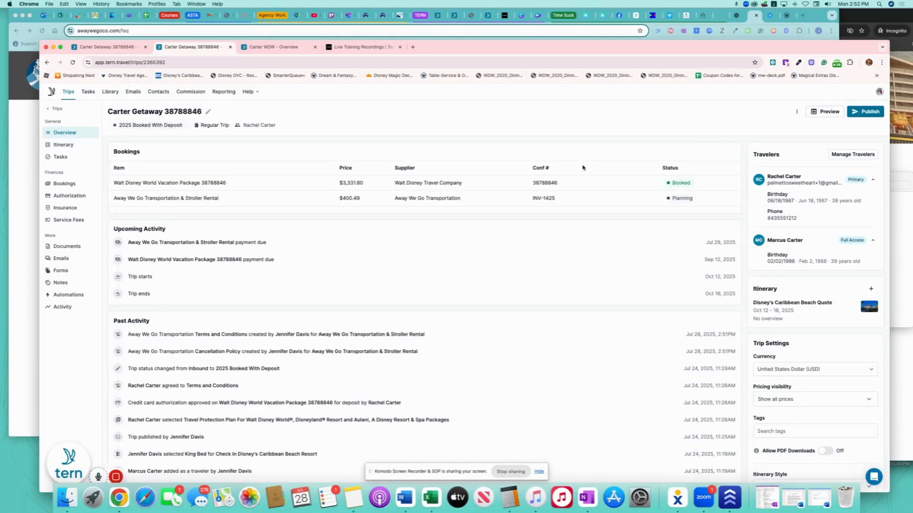
left_click(67, 144)
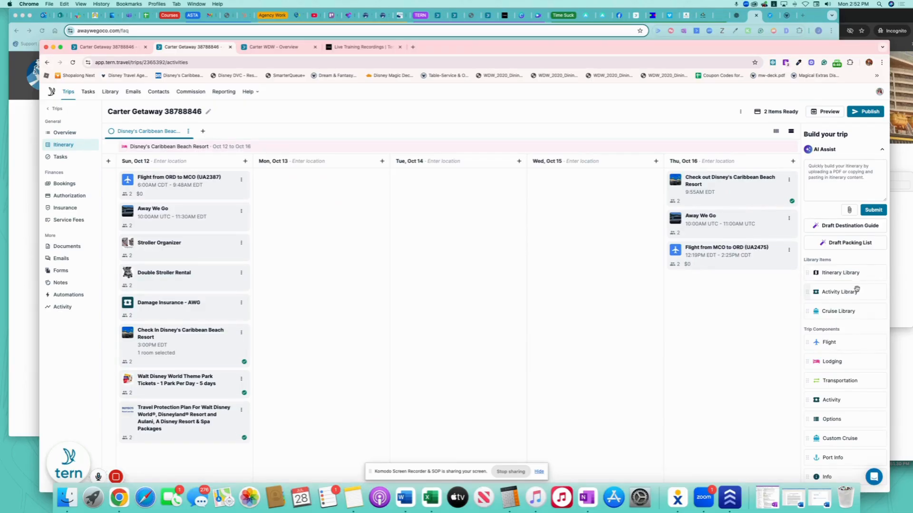
Add Mickey's Not-So-Scary Halloween Party Tickets from the shared activity templates and open it for editing.
left_click_drag(854, 293, 571, 203)
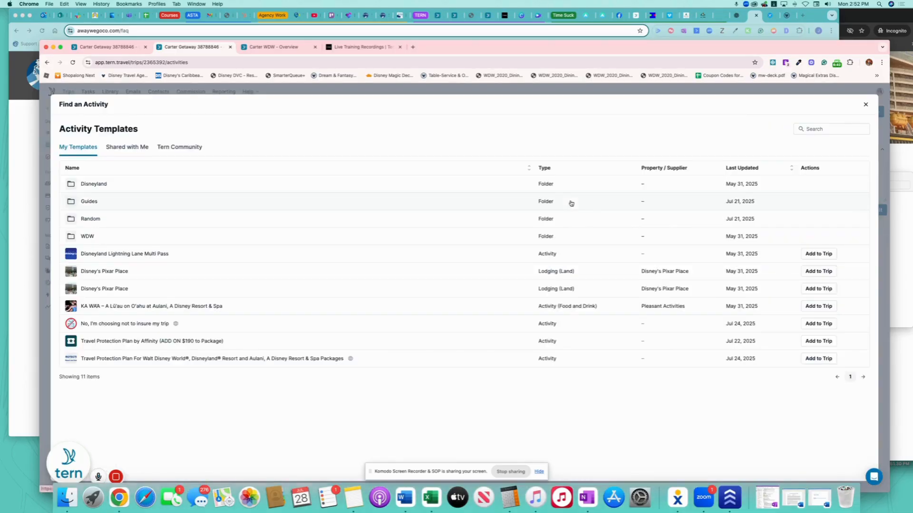
left_click(114, 147)
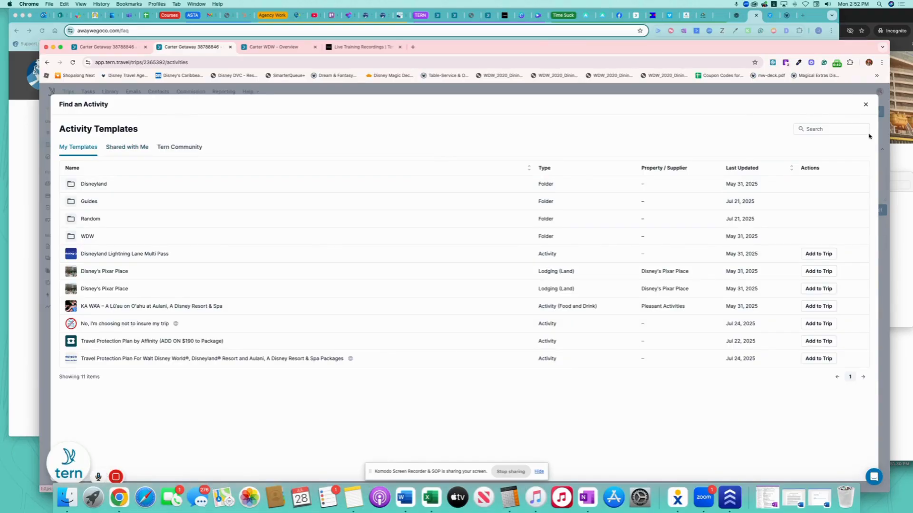
left_click(832, 130)
type("Mickey")
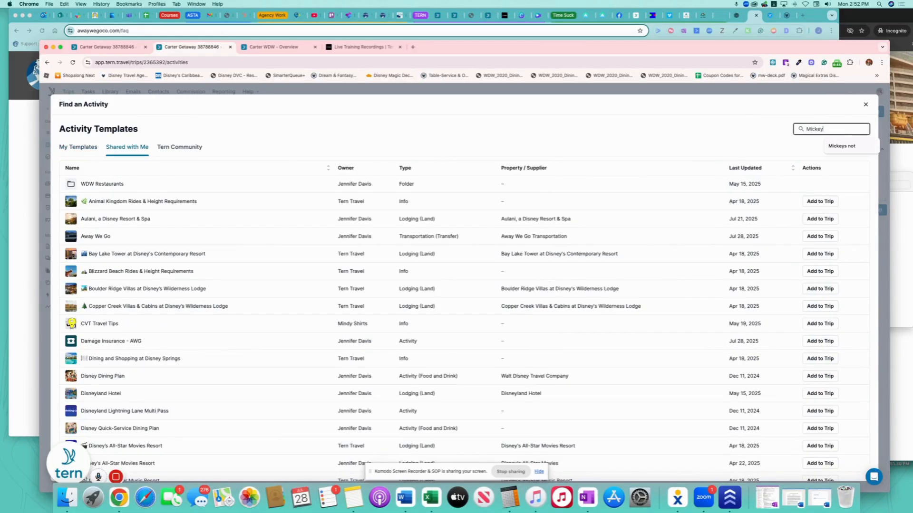
key("Return")
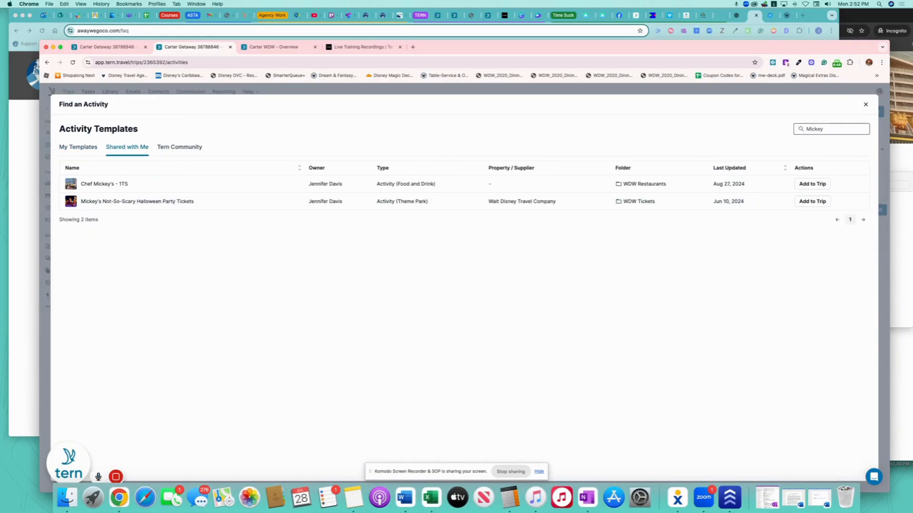
left_click(814, 203)
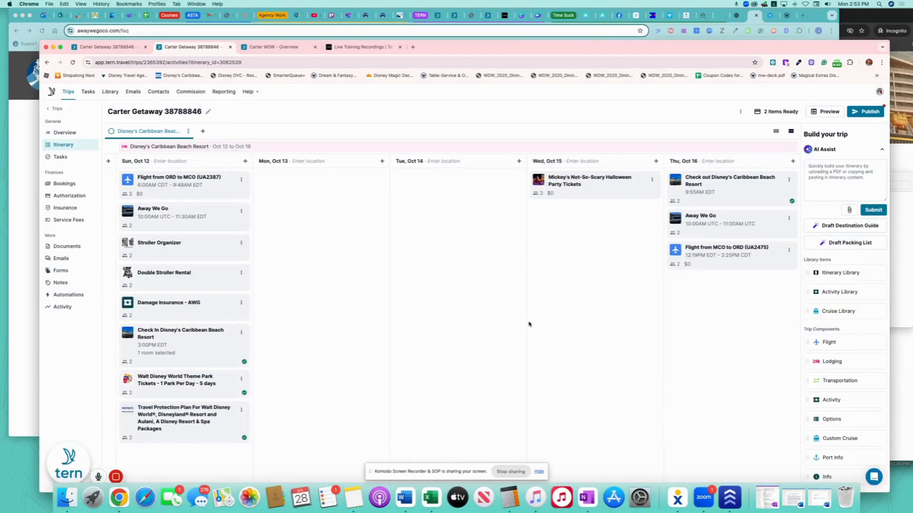
left_click(610, 185)
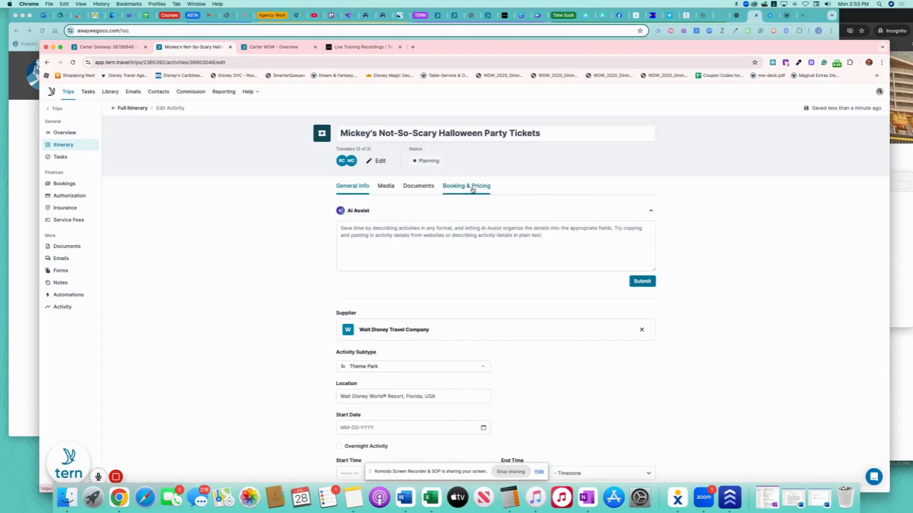
Set the Halloween party tickets' total price to $847.76.
left_click(472, 190)
left_click(403, 317)
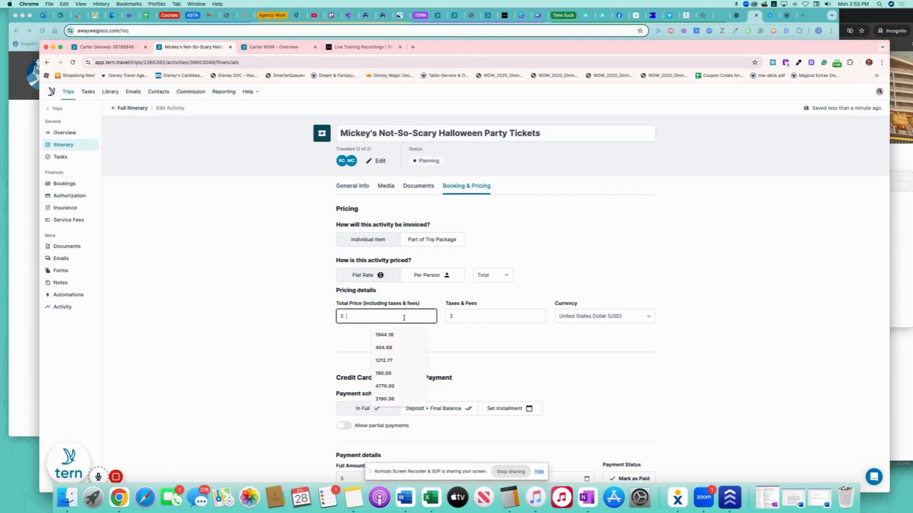
type("847.7")
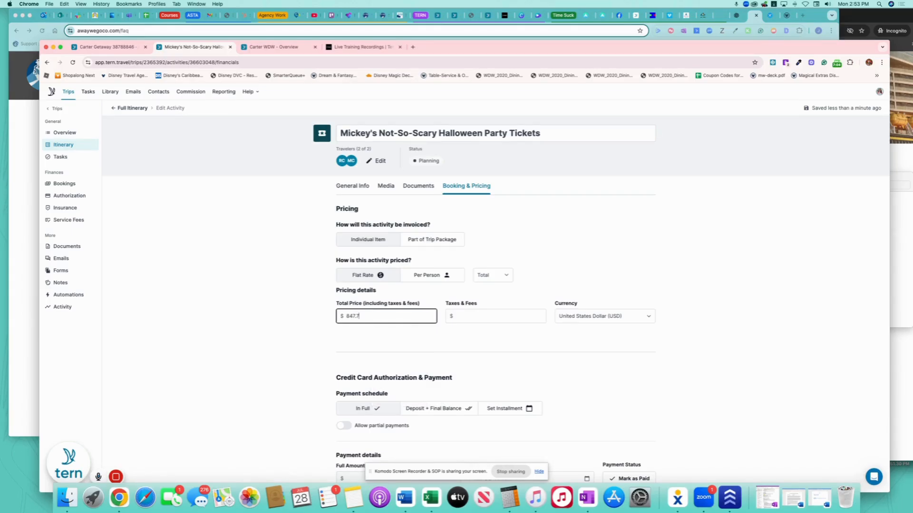
type("6")
left_click(427, 343)
scroll(645, 336, "down", 5)
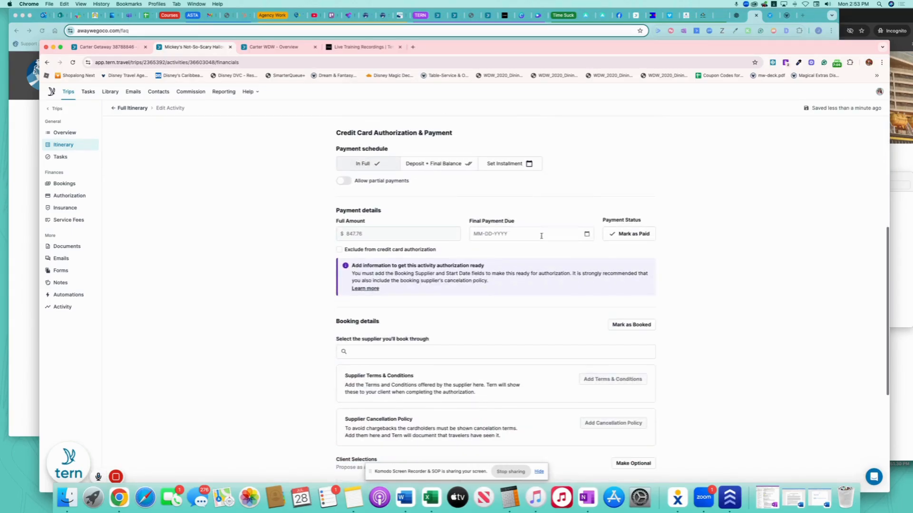
Set final payment due 07-28-2025 and choose Walt Disney Travel Company as supplier.
left_click(588, 234)
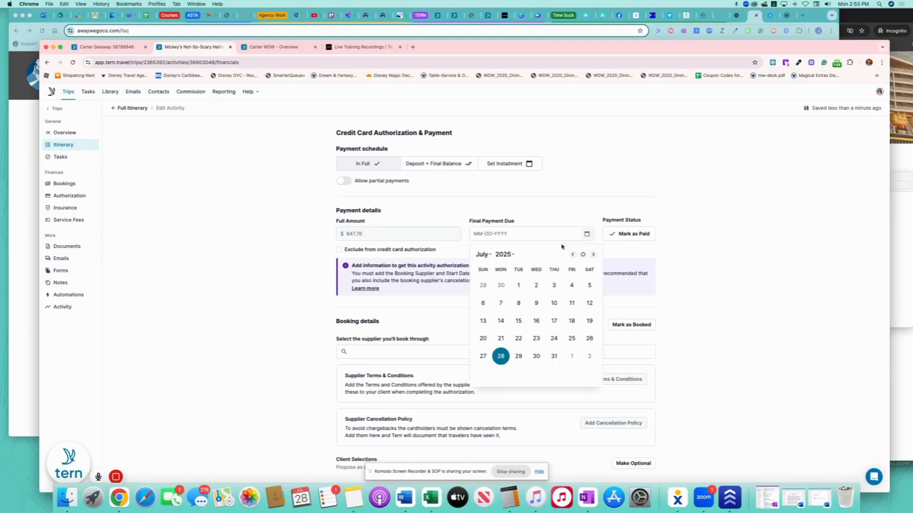
left_click(501, 356)
left_click(468, 353)
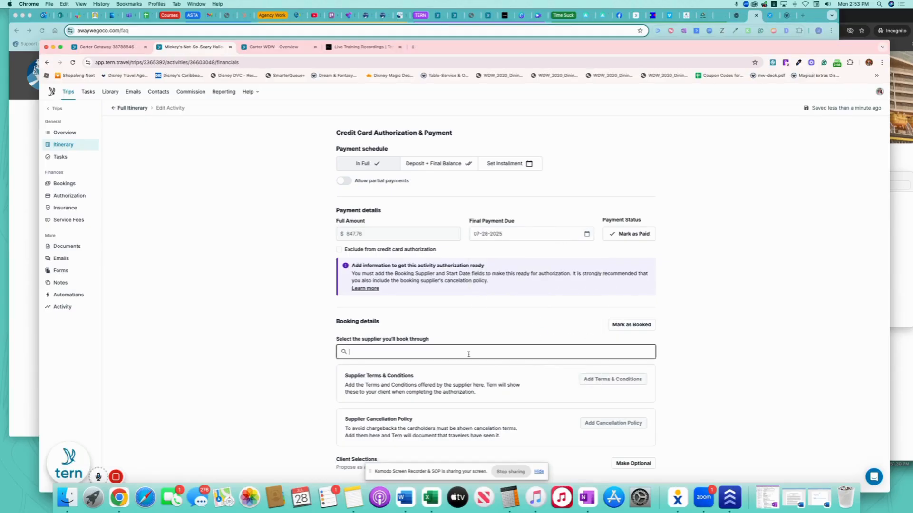
type("Walt")
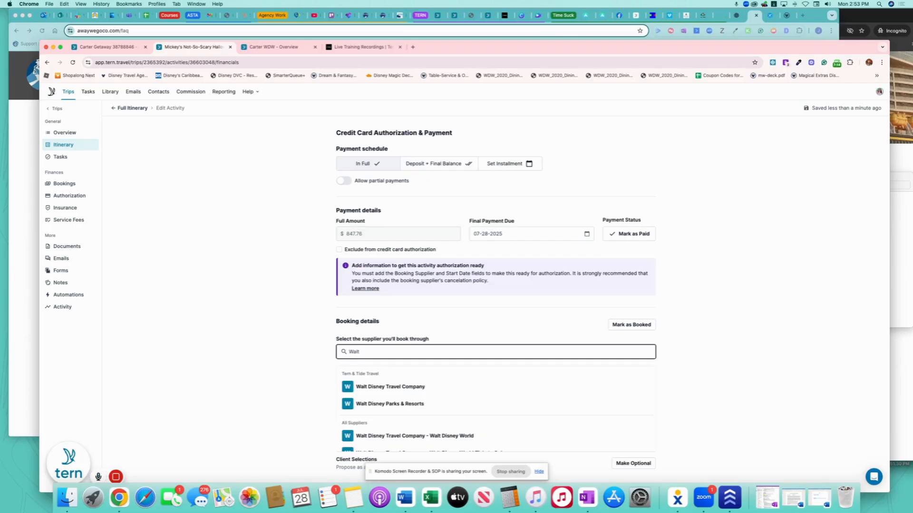
left_click(473, 387)
scroll(736, 367, "down", 5)
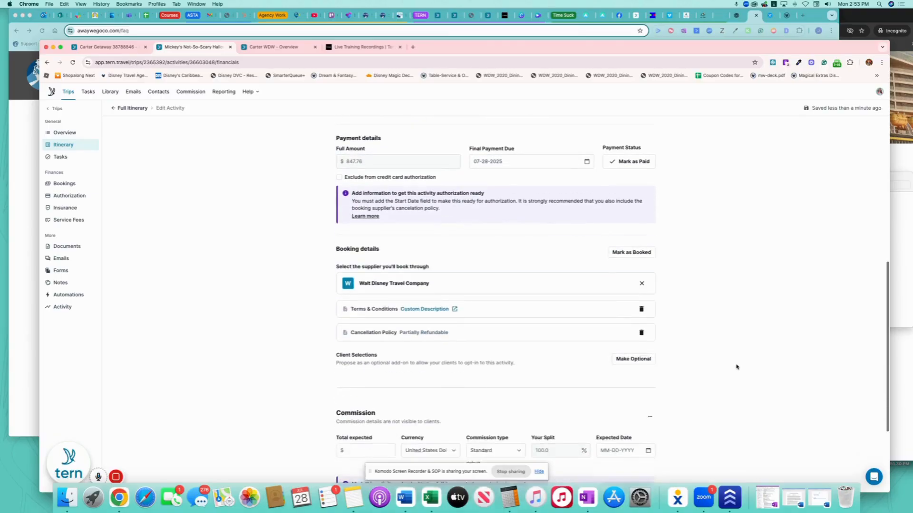
scroll(535, 326, "down", 2)
left_click(367, 308)
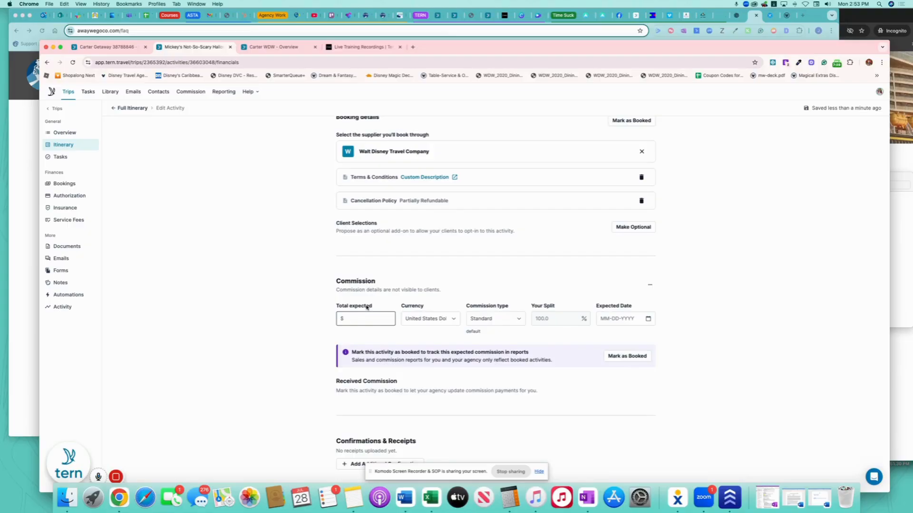
Calculate 796 × 0.08 and record a $63.68 commission expected August 1, 2025.
left_click(509, 498)
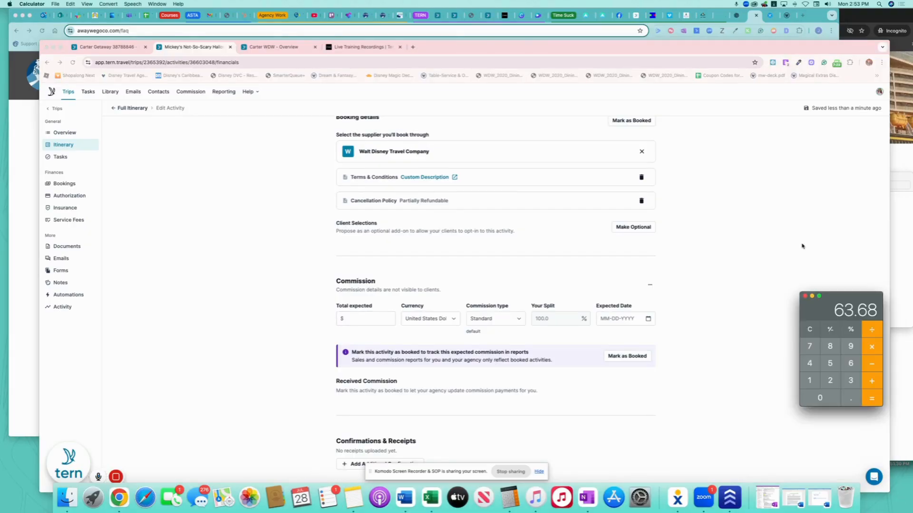
left_click(812, 327)
type("796*.08=")
left_click(365, 322)
type("63")
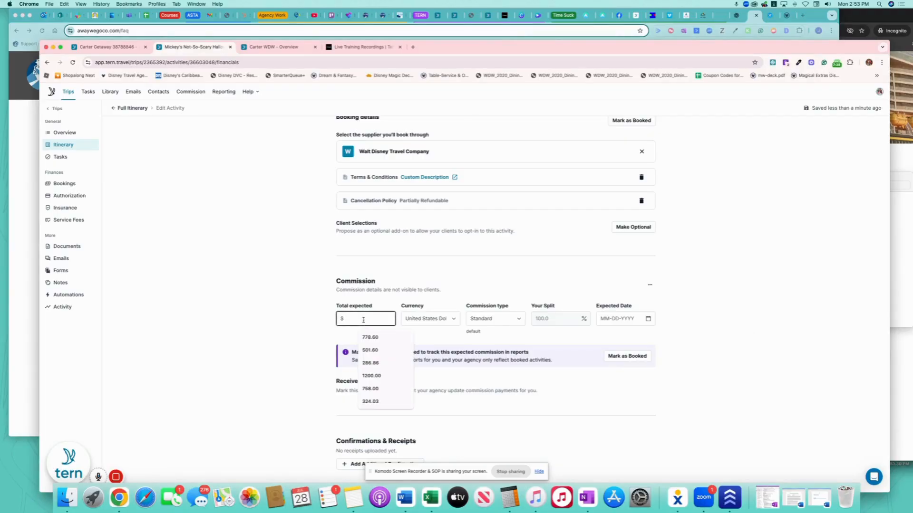
type(".68")
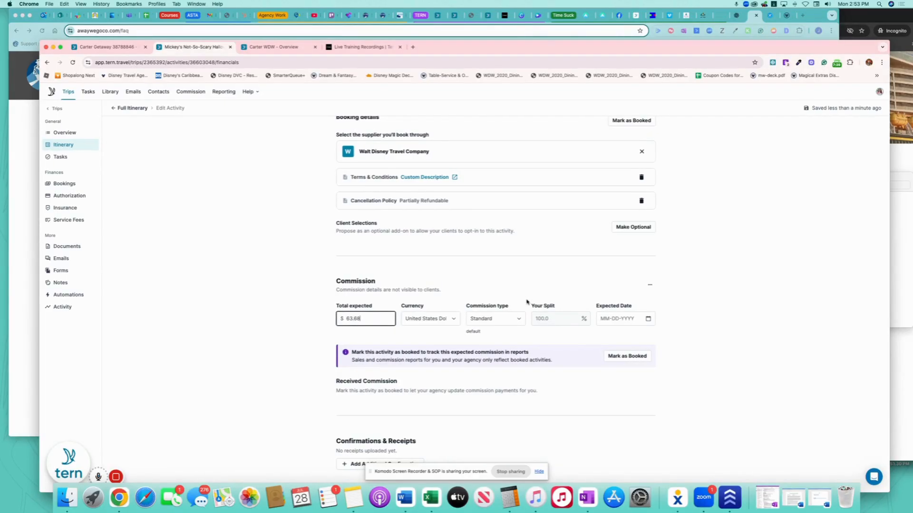
left_click(647, 320)
left_click(647, 320)
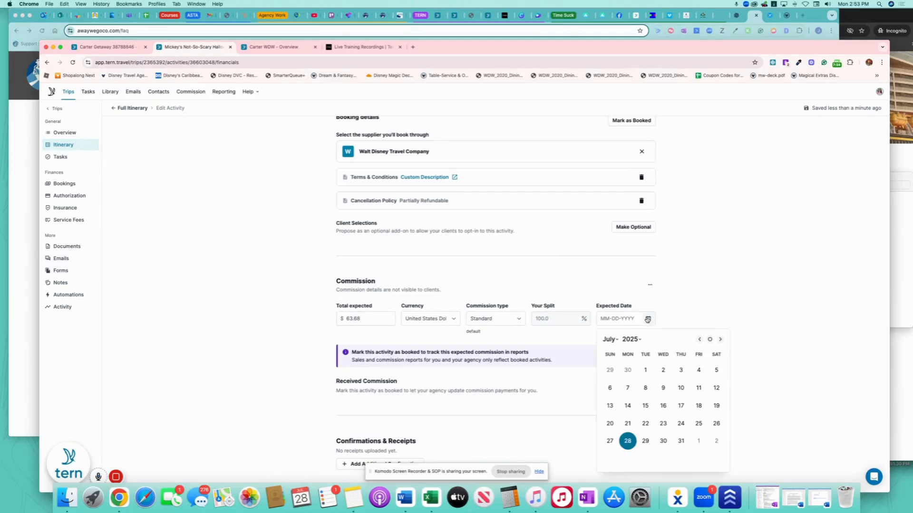
left_click(698, 441)
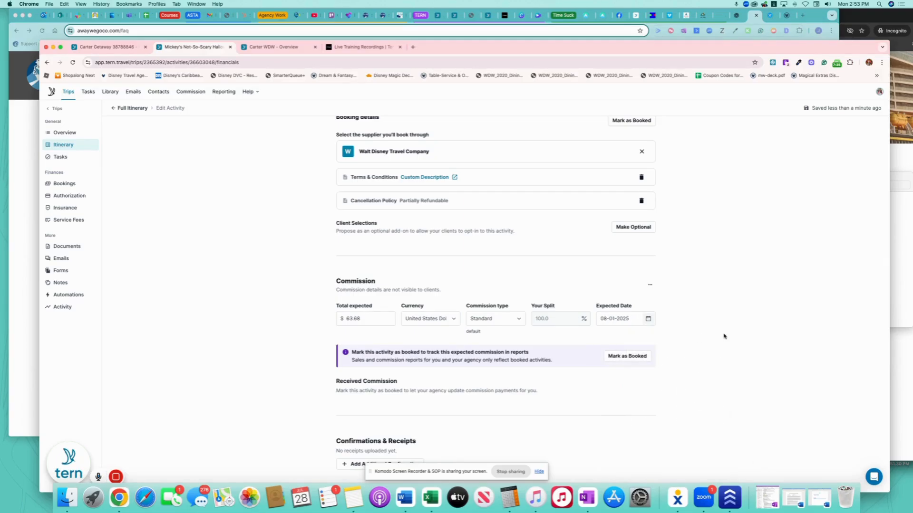
scroll(400, 340, "up", 10)
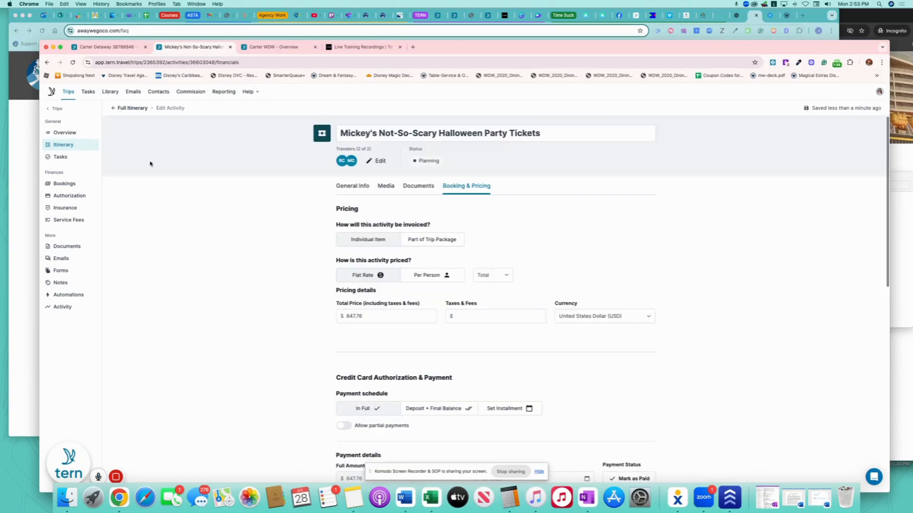
Publish the trip from Full Itinerary, copy the client itinerary link, and switch to the client-view browser.
left_click(140, 109)
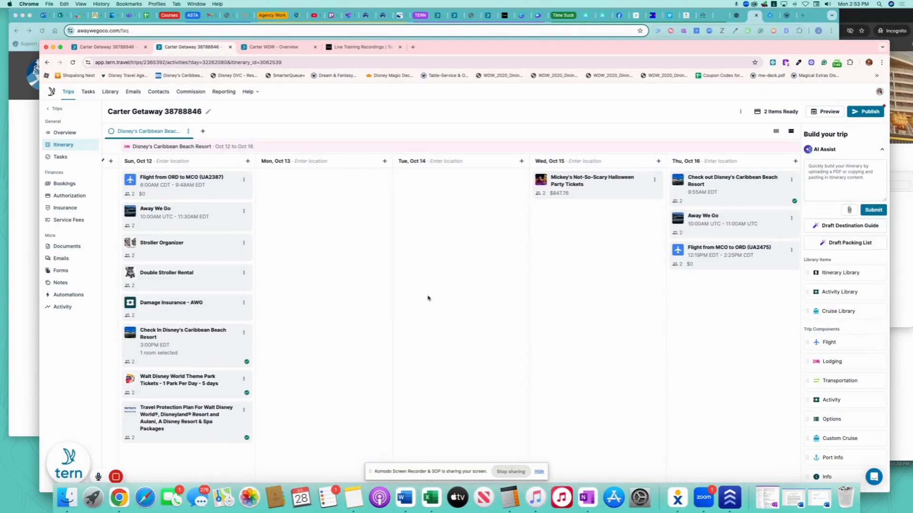
left_click(871, 112)
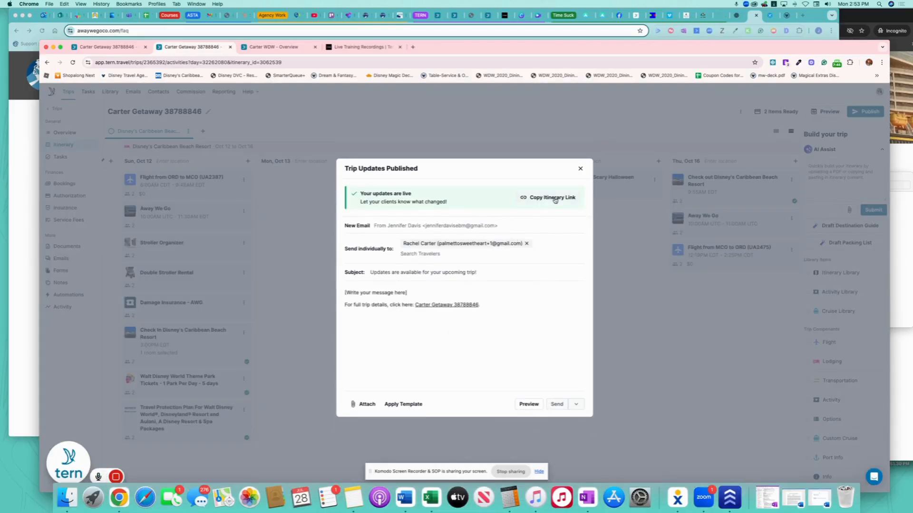
left_click(555, 200)
left_click(580, 169)
left_click(856, 14)
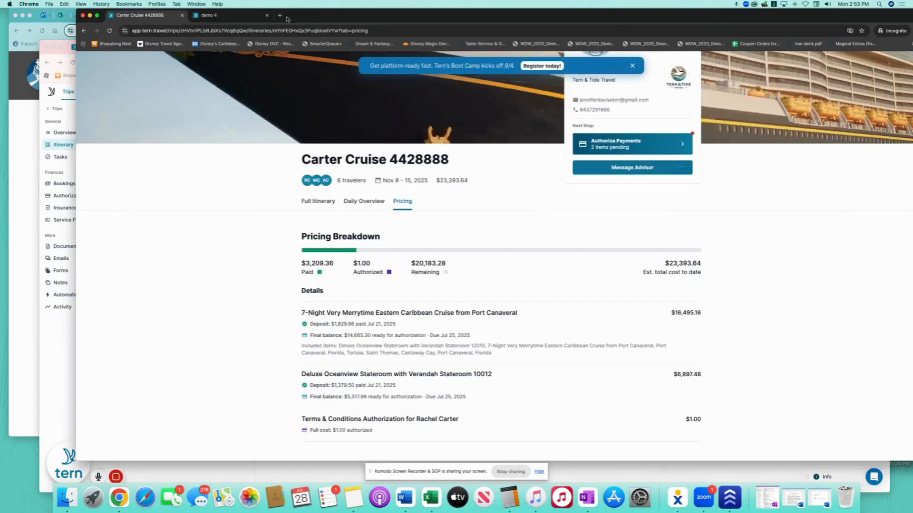
left_click(425, 31)
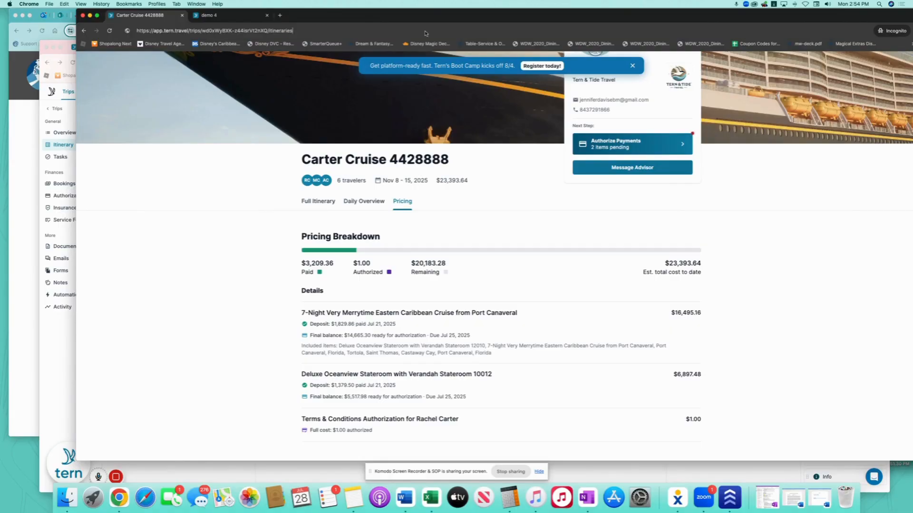
Load the copied itinerary link and open Authorize Payments showing two items totalling $3,532.09.
key("Return")
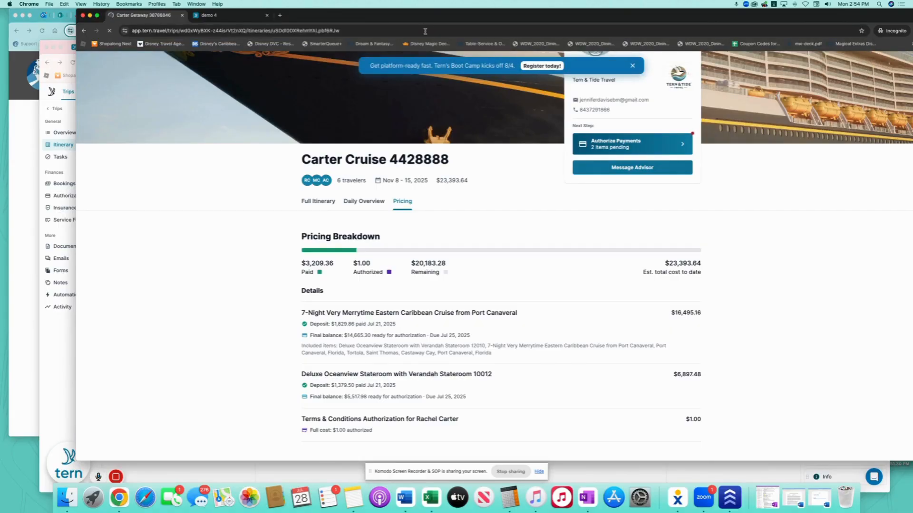
scroll(538, 291, "down", 3)
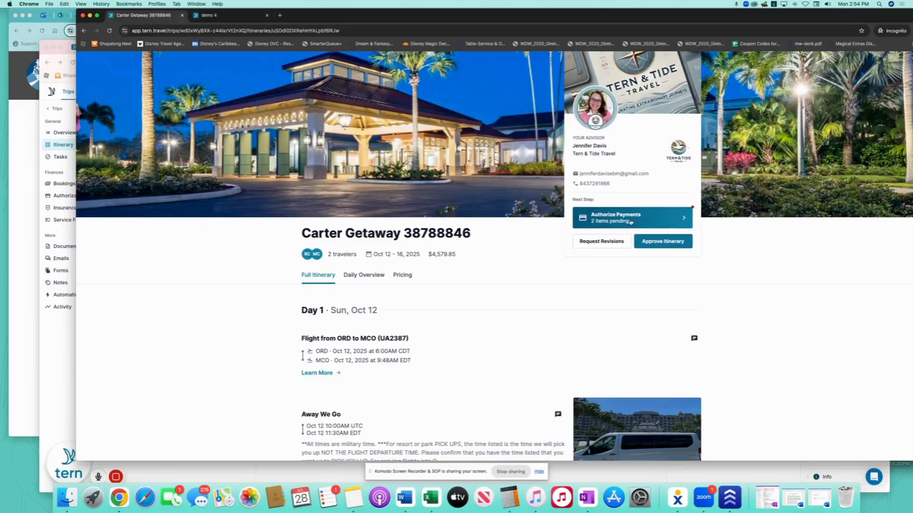
left_click(542, 66)
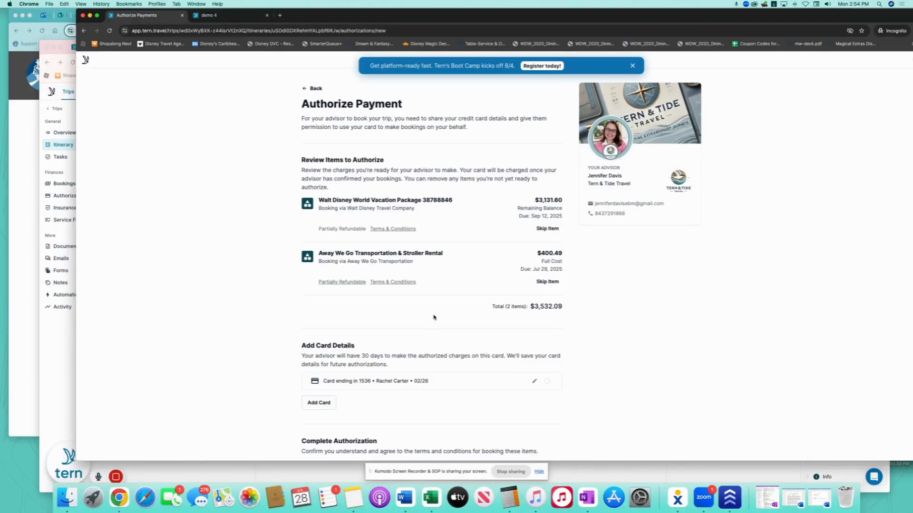
Schedule the Halloween party for October 15, 2025 from 4:00 PM to 11:59 PM.
left_click(67, 56)
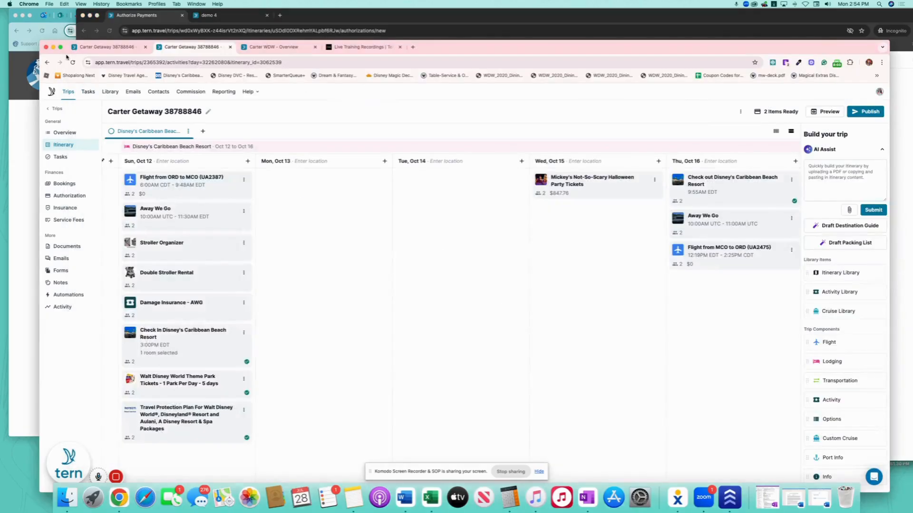
left_click(563, 189)
scroll(468, 305, "down", 3)
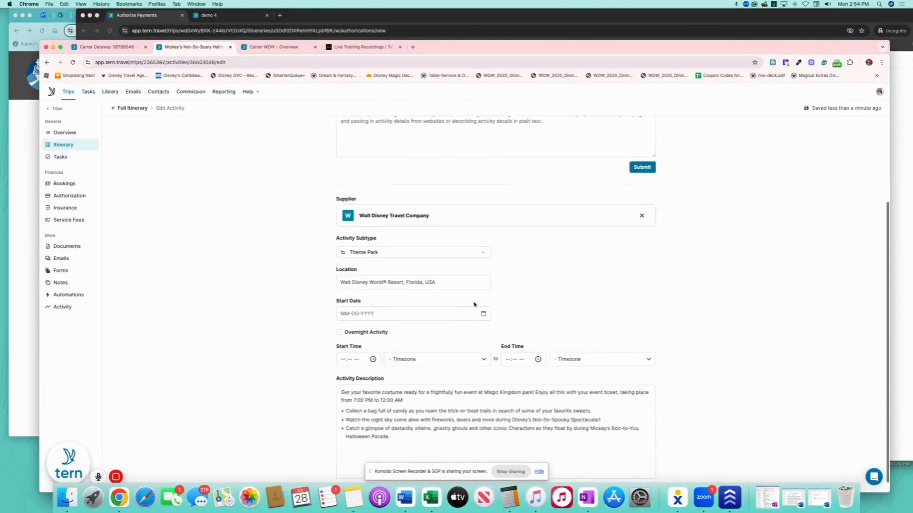
left_click(483, 302)
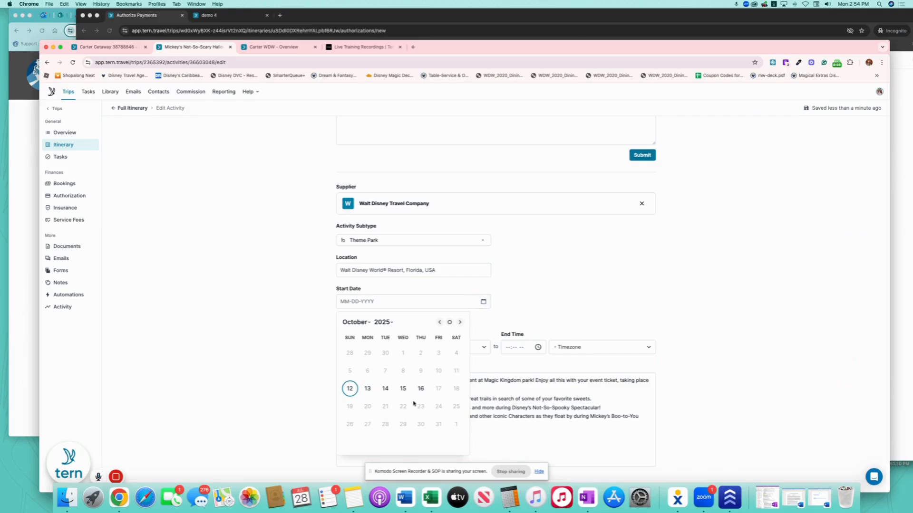
left_click(403, 389)
left_click(364, 347)
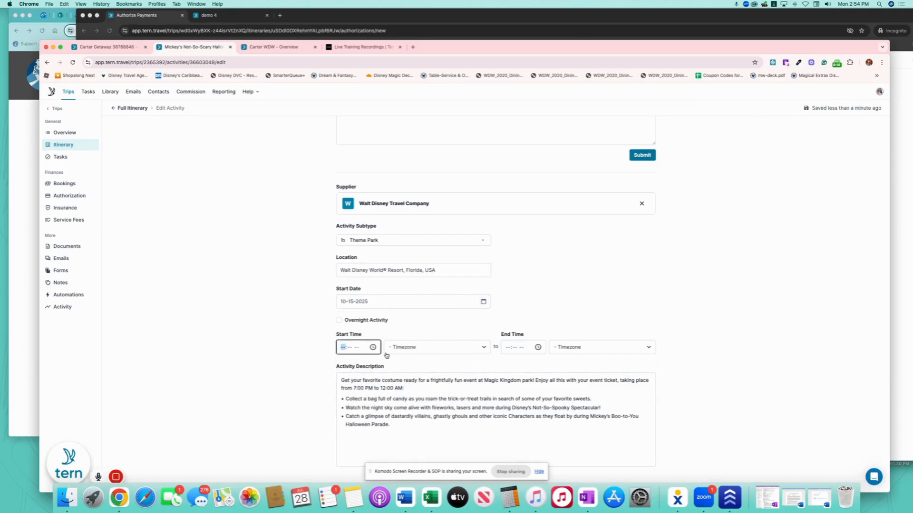
type("400p")
left_click(508, 349)
type("1159")
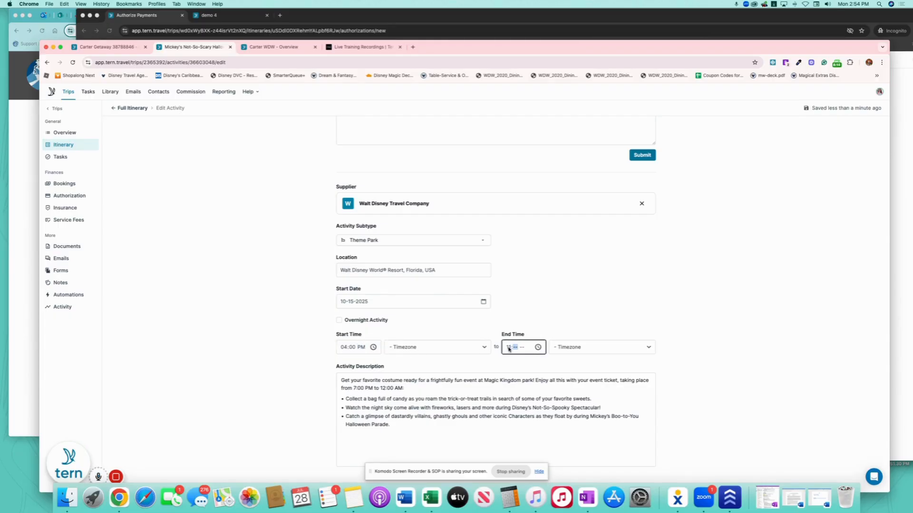
type("p")
left_click(273, 287)
Review the activity's booking and pricing, then publish the trip updates from Overview.
scroll(364, 260, "up", 5)
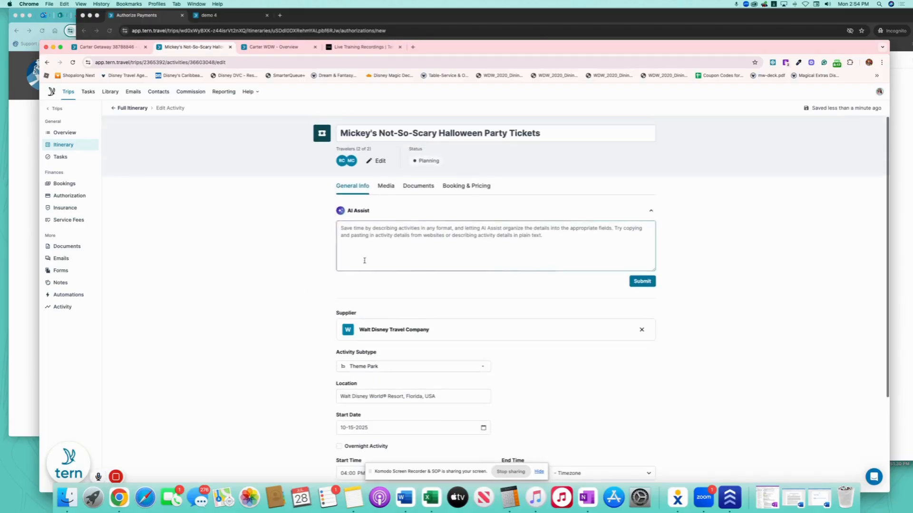
left_click(466, 187)
scroll(521, 274, "down", 3)
scroll(522, 275, "down", 3)
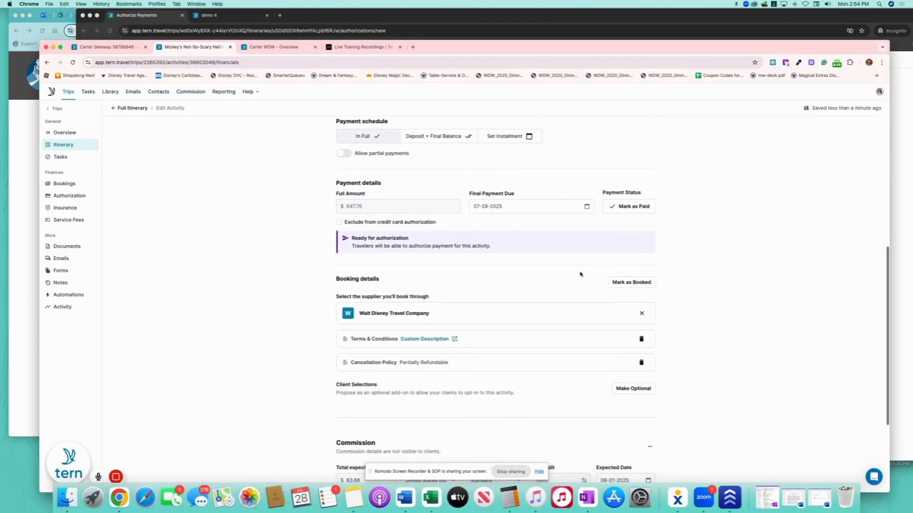
scroll(490, 254, "up", 6)
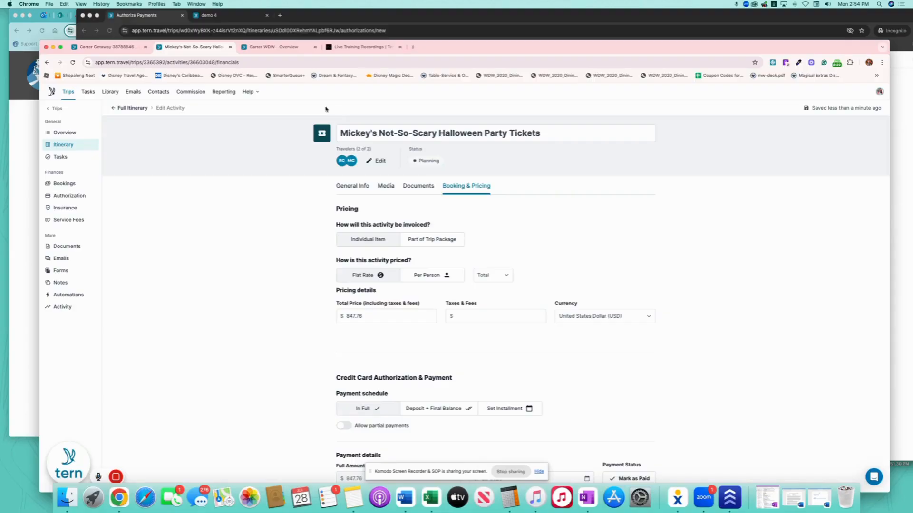
left_click(64, 133)
left_click(861, 114)
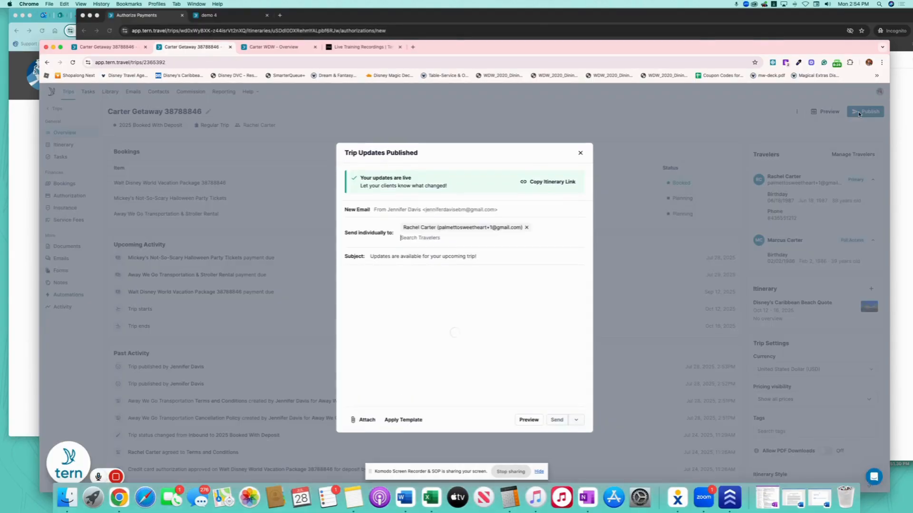
Reload the client's Authorize Payment page, skip the vacation package, and select the saved card.
left_click(580, 168)
left_click(407, 24)
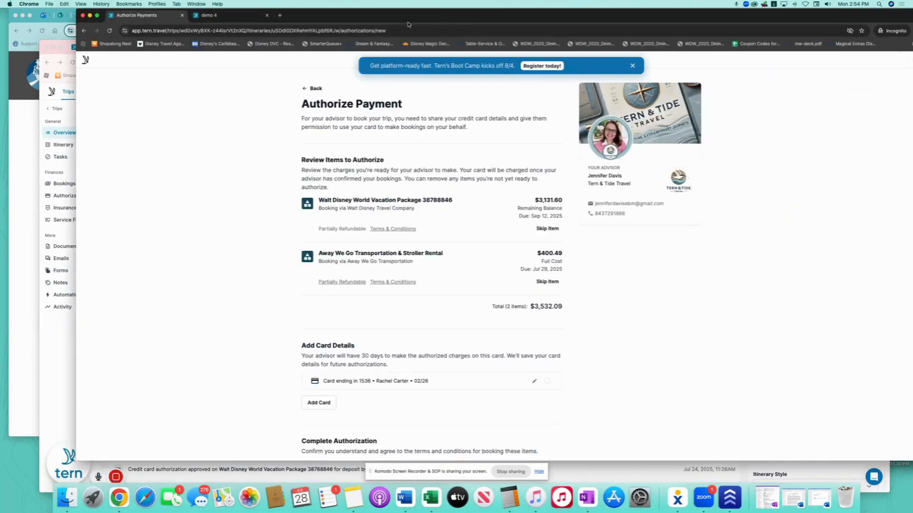
left_click(111, 31)
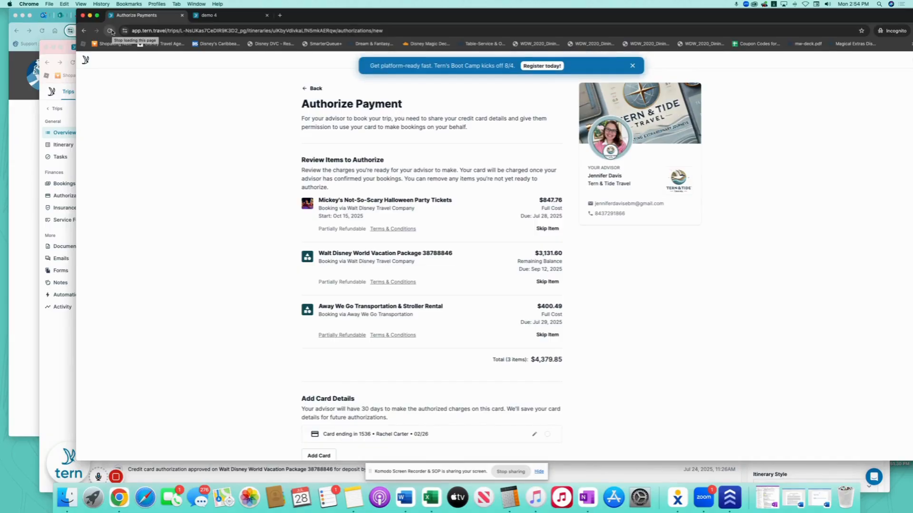
left_click(547, 282)
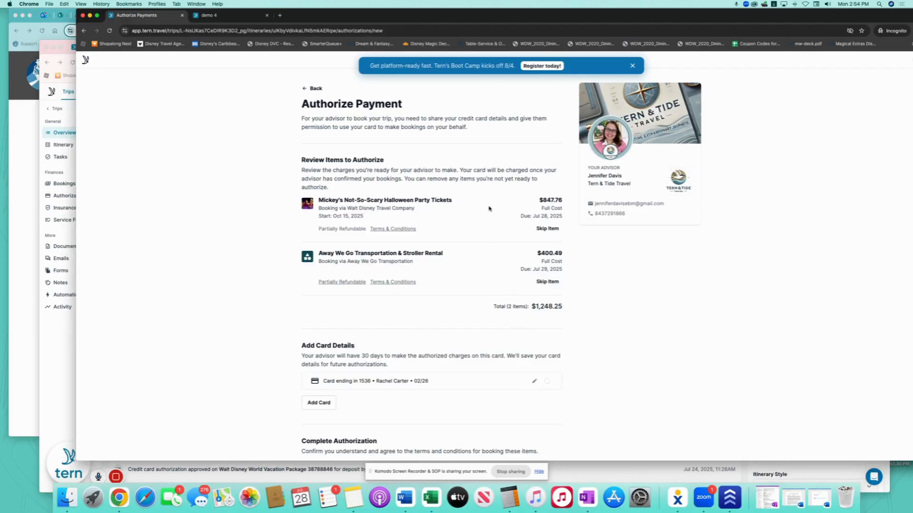
scroll(489, 209, "down", 1)
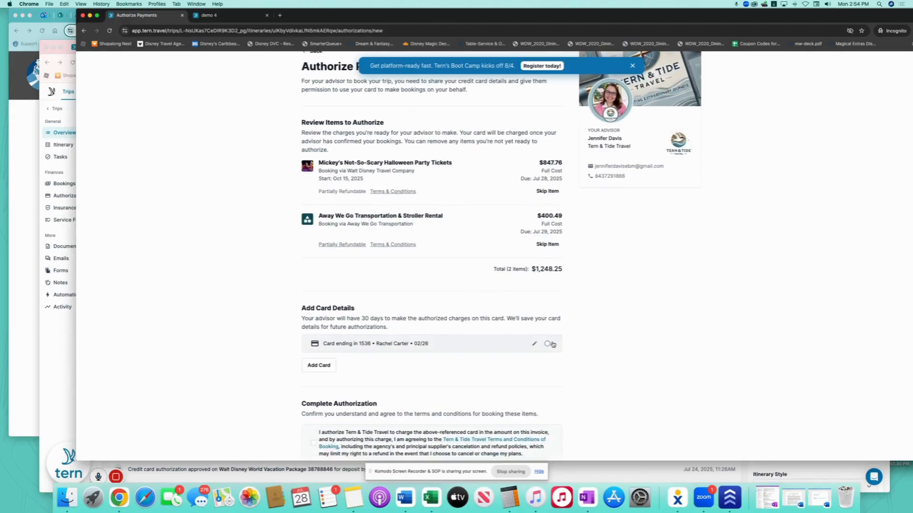
left_click(475, 381)
scroll(446, 314, "down", 2)
scroll(446, 315, "down", 3)
Accept the terms, sign with the traveler's full name, and submit the $1,248.25 authorization.
left_click(313, 281)
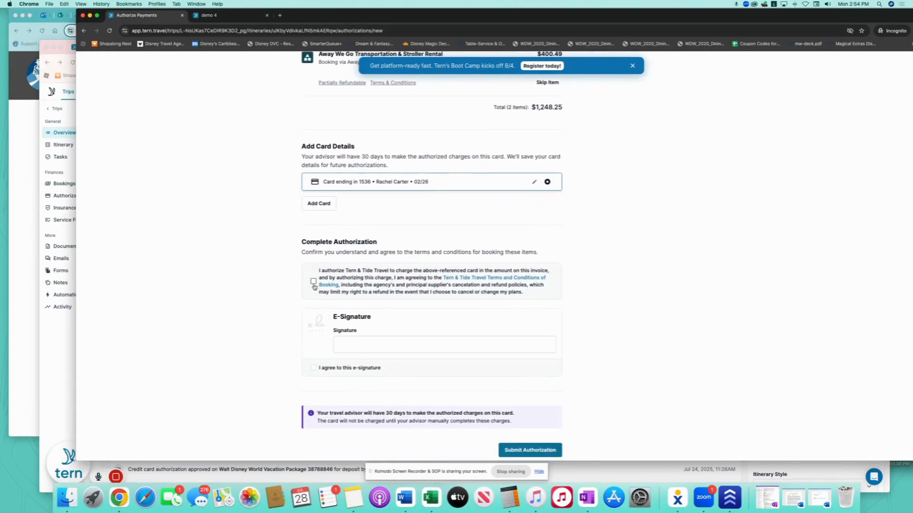
left_click(383, 344)
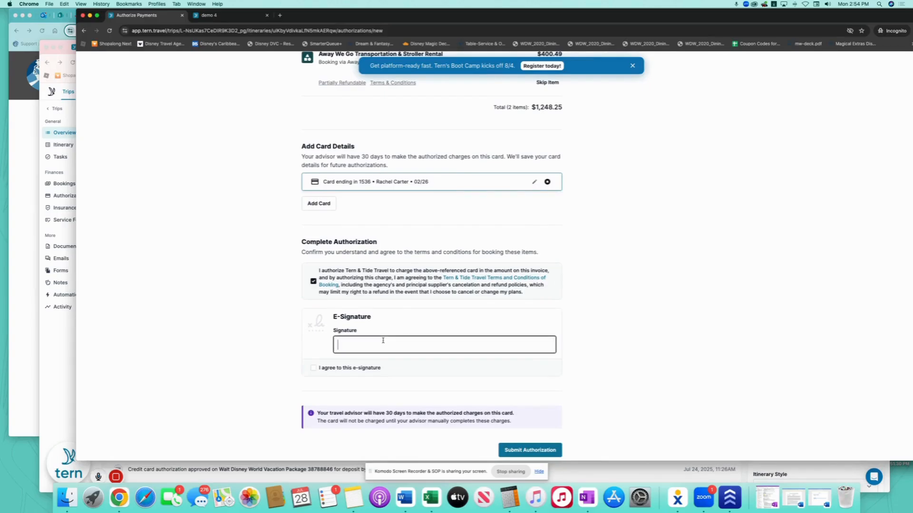
left_click(314, 368)
scroll(607, 363, "down", 1)
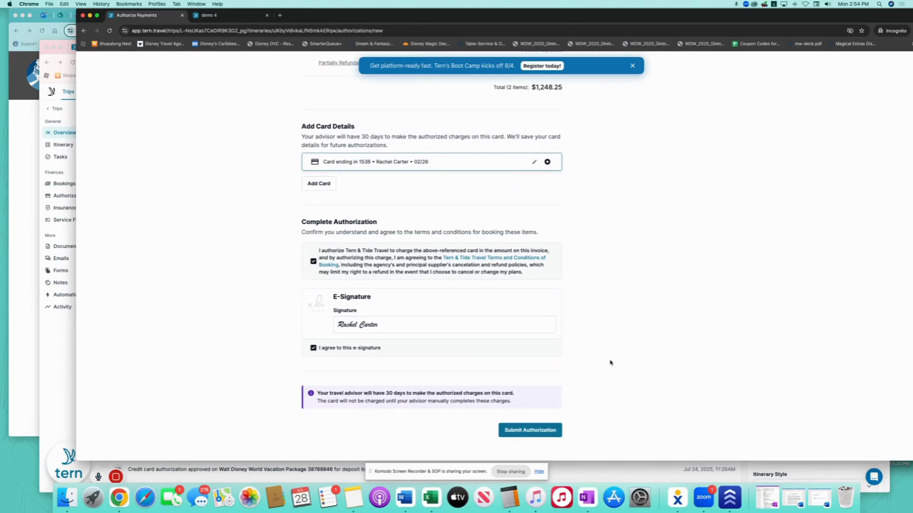
left_click(548, 432)
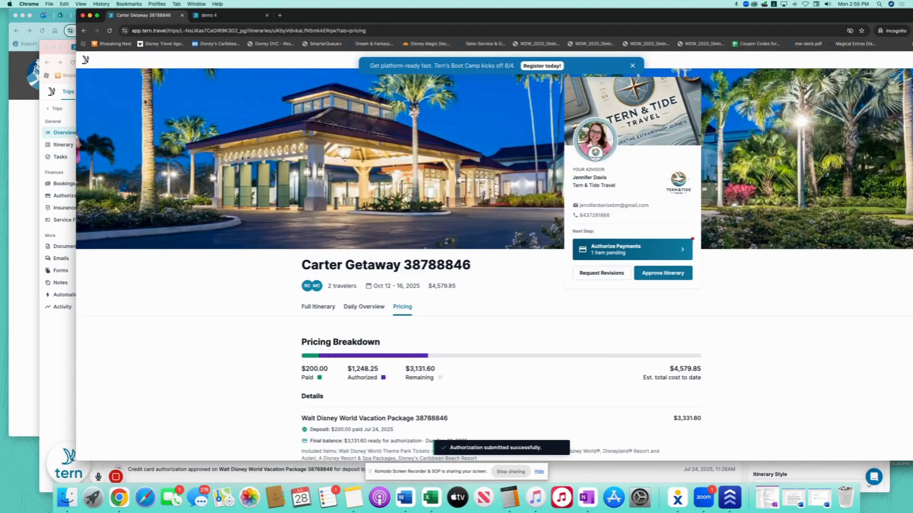
left_click(71, 57)
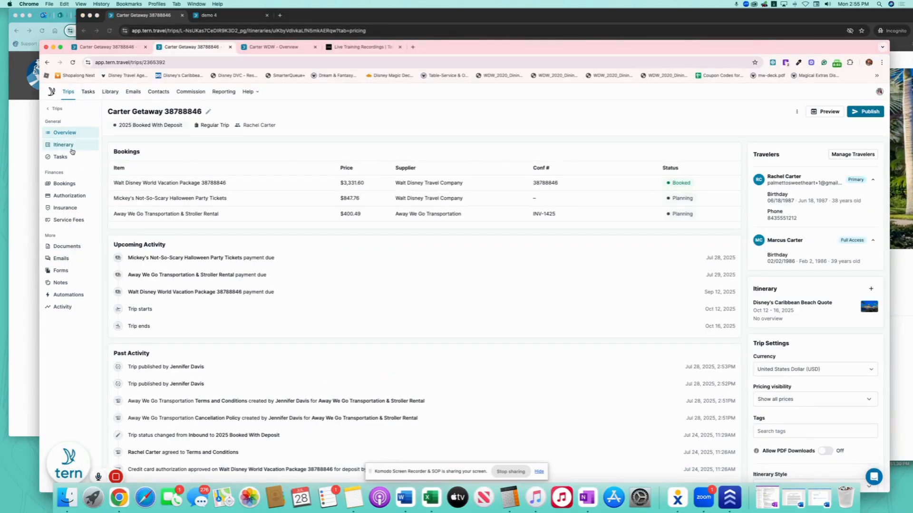
Mark the $400.49 Away We Go Transportation & Stroller Rental booking as paid and booked.
left_click(69, 183)
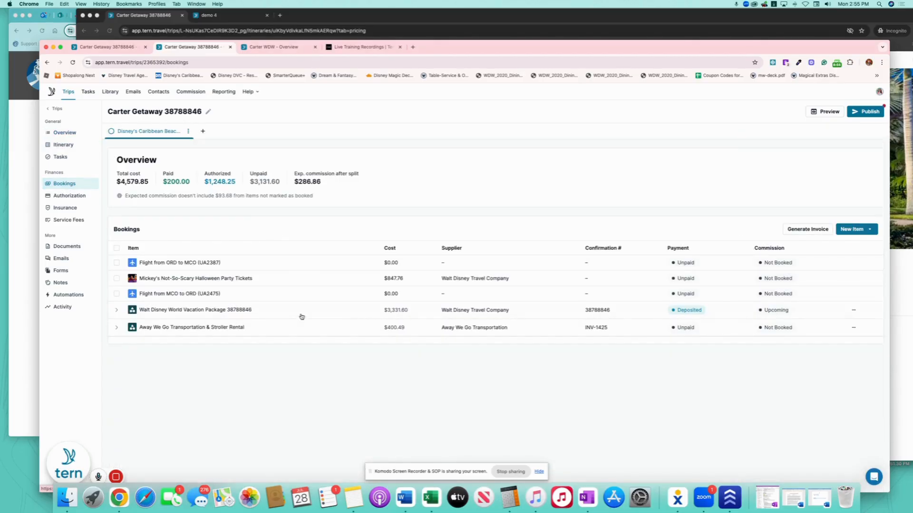
left_click(365, 330)
scroll(713, 343, "down", 5)
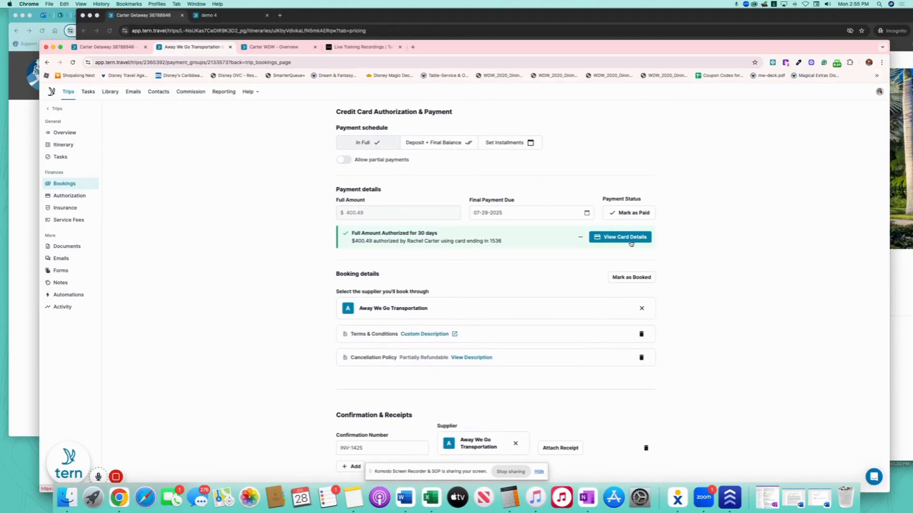
left_click(640, 213)
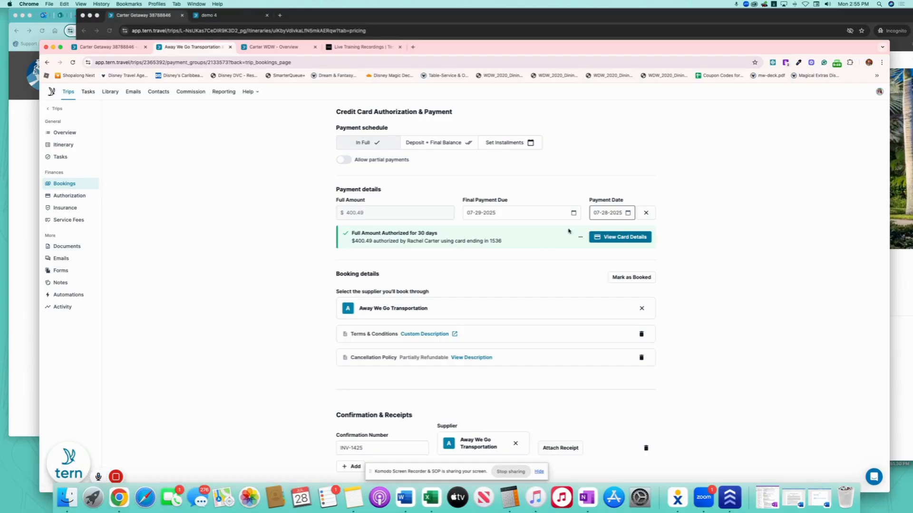
left_click(630, 277)
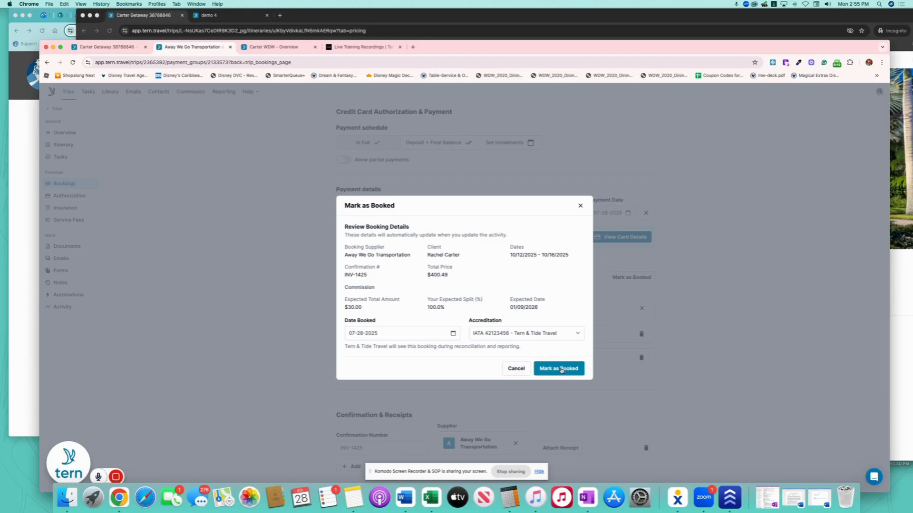
left_click(561, 370)
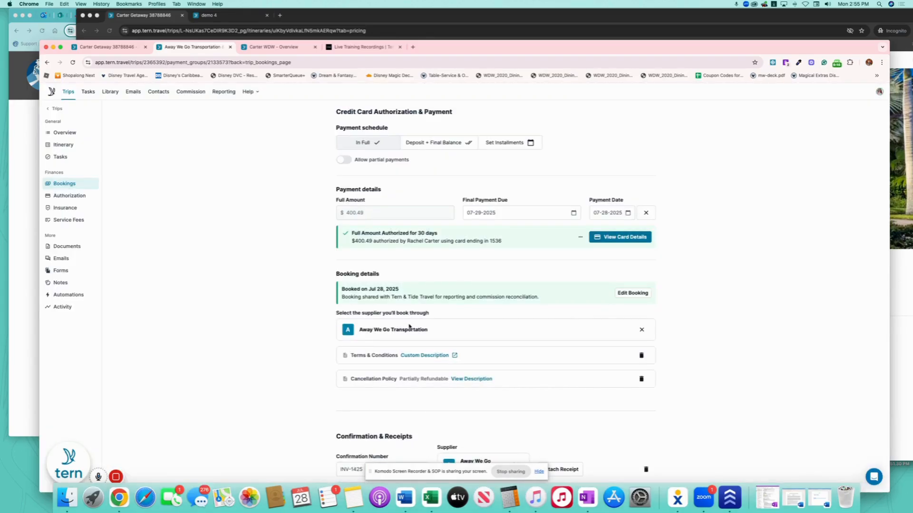
scroll(409, 327, "down", 5)
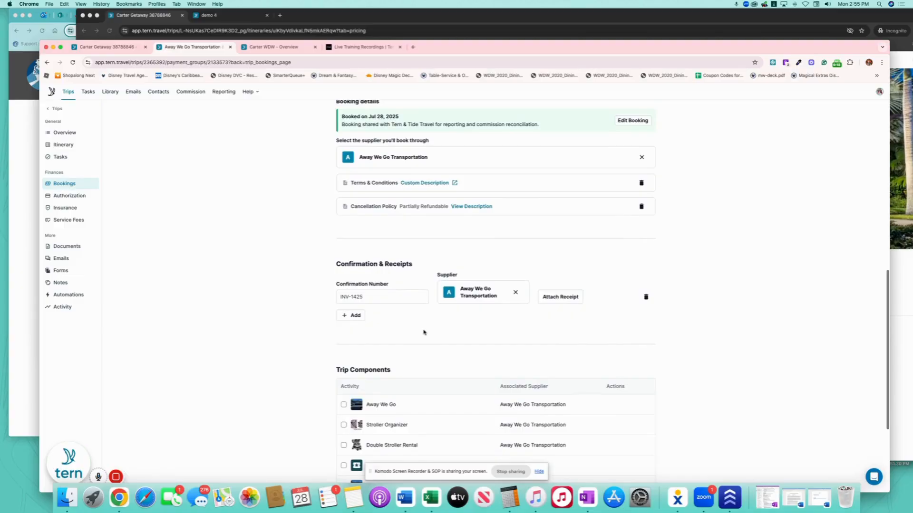
scroll(423, 332, "down", 4)
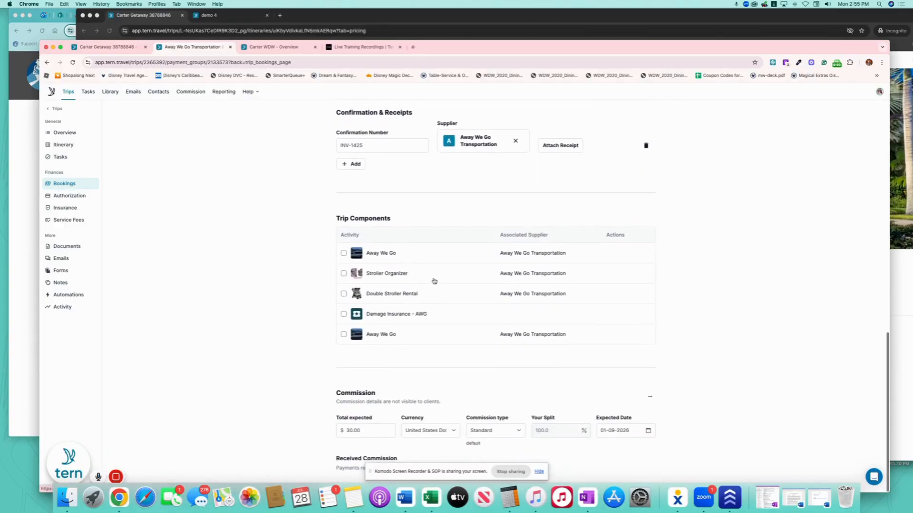
scroll(434, 281, "up", 10)
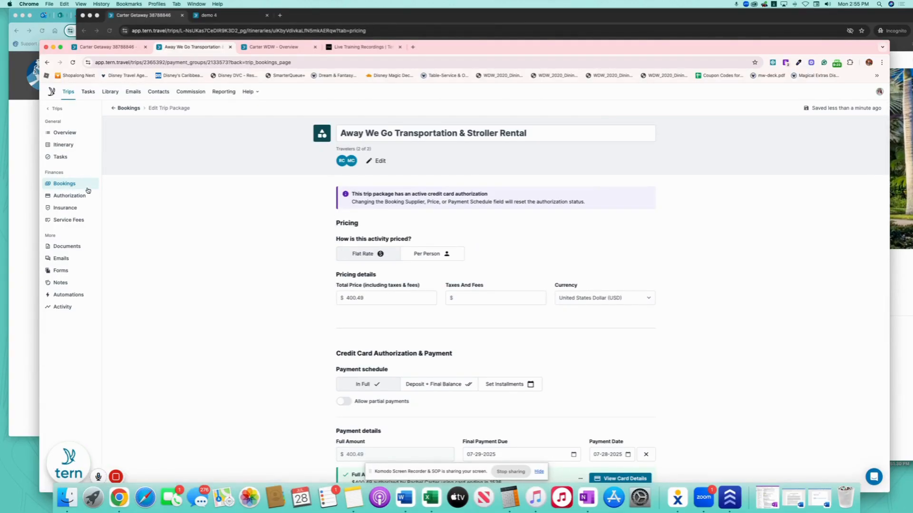
left_click(69, 185)
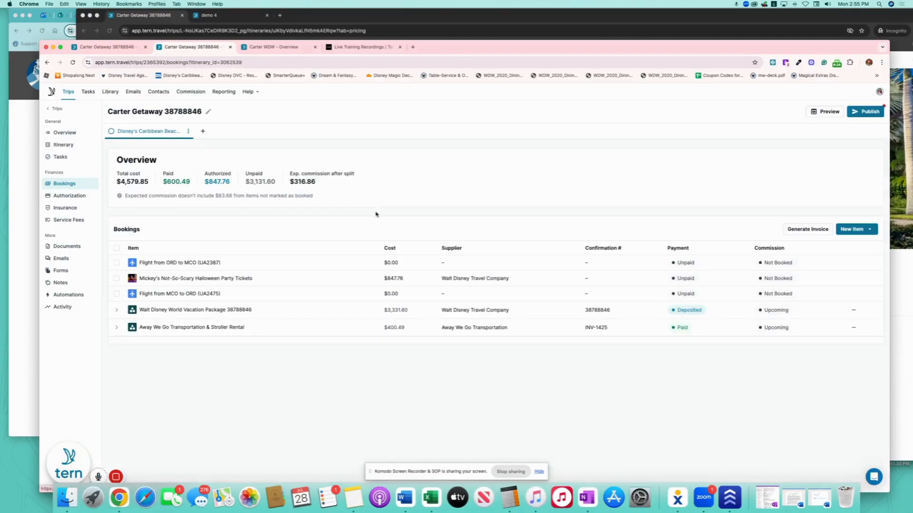
Mark the Mickey's Not-So-Scary Halloween Party Tickets booking as paid.
left_click(323, 279)
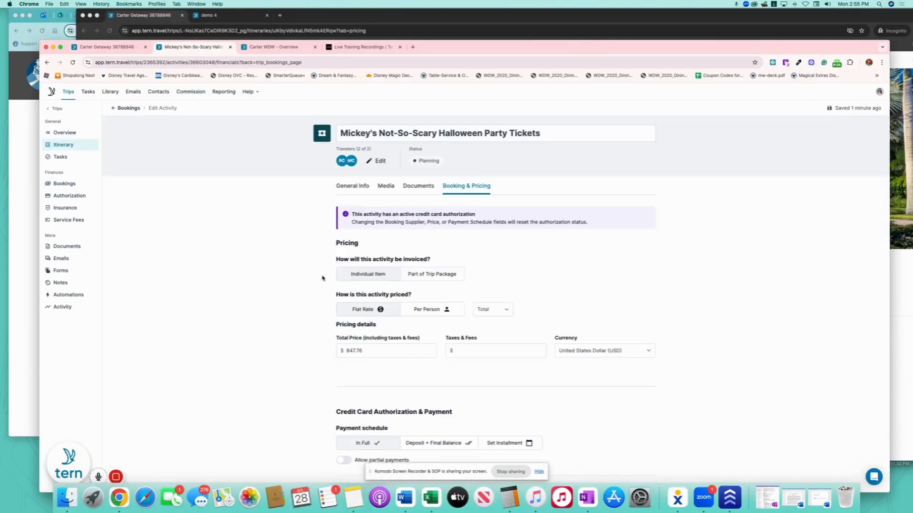
scroll(684, 288, "up", 3)
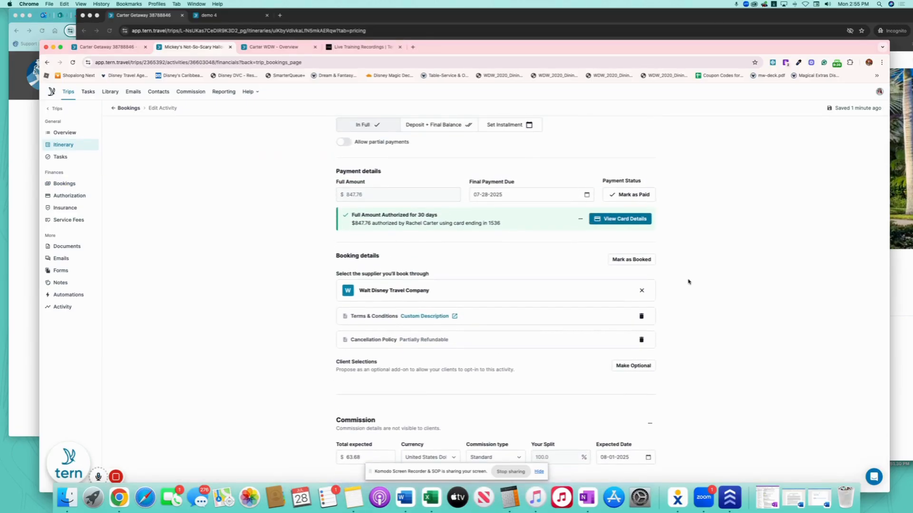
left_click(619, 195)
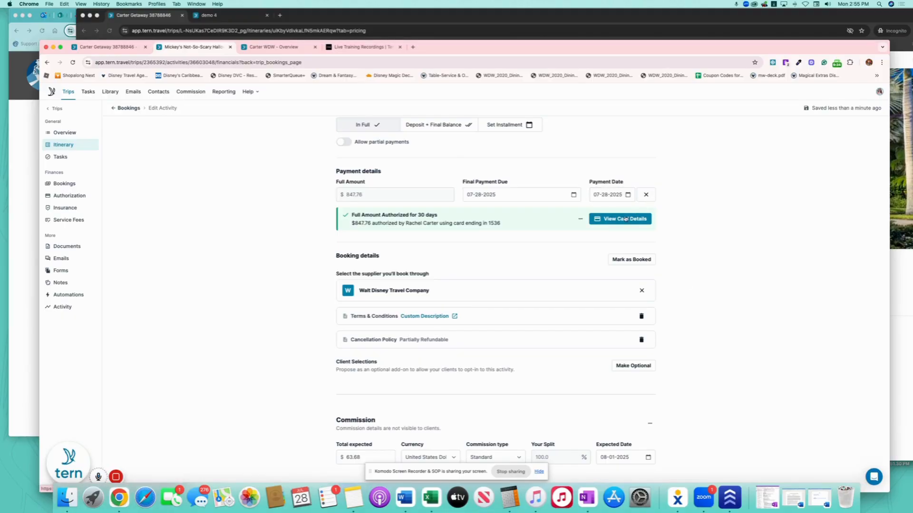
scroll(534, 254, "down", 5)
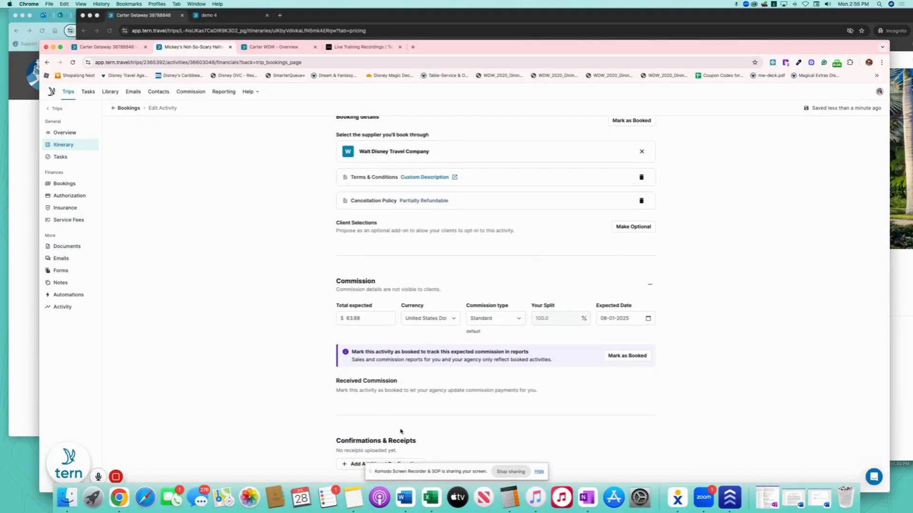
Add a confirmation entry with supplier Walt Disney Travel Company and mark the tickets booked.
left_click(355, 464)
scroll(375, 439, "down", 1)
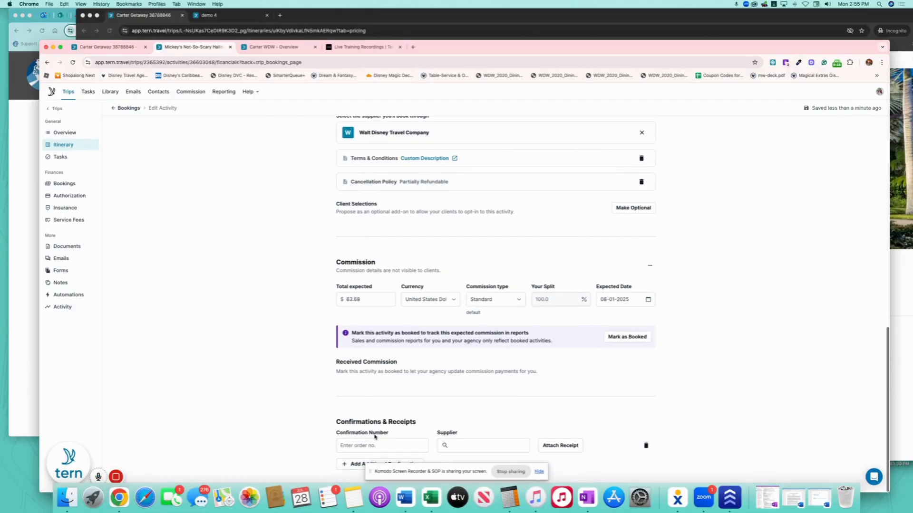
left_click(365, 447)
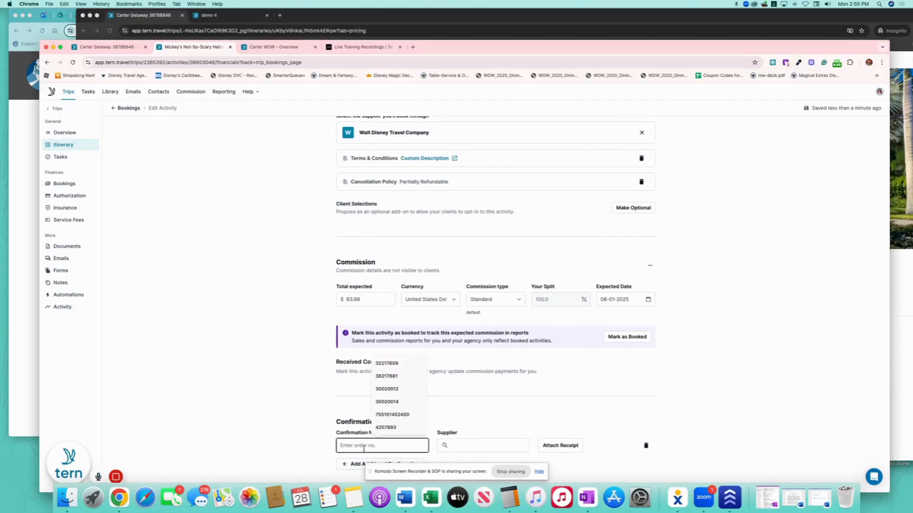
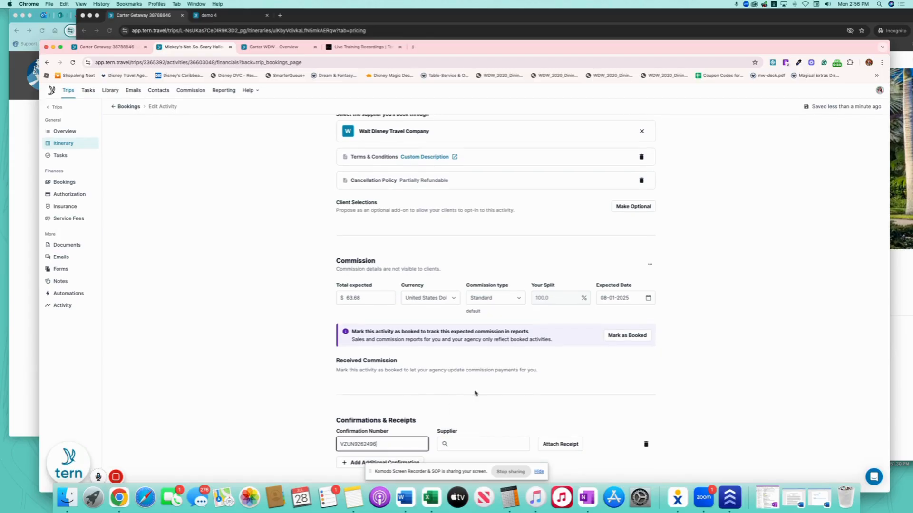
left_click(485, 445)
type("Wal")
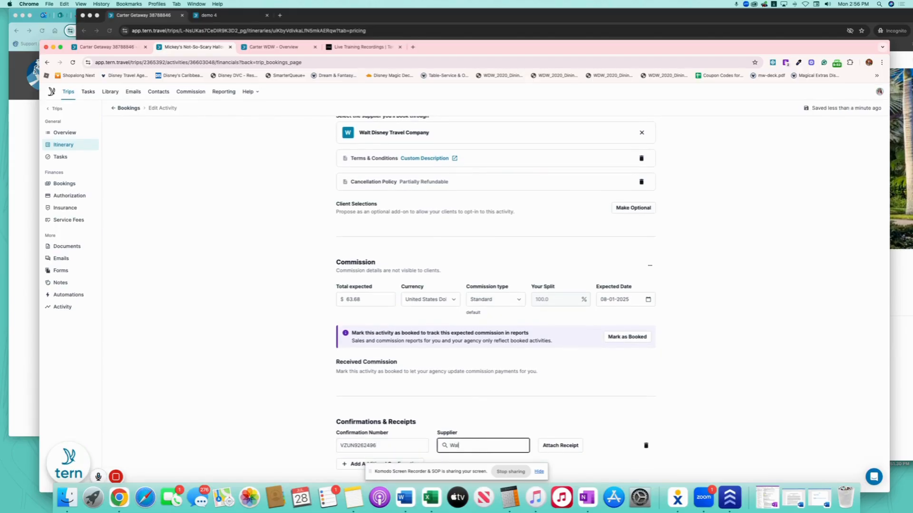
type("t Dis")
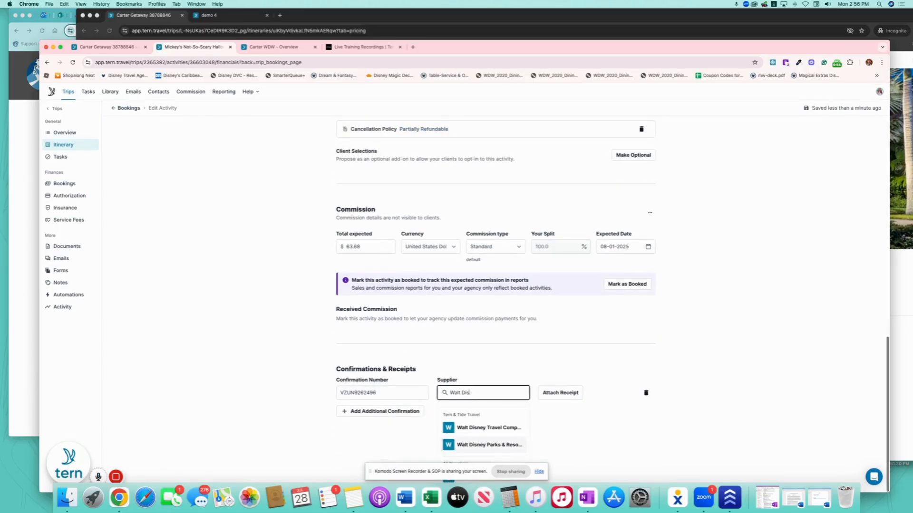
left_click(510, 430)
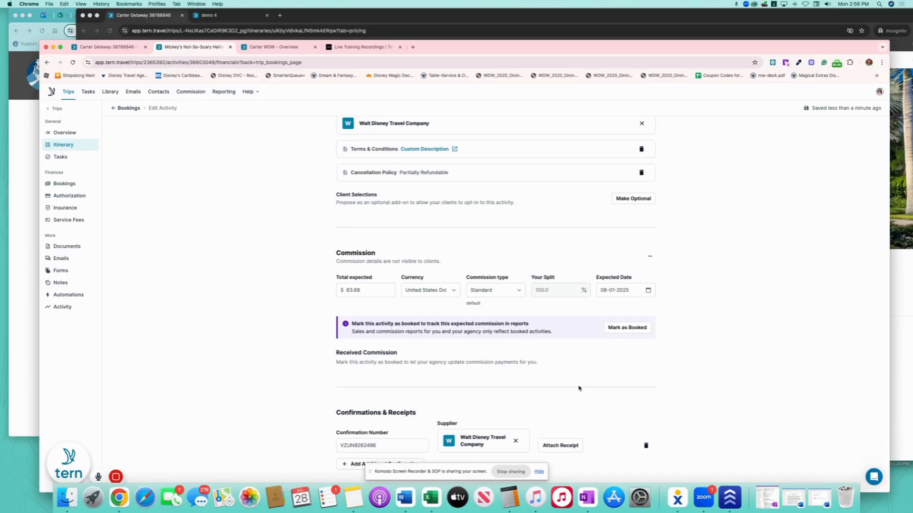
left_click(627, 327)
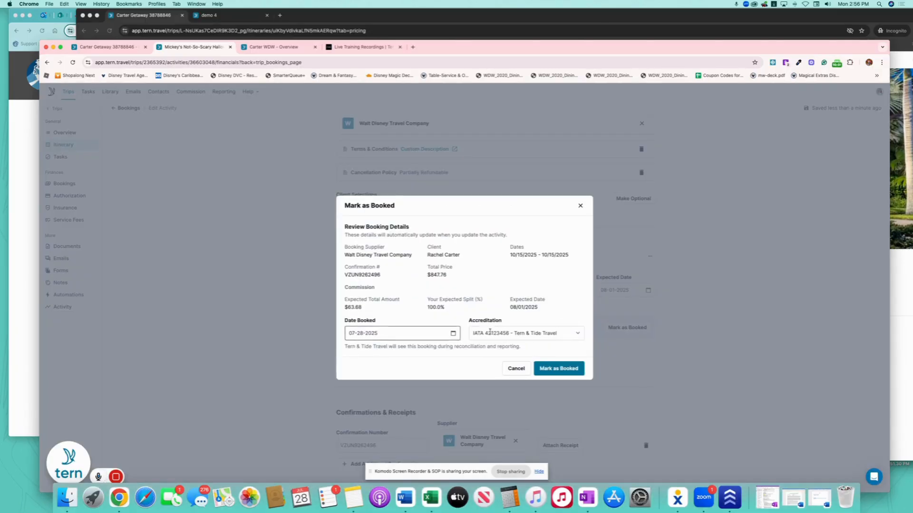
left_click(559, 369)
Paste the confirmation number after 'Tickets' in the activity title, then reopen the Away We Go booking.
left_click_drag(378, 445, 329, 450)
key("super+c")
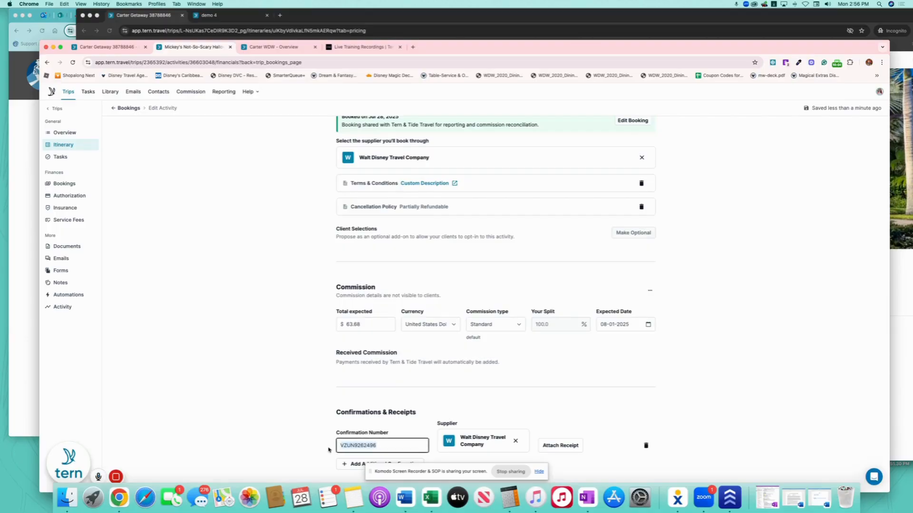
scroll(464, 302, "up", 15)
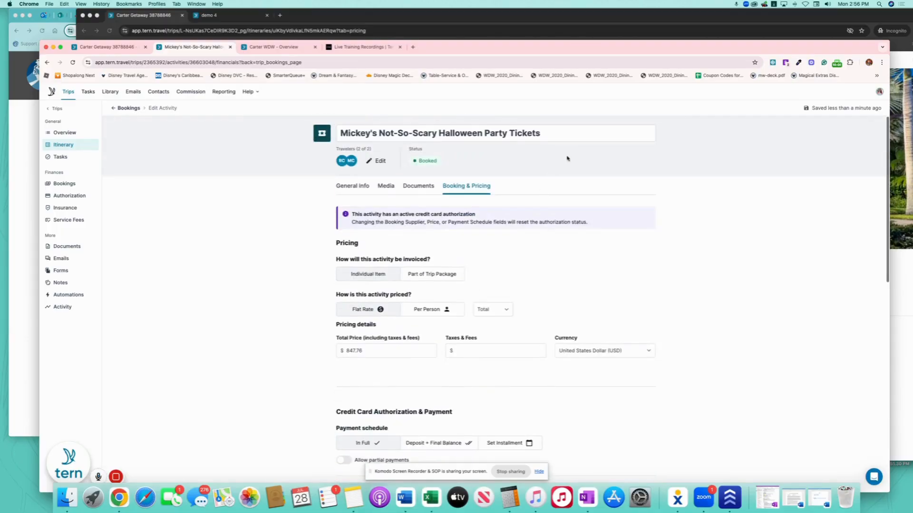
left_click(623, 133)
key("super+v")
left_click(288, 174)
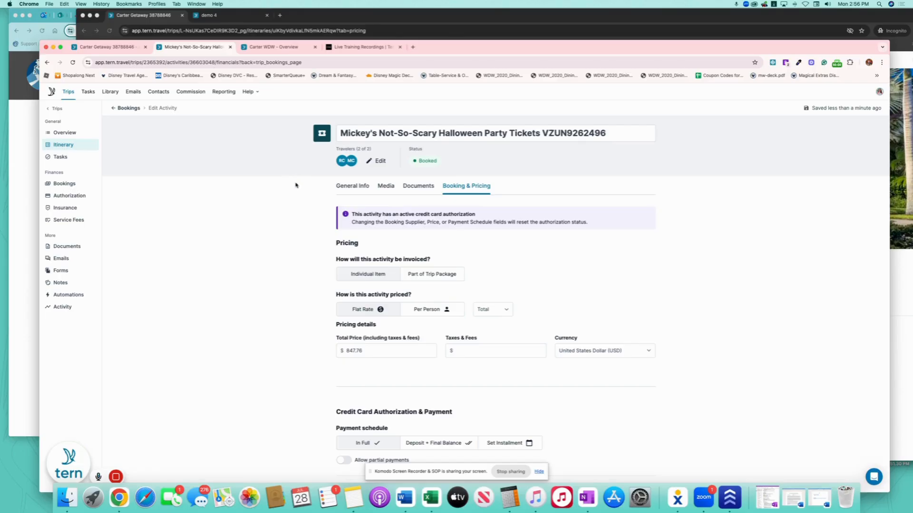
left_click(127, 108)
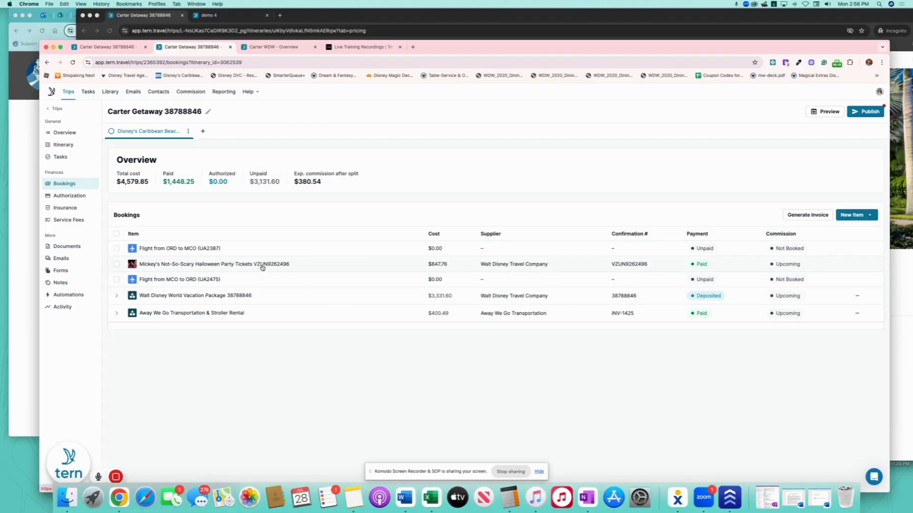
left_click(268, 316)
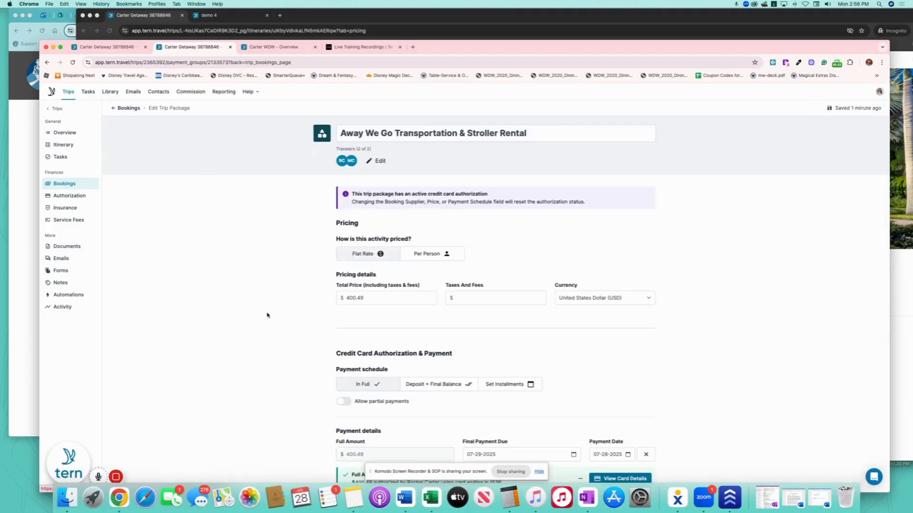
Append the invoice number to the Away We Go package title and return to bookings.
left_click(616, 133)
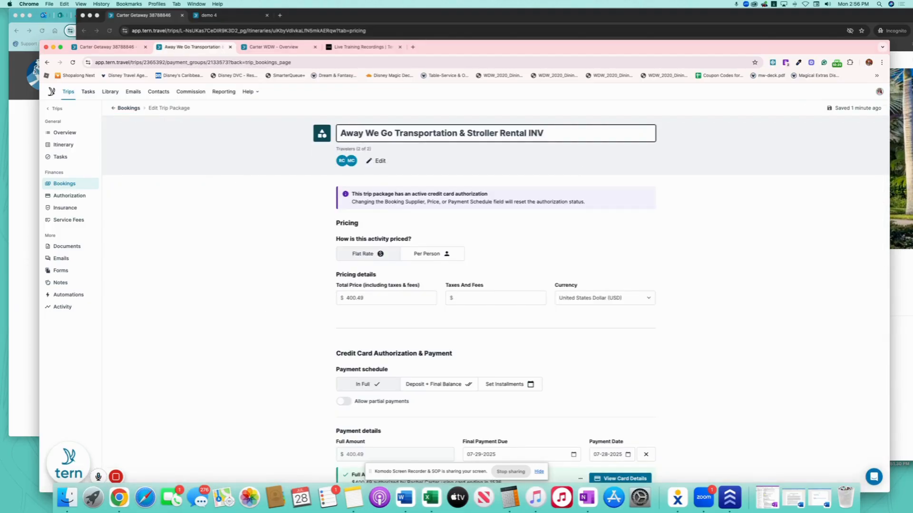
left_click(205, 150)
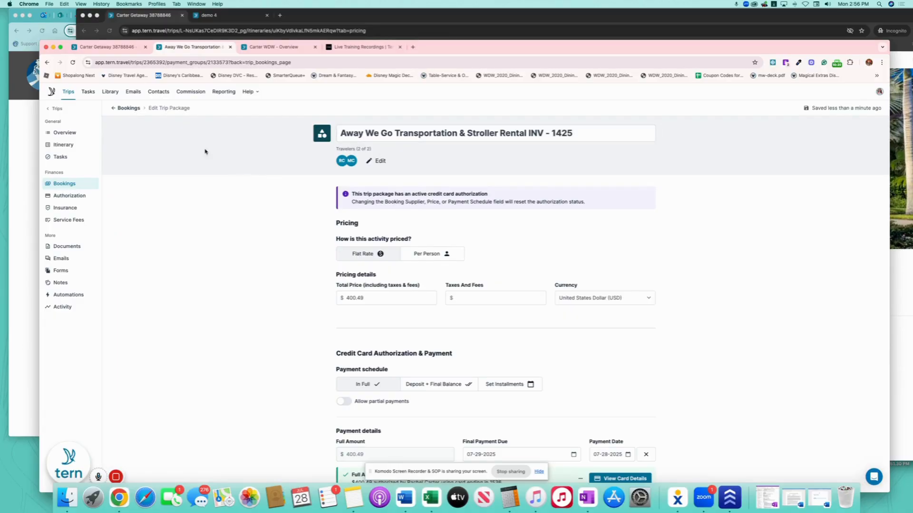
left_click(128, 109)
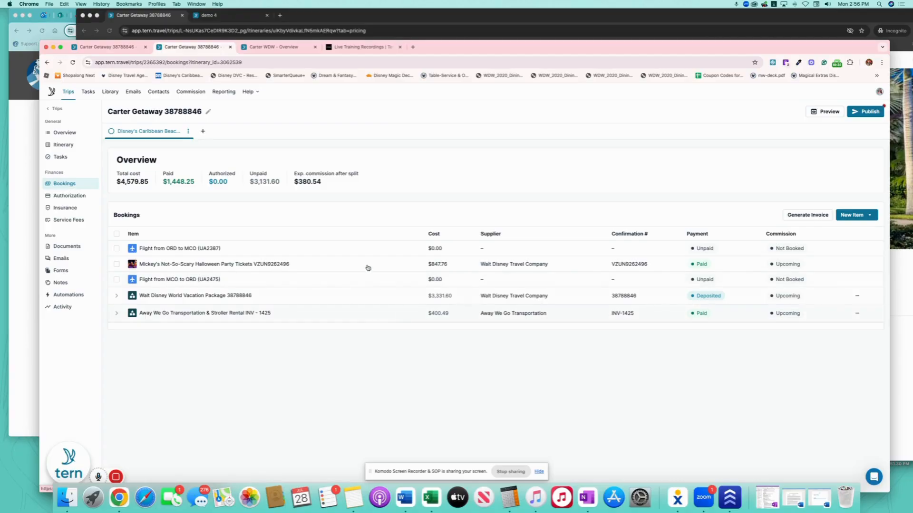
Switch to the itinerary and drop an Activity Library item onto Mon, Oct 13.
left_click(77, 146)
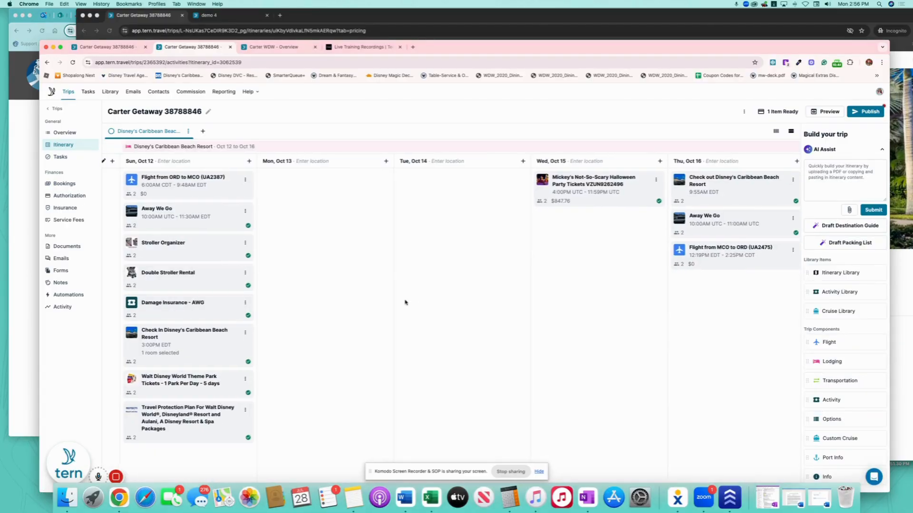
scroll(405, 302, "left", 3)
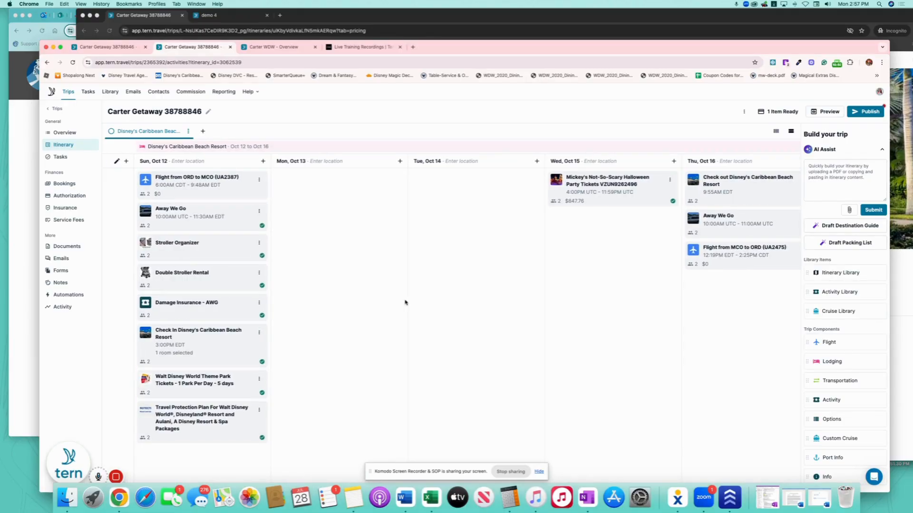
mouse_move(160, 479)
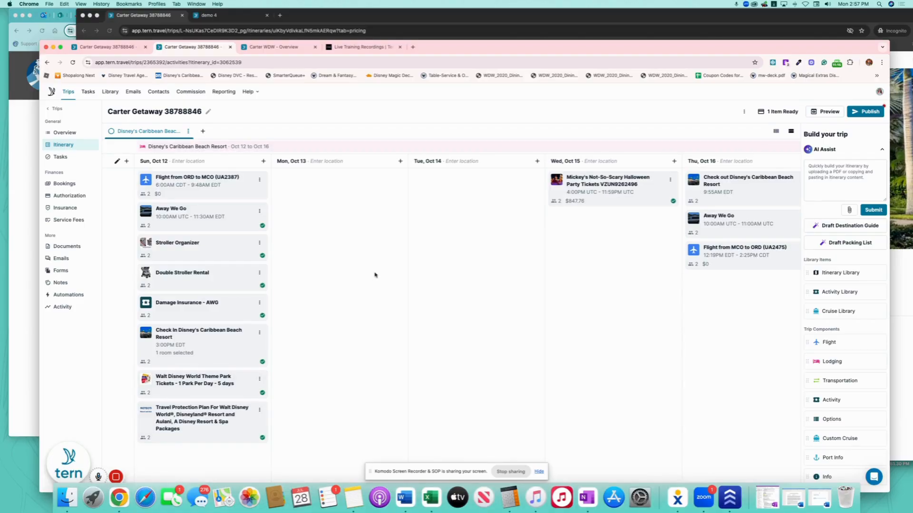
left_click_drag(851, 292, 350, 183)
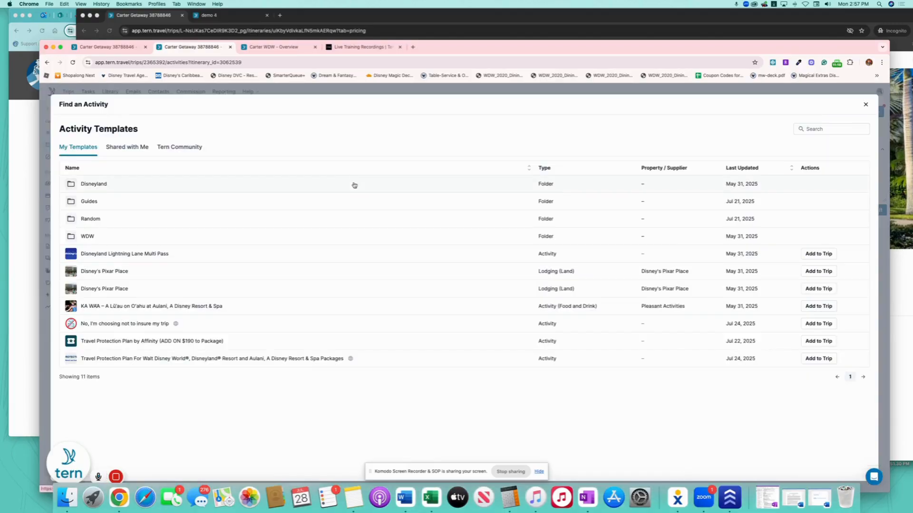
Add 50'S Prime Time Cafe from Shared with Me > WDW Restaurants to the trip.
left_click(140, 148)
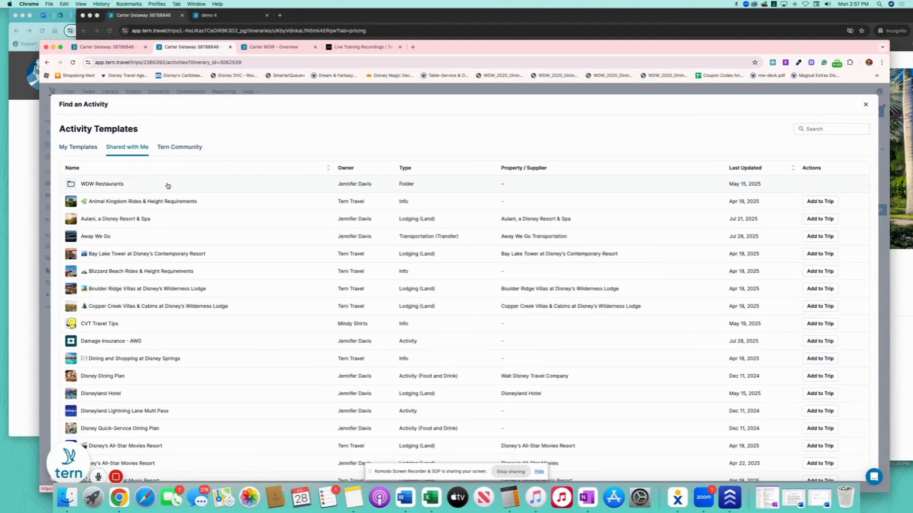
left_click(167, 185)
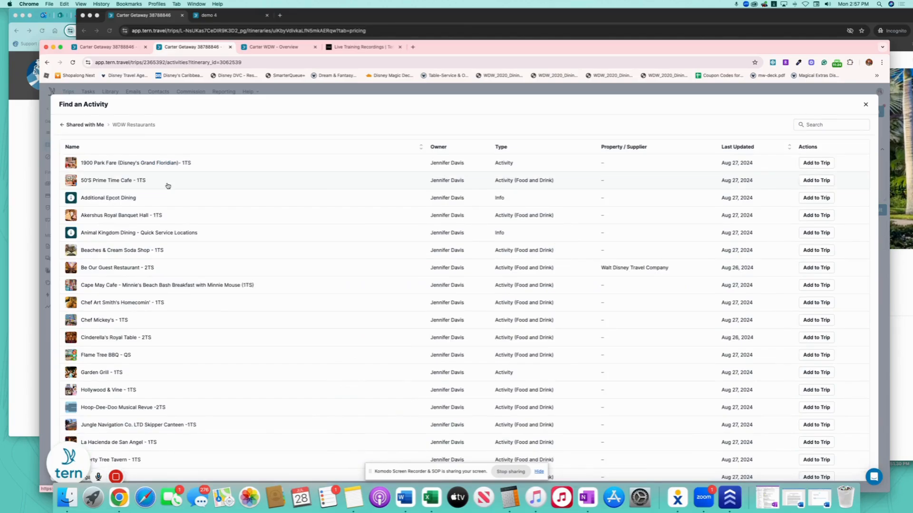
left_click(815, 180)
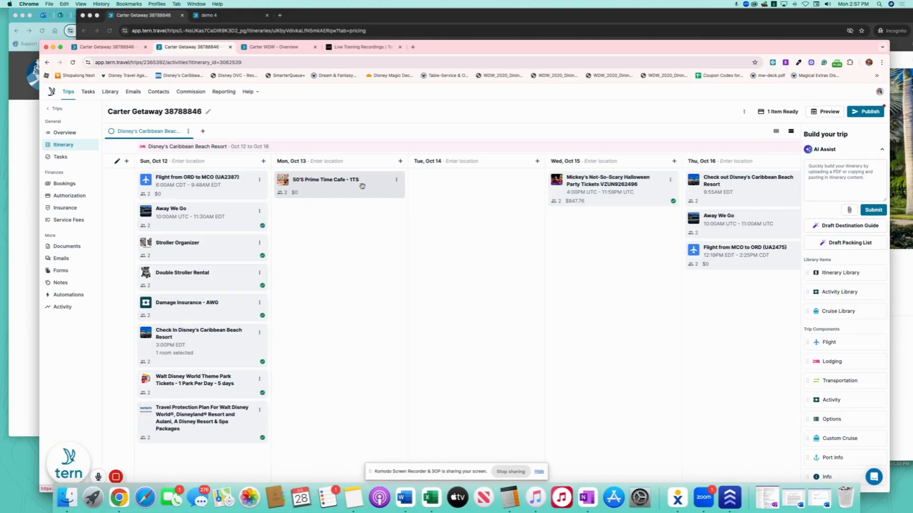
left_click(362, 186)
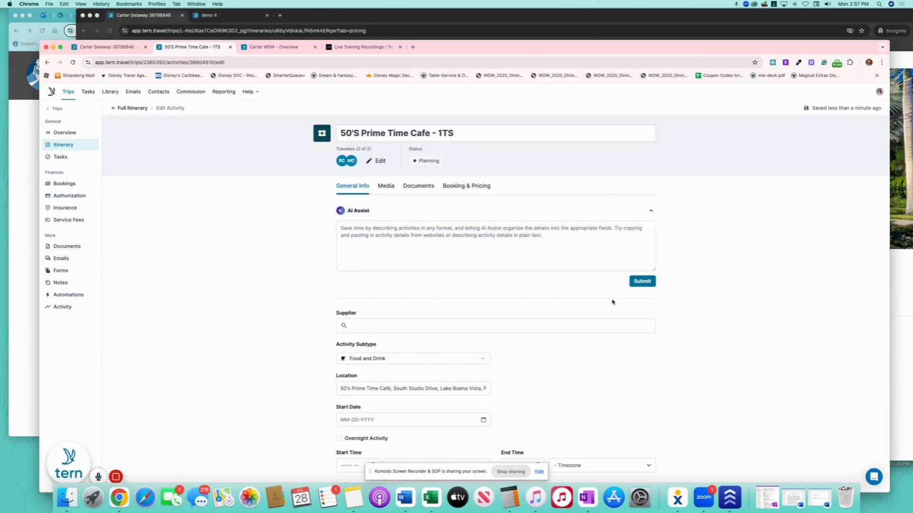
scroll(612, 302, "down", 4)
scroll(432, 248, "up", 4)
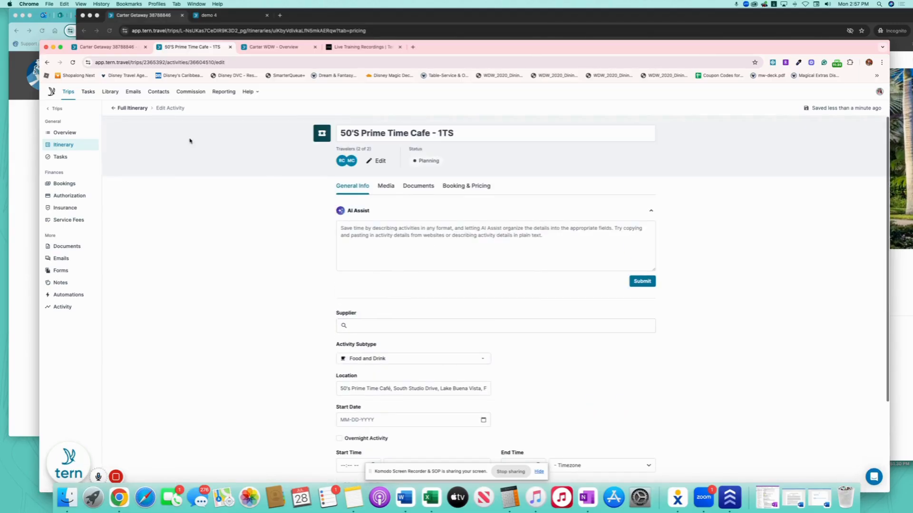
left_click(136, 112)
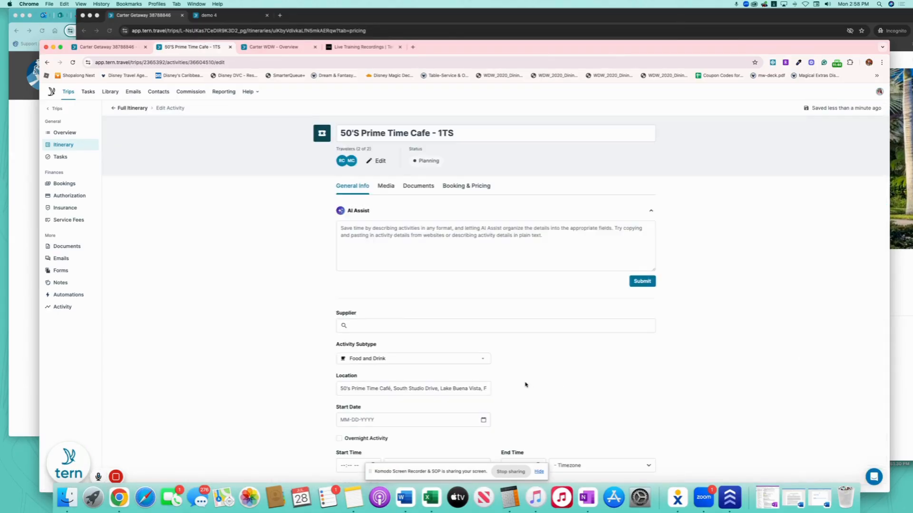
Schedule the cafe for October 13 from 5:30 PM to 7:00 PM.
scroll(513, 342, "down", 5)
left_click(484, 308)
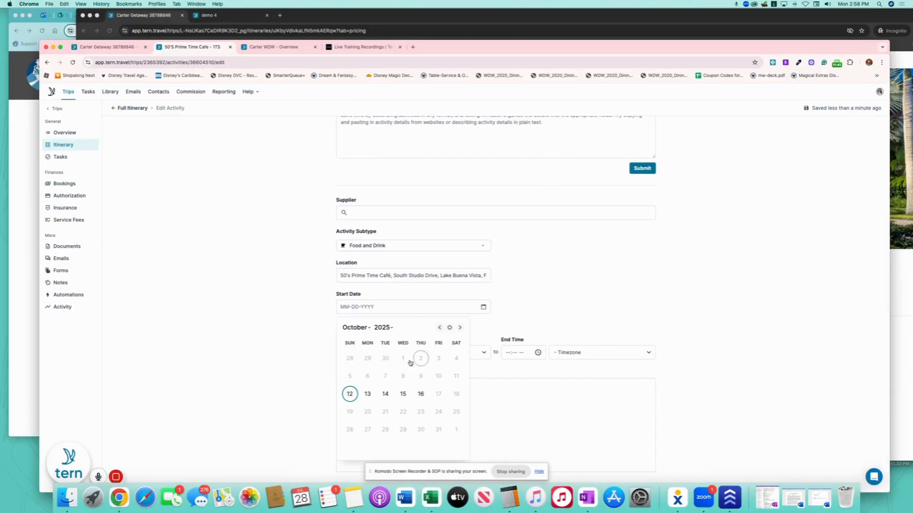
left_click(369, 393)
left_click(342, 355)
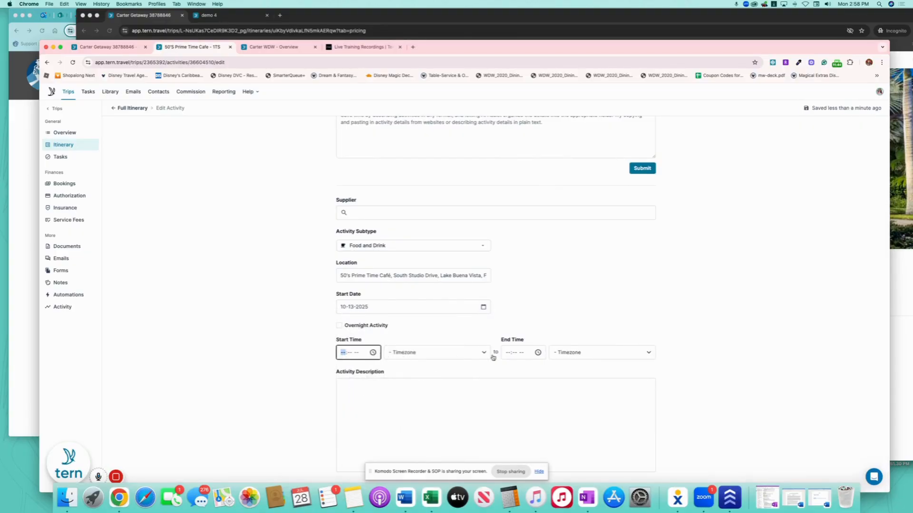
type("0530p")
left_click(508, 354)
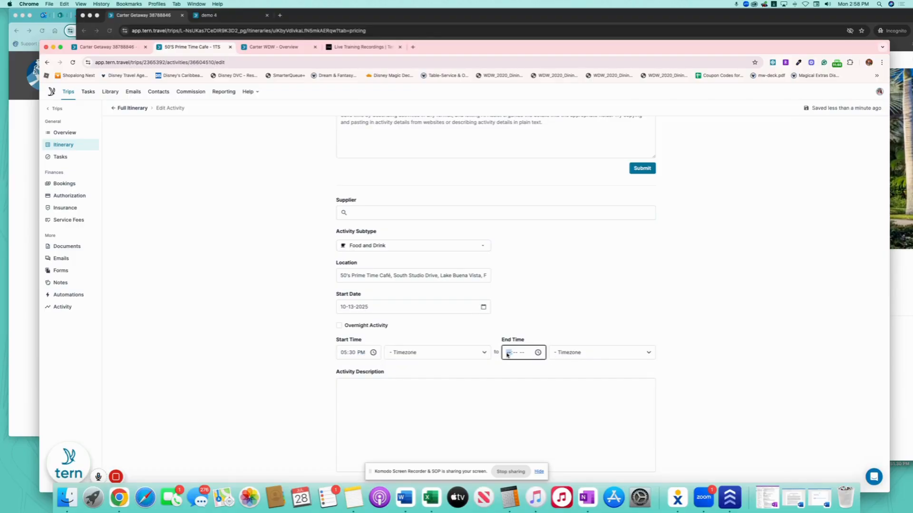
type("0700p")
left_click(255, 296)
Append the reservation number to the cafe's title and return to the full itinerary.
scroll(267, 254, "up", 3)
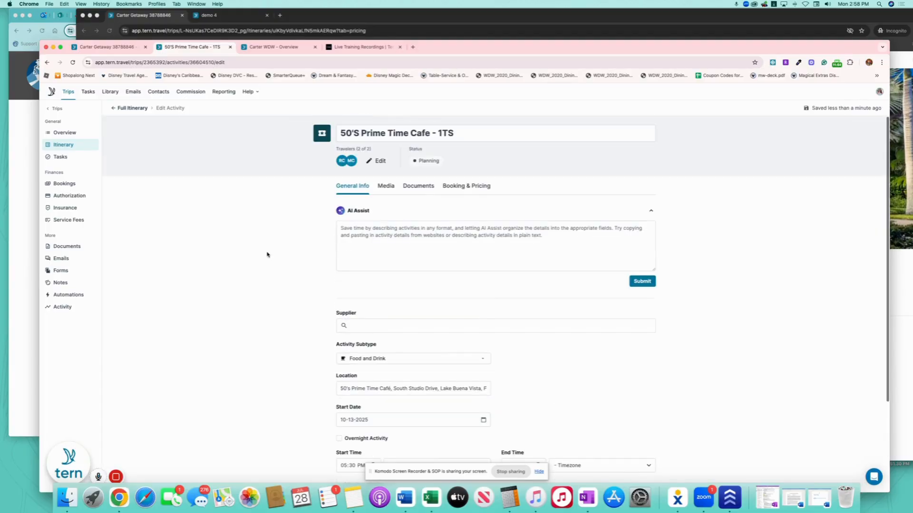
left_click(485, 133)
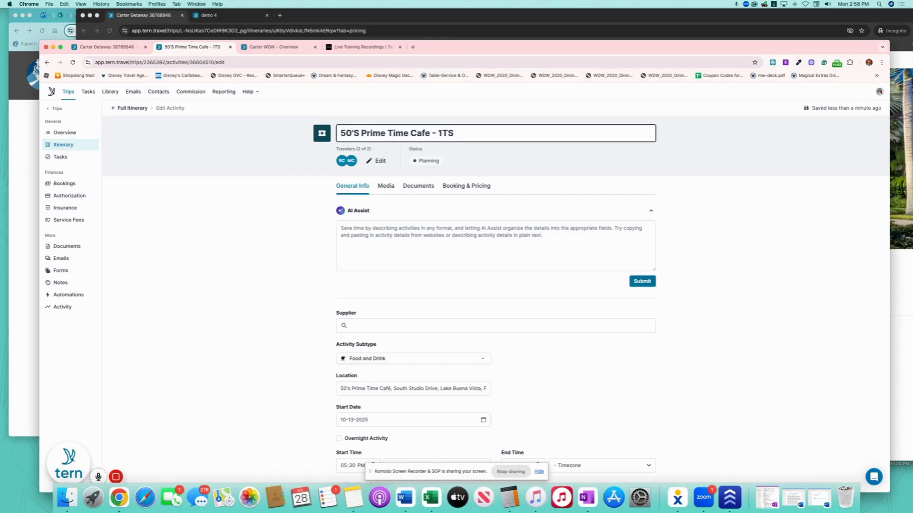
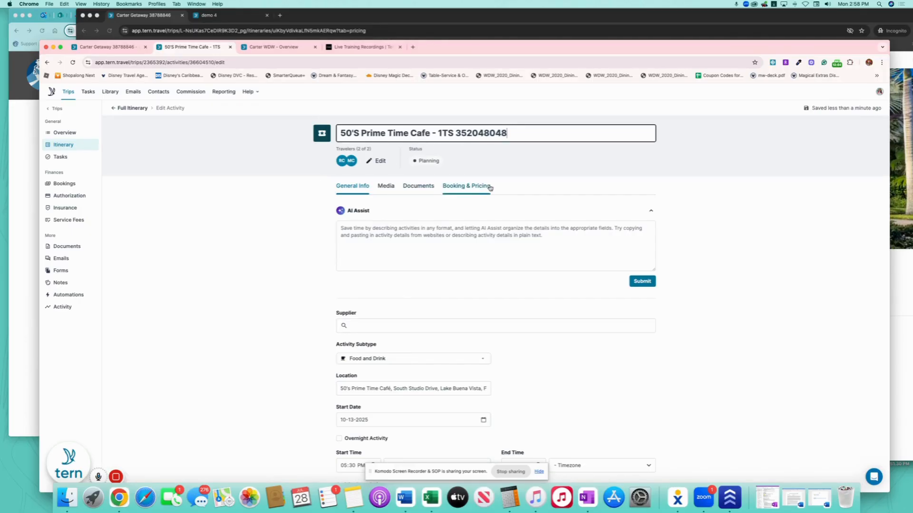
left_click(284, 180)
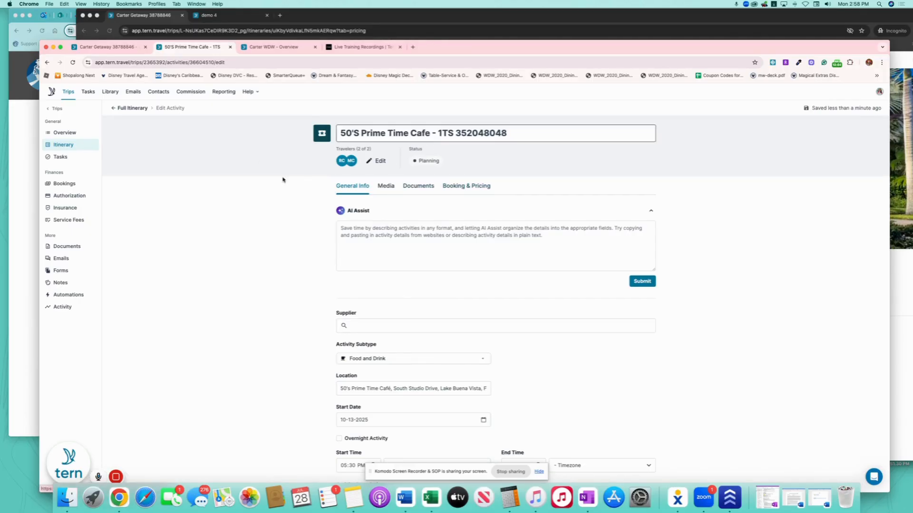
left_click(122, 108)
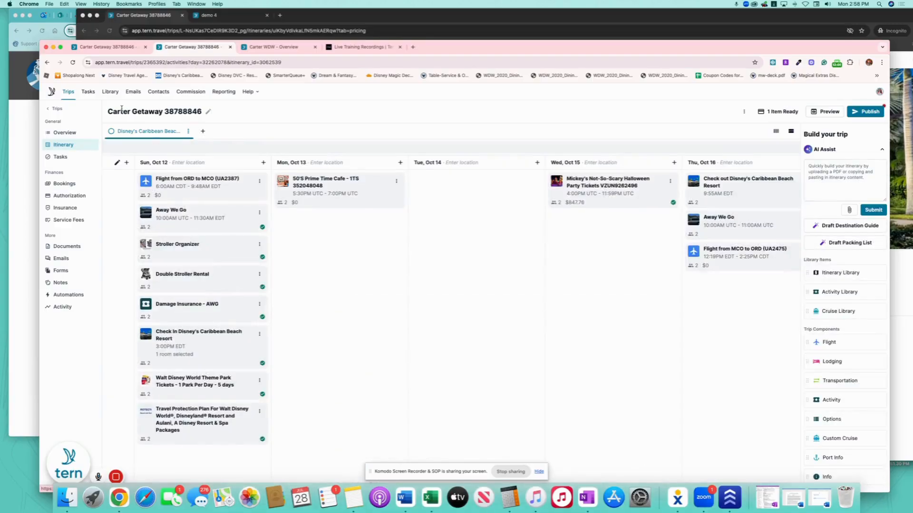
Review the 50'S Prime Time Cafe booking and pricing details, then go back to the itinerary board.
left_click(372, 186)
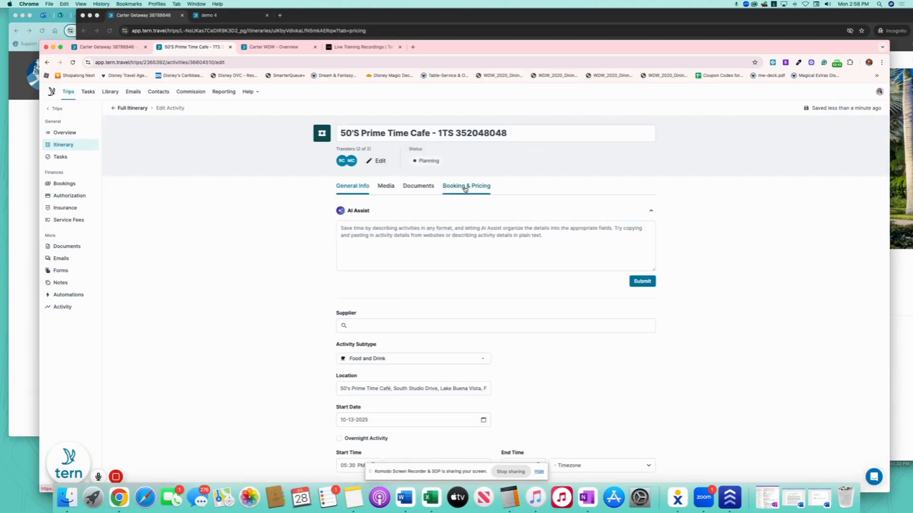
left_click(464, 188)
scroll(661, 377, "down", 3)
scroll(661, 377, "down", 3)
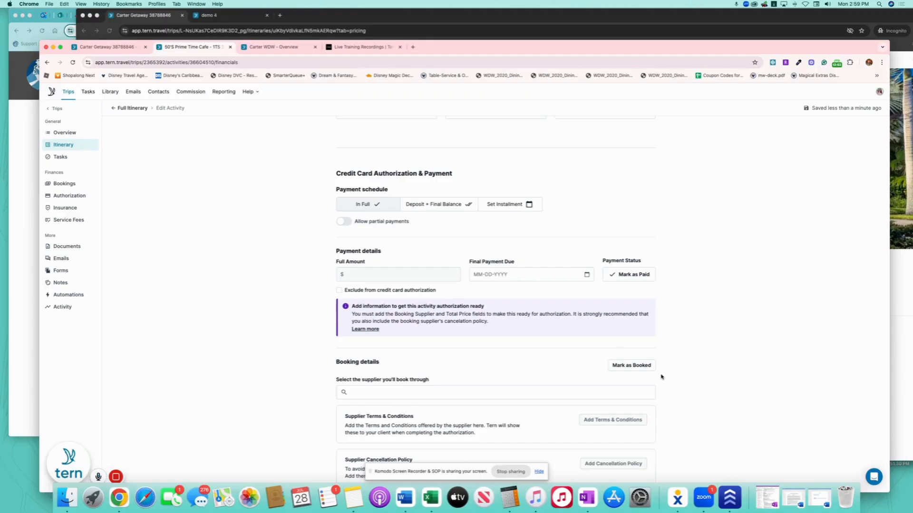
scroll(661, 377, "up", 5)
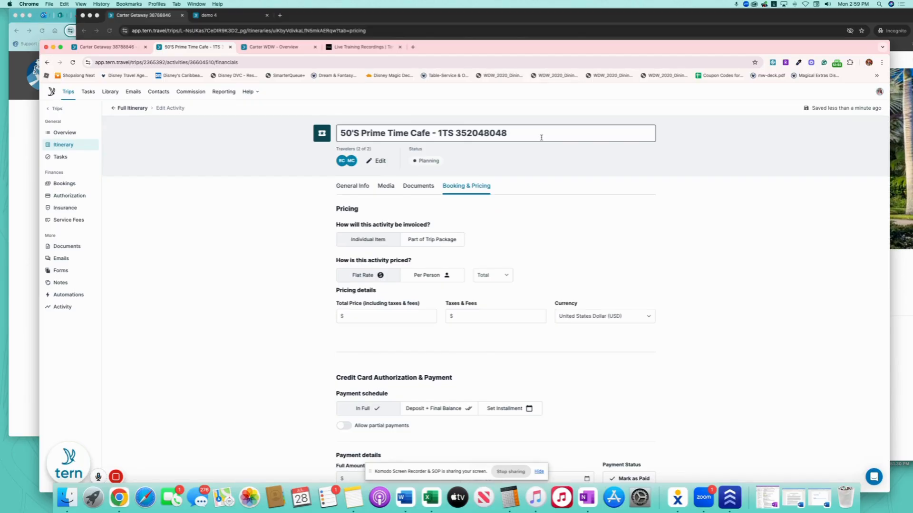
scroll(637, 316, "down", 5)
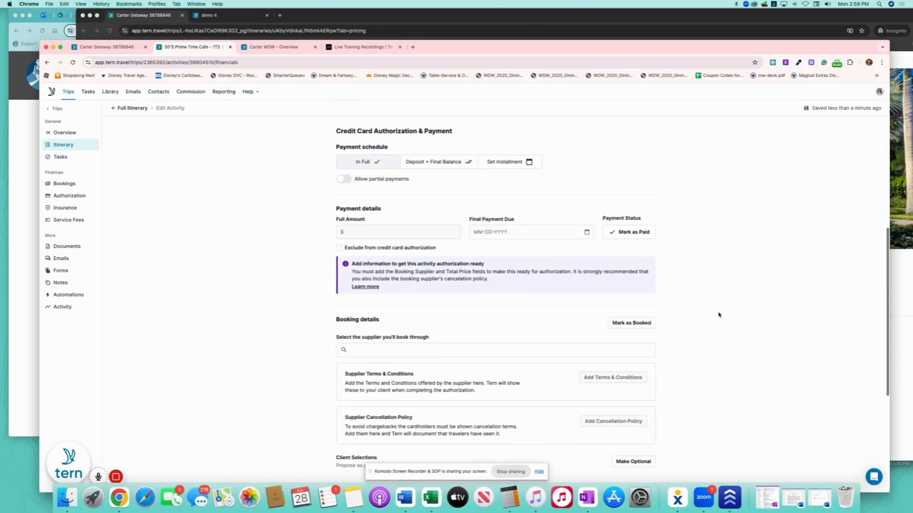
scroll(475, 315, "up", 5)
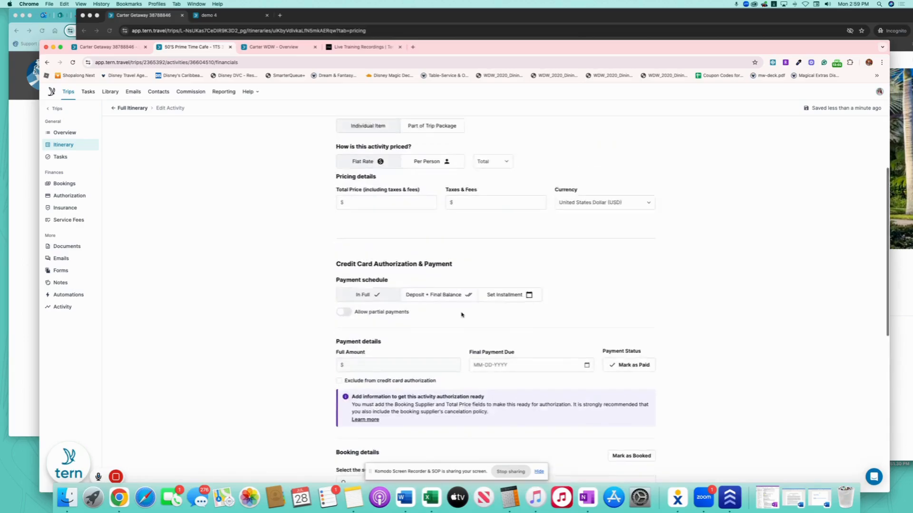
left_click(127, 108)
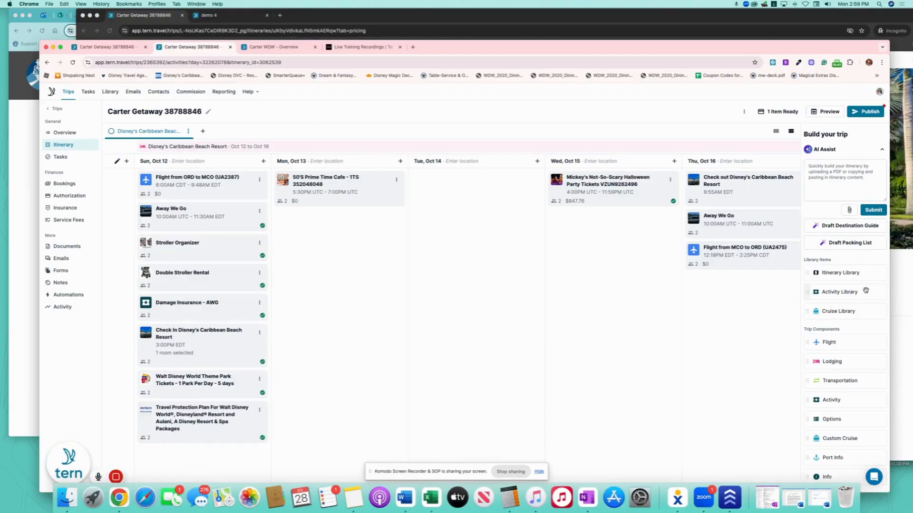
Place Teppan Edo - 1TS from Shared with Me > WDW Restaurants on Tue, Oct 14 and open it.
left_click_drag(866, 290, 485, 191)
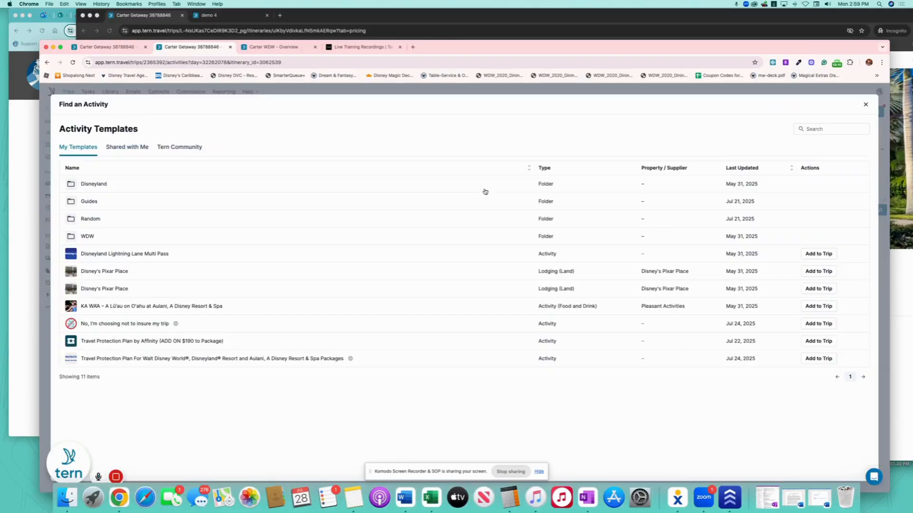
left_click(118, 147)
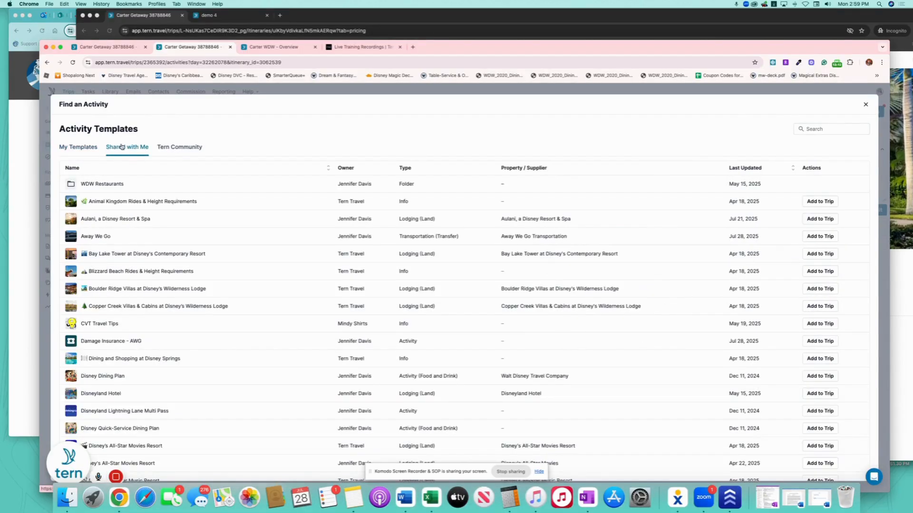
left_click(102, 183)
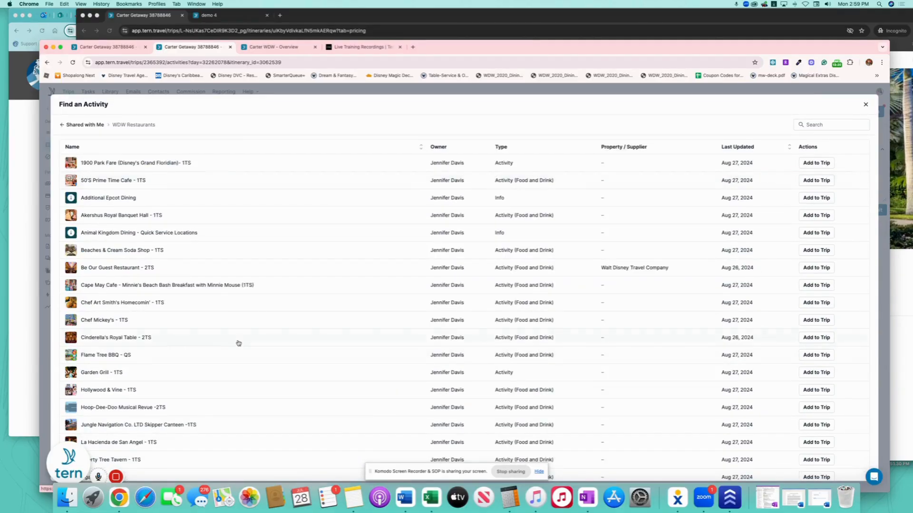
scroll(238, 343, "down", 5)
scroll(238, 343, "down", 4)
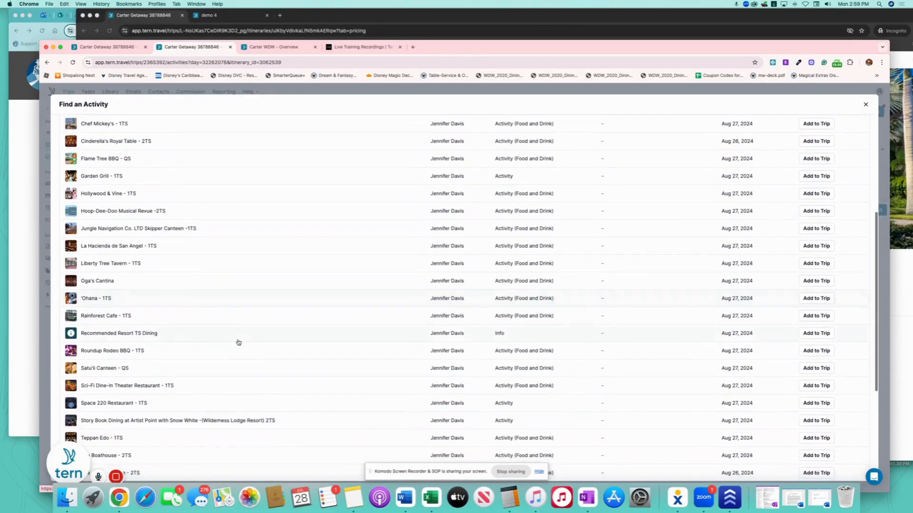
scroll(239, 343, "down", 4)
scroll(238, 342, "down", 3)
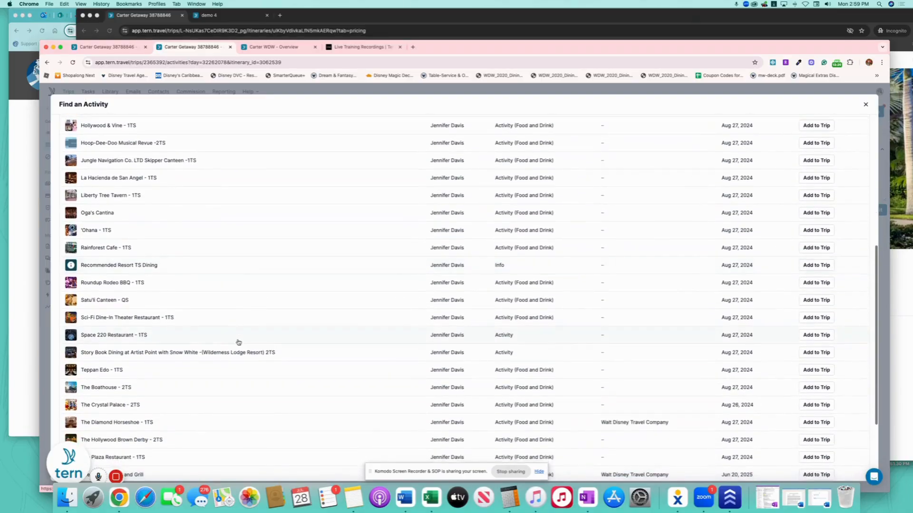
scroll(238, 342, "down", 2)
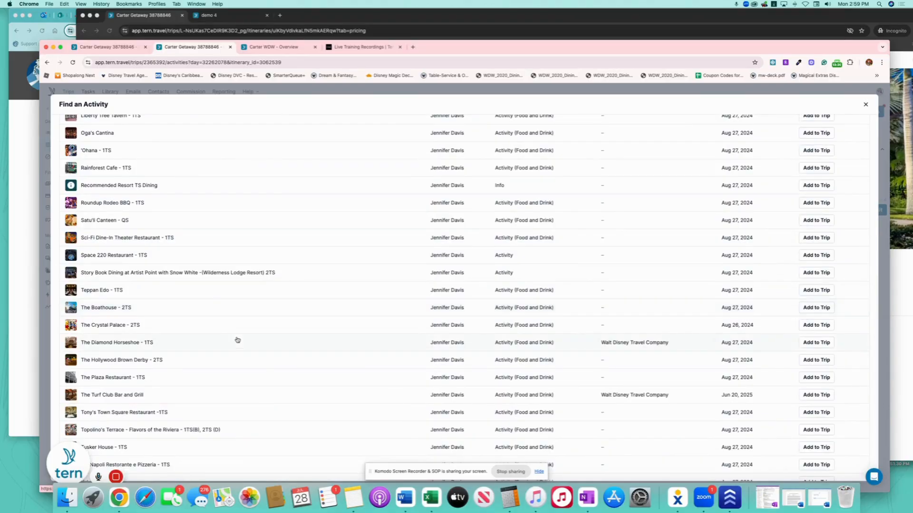
scroll(821, 291, "up", 1)
left_click(818, 290)
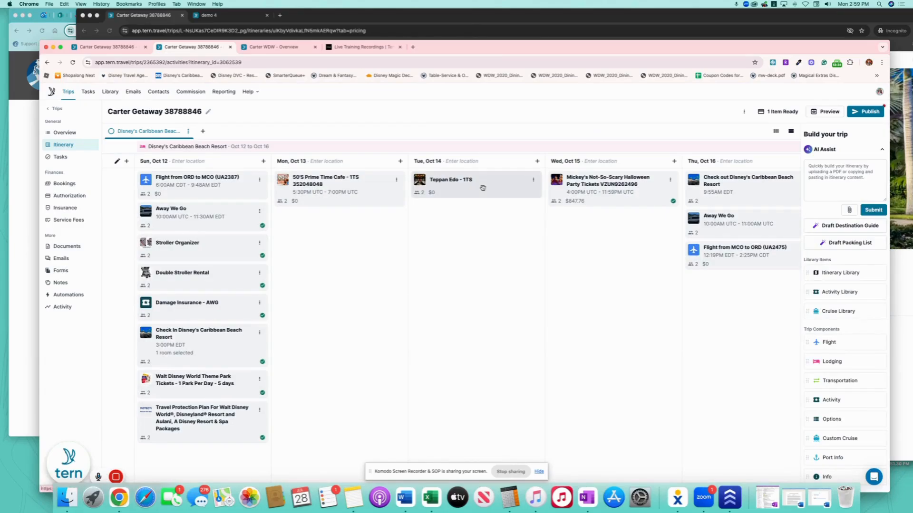
left_click(483, 188)
Set Teppan Edo's start date to October 14 with times 6:00 PM to 7:30 PM.
scroll(491, 321, "up", 5)
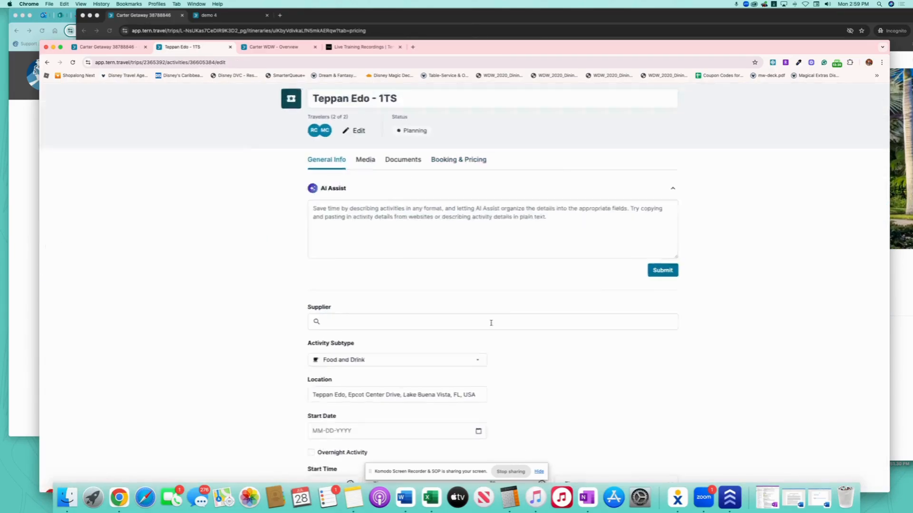
scroll(459, 329, "down", 5)
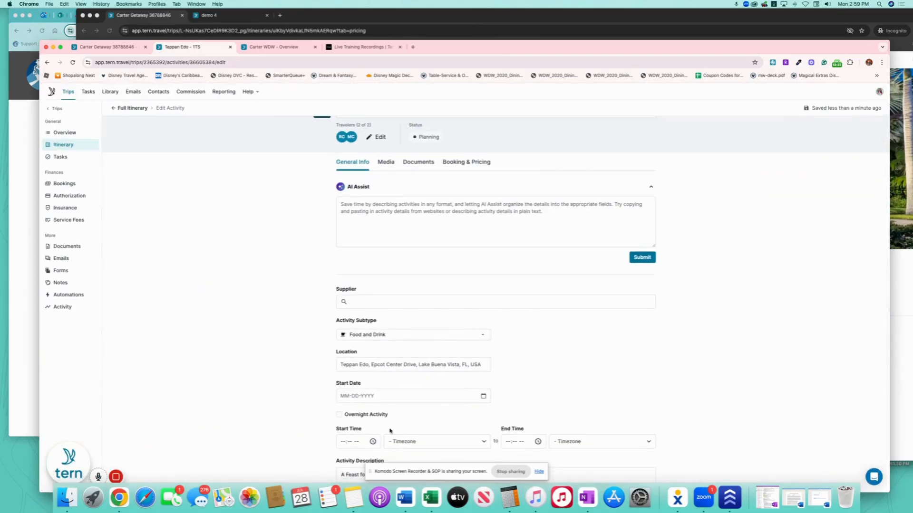
left_click(484, 397)
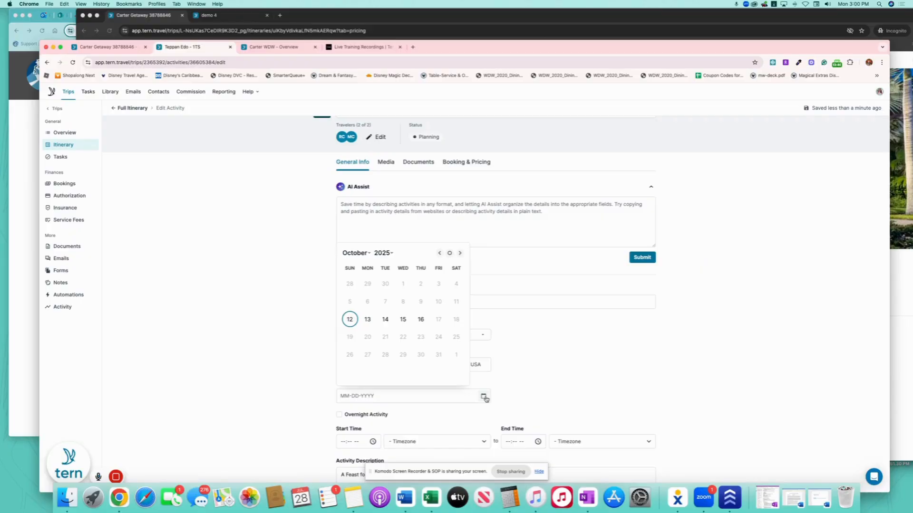
left_click(385, 320)
scroll(587, 377, "down", 2)
scroll(587, 377, "down", 2)
left_click(343, 347)
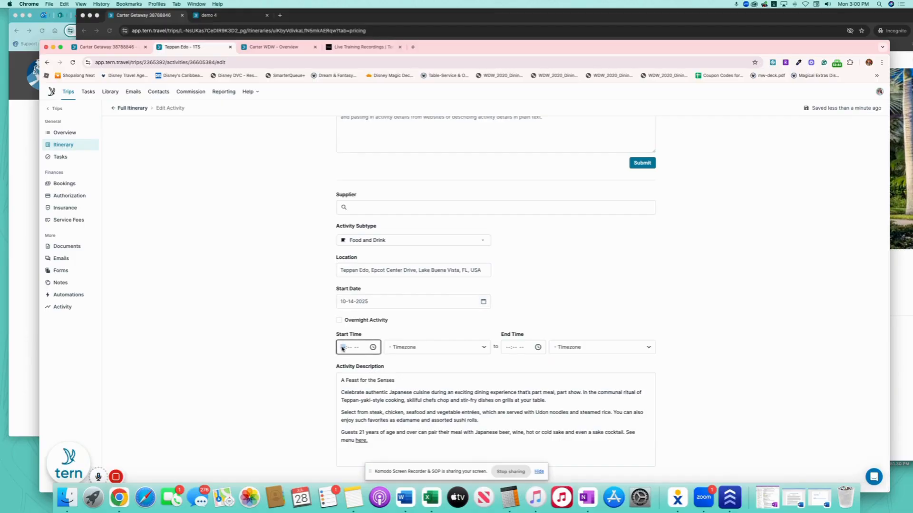
type("0600p")
left_click(509, 349)
type("0")
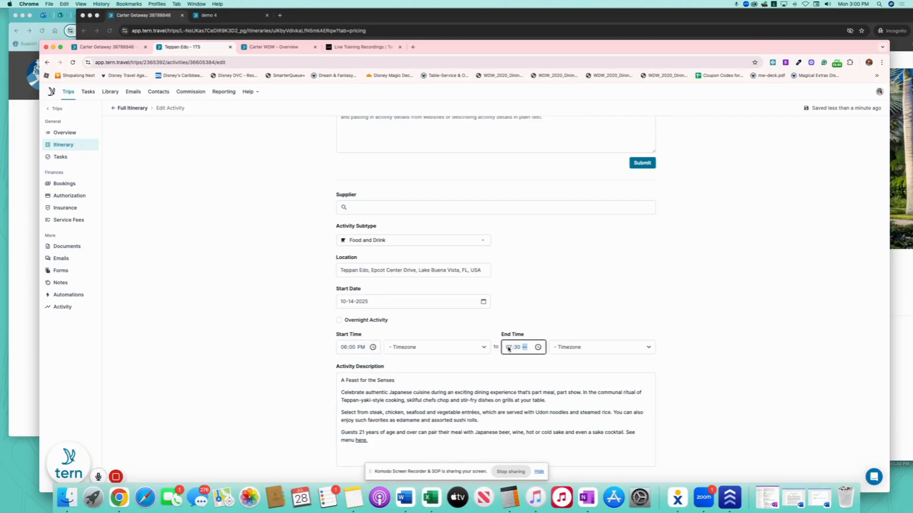
type("730p")
left_click(261, 322)
Append the confirmation number to the Teppan Edo title and return to the full itinerary.
scroll(263, 323, "up", 3)
left_click(455, 132)
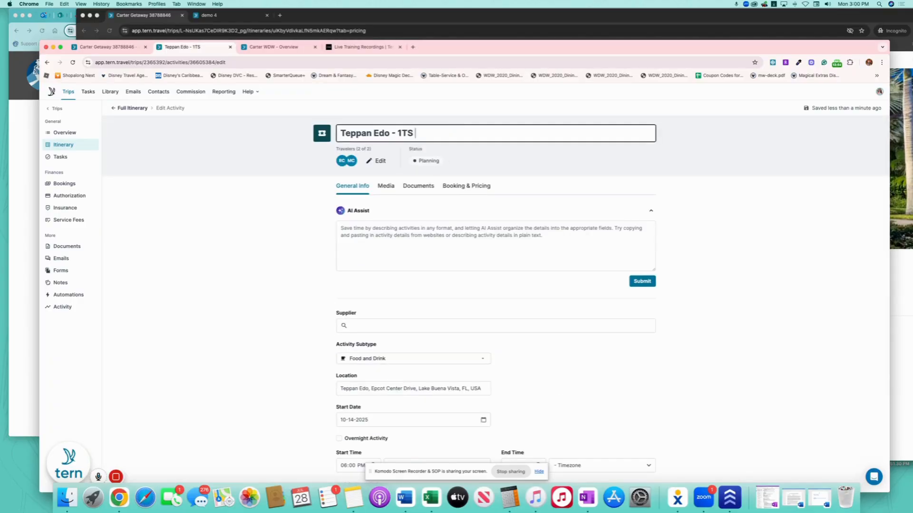
left_click(247, 168)
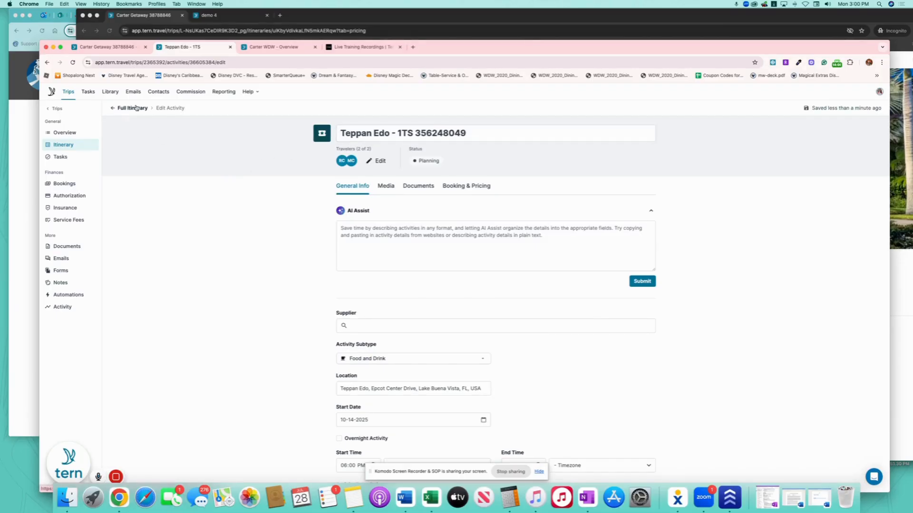
left_click(136, 108)
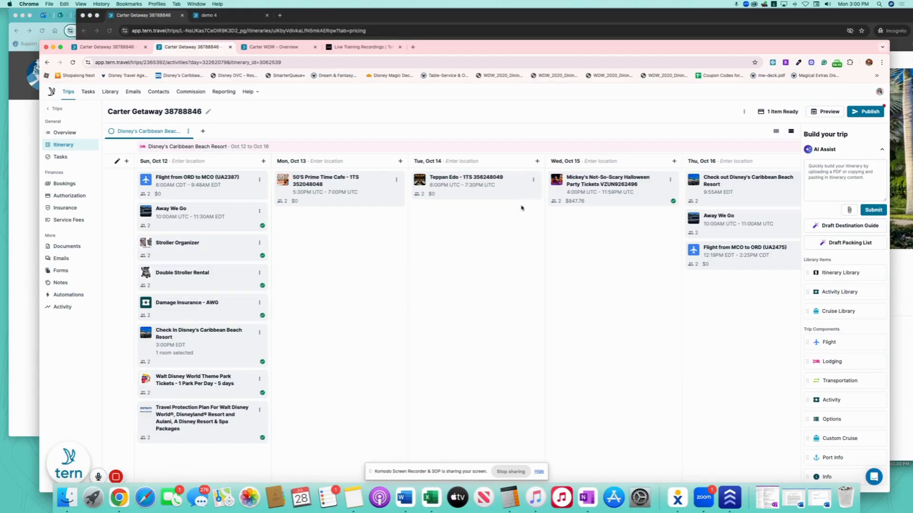
Show the trip's bookings list with costs and payment status.
left_click(67, 185)
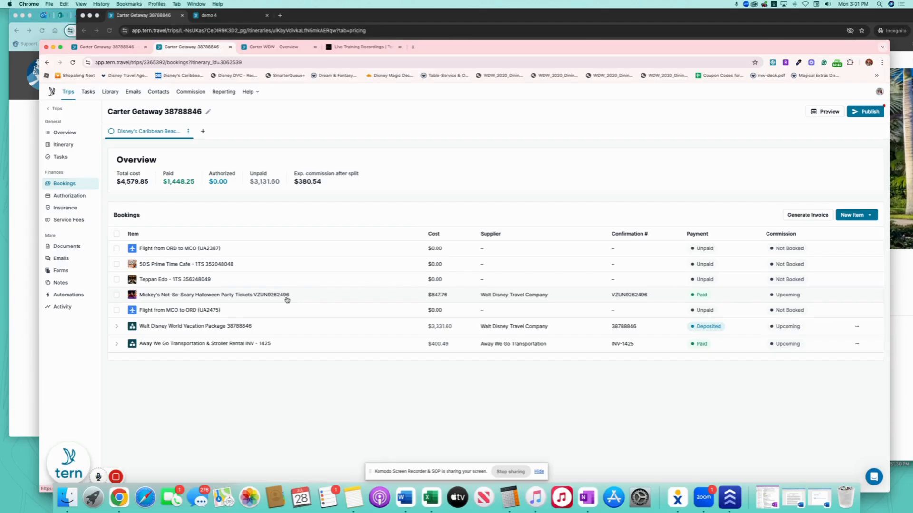
Publish the trip and send the traveler a greeting saying the itinerary now includes MNSSHP and transfers.
left_click(870, 113)
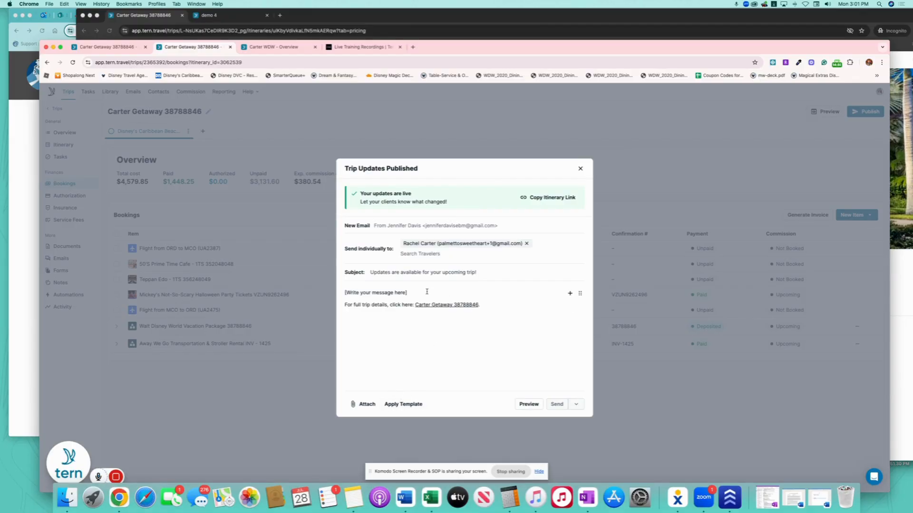
left_click_drag(408, 293, 351, 289)
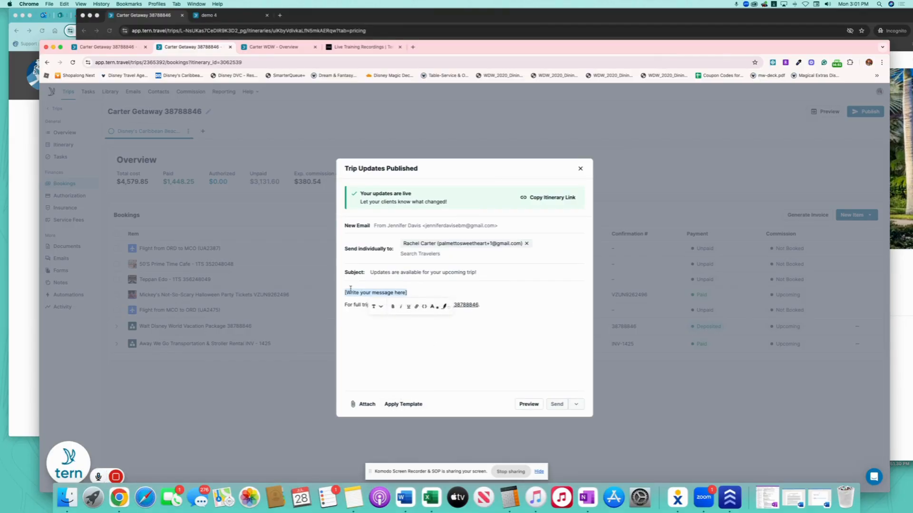
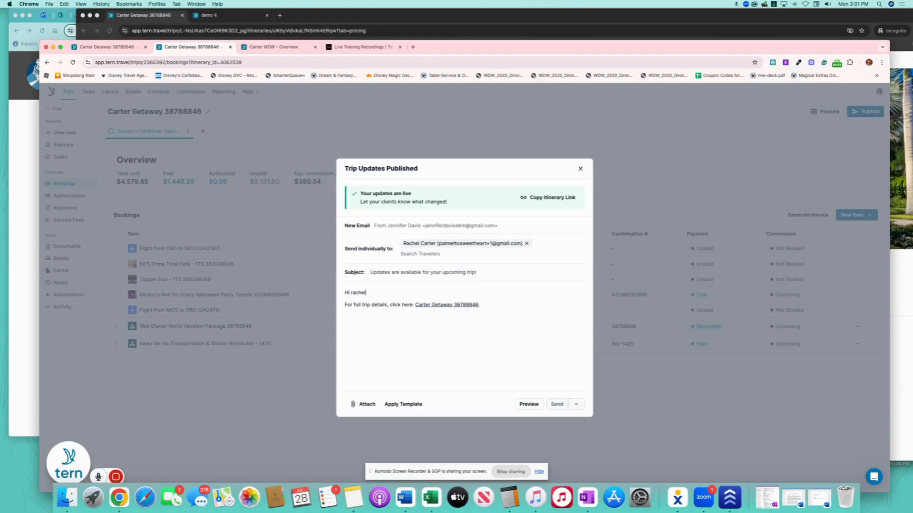
key("Return")
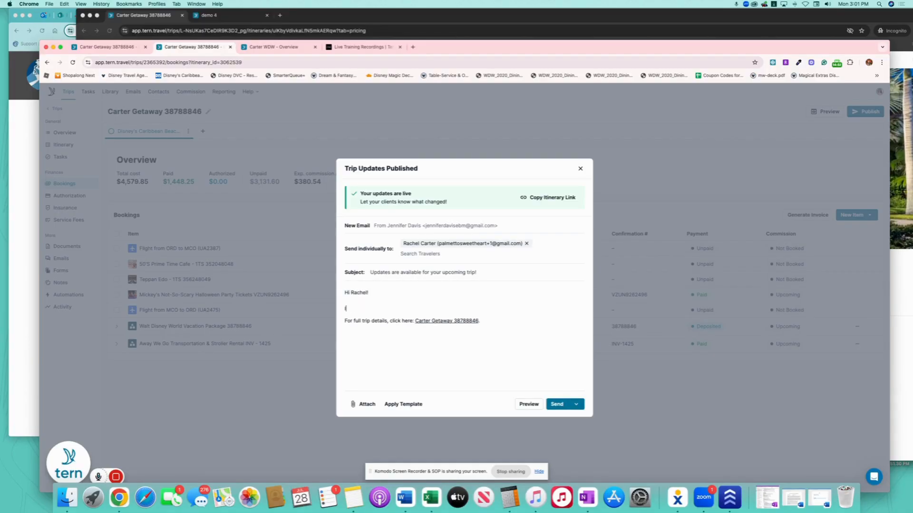
type("I have updated your itinerary to include your ")
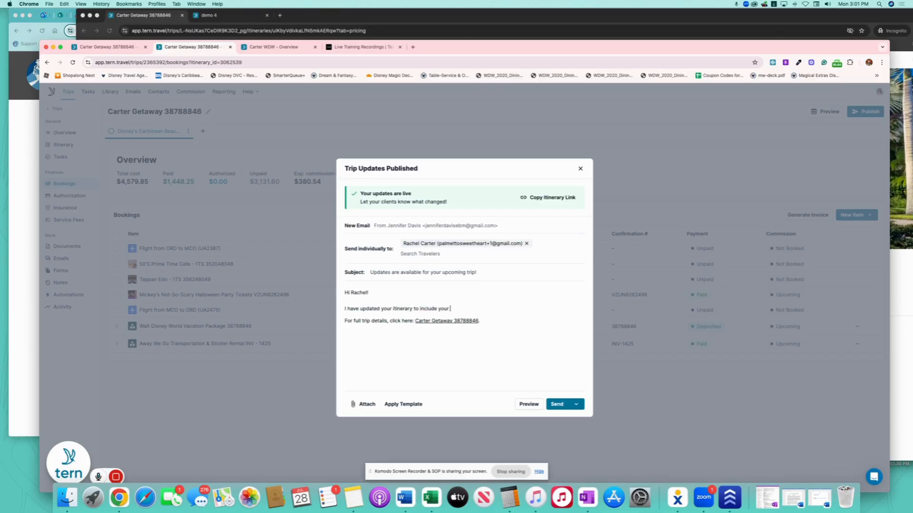
type("MNSSHP & your transfers! Please let me know i")
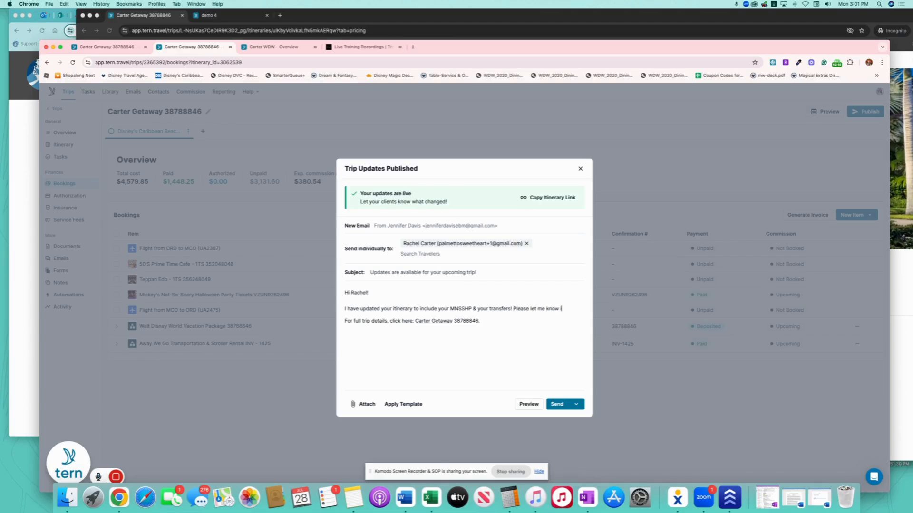
type("f you have any")
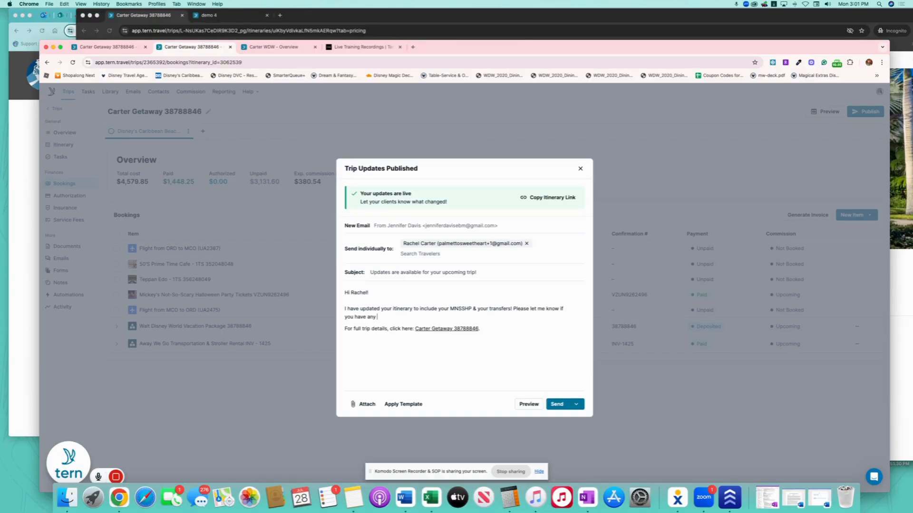
type(" questions!")
left_click(556, 404)
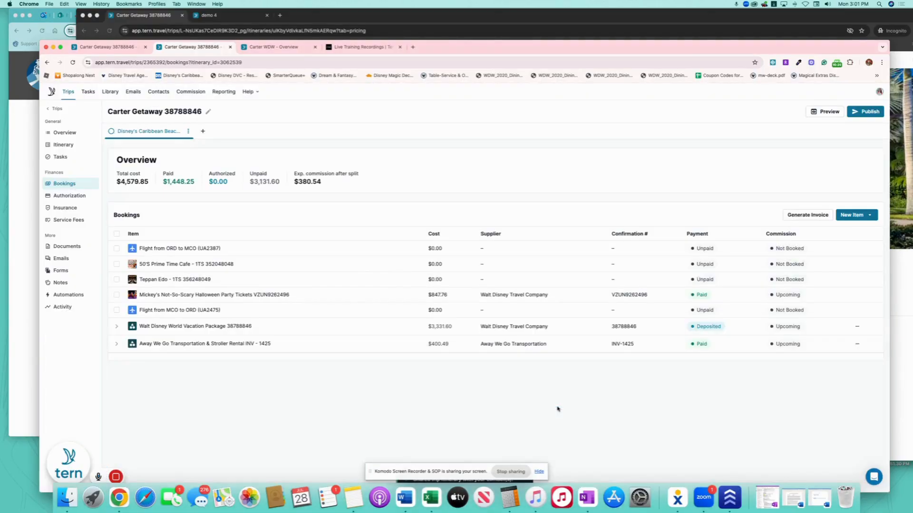